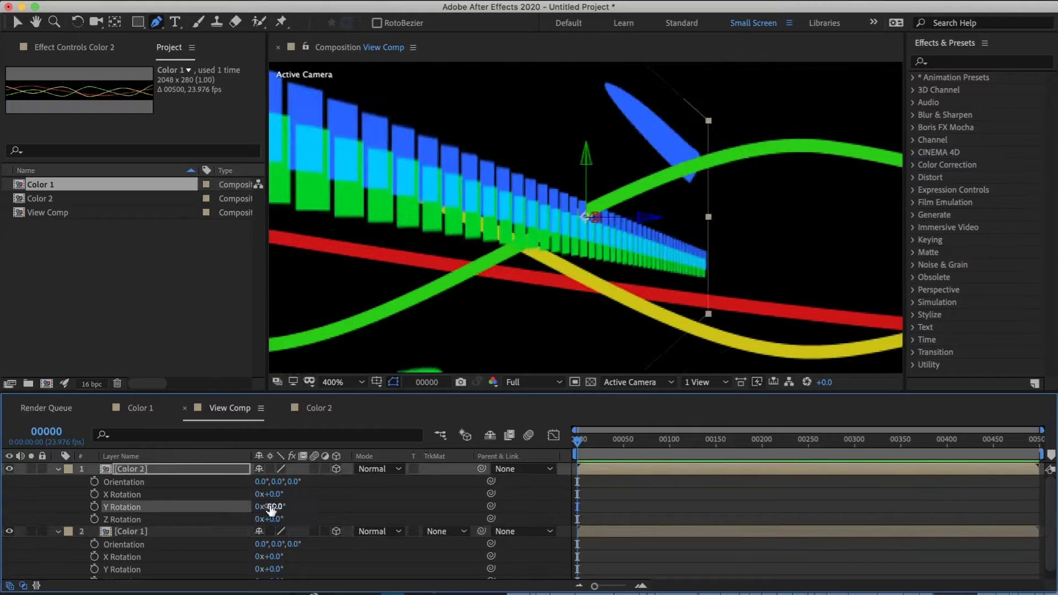
key("a")
left_click(270, 481)
key("Return")
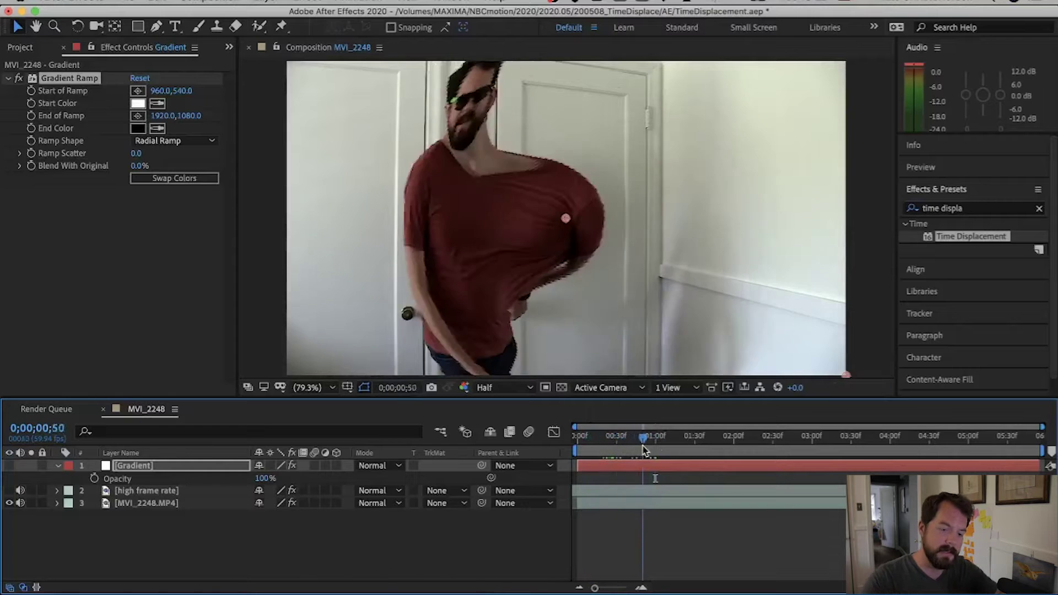
left_click_drag(642, 445, 713, 451)
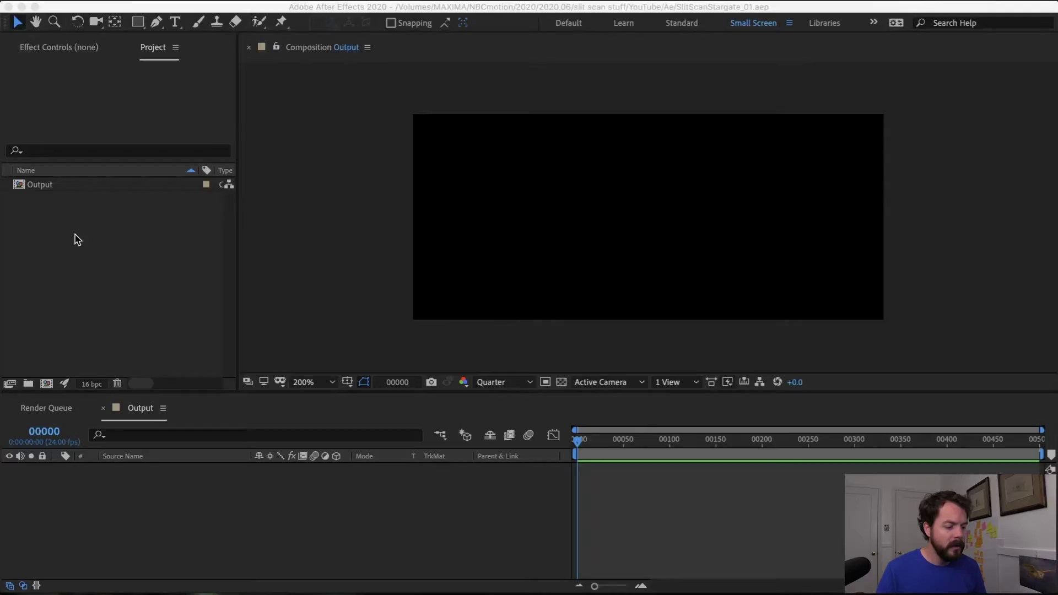
- Create a composition named Slit, 4 px wide and 280 px high, at 24 fps with a duration of 500 frames
left_click(77, 239)
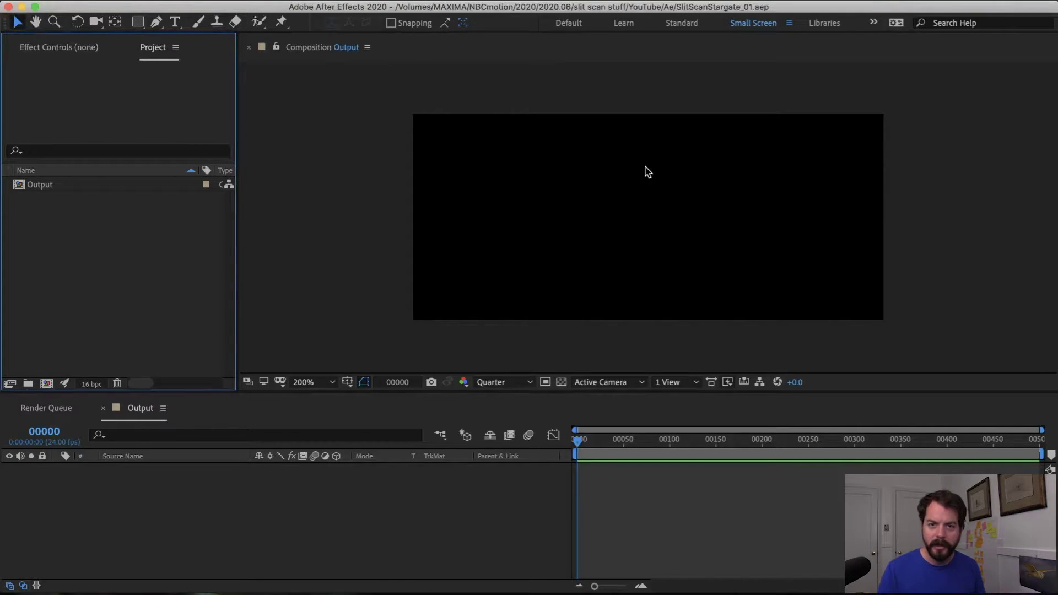
left_click(51, 189)
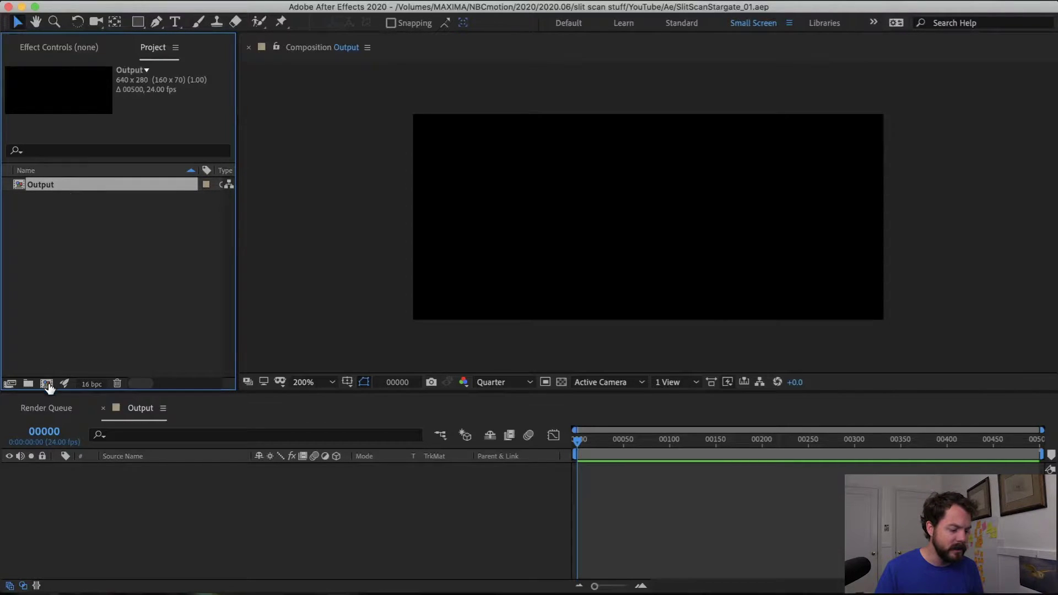
left_click(78, 271)
key("super+n")
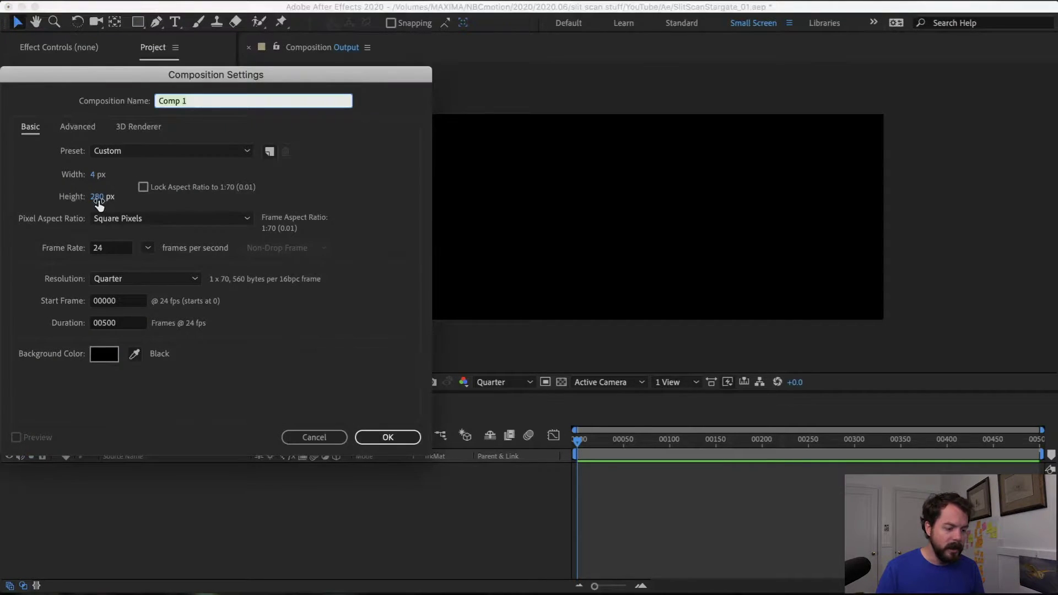
left_click(90, 175)
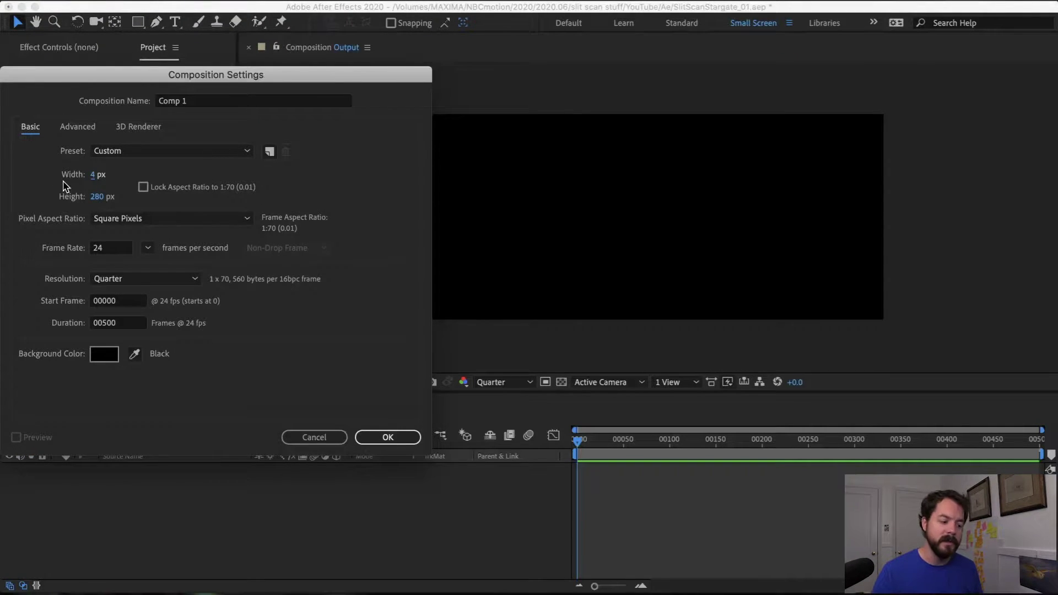
left_click(198, 104)
key("BackSpace")
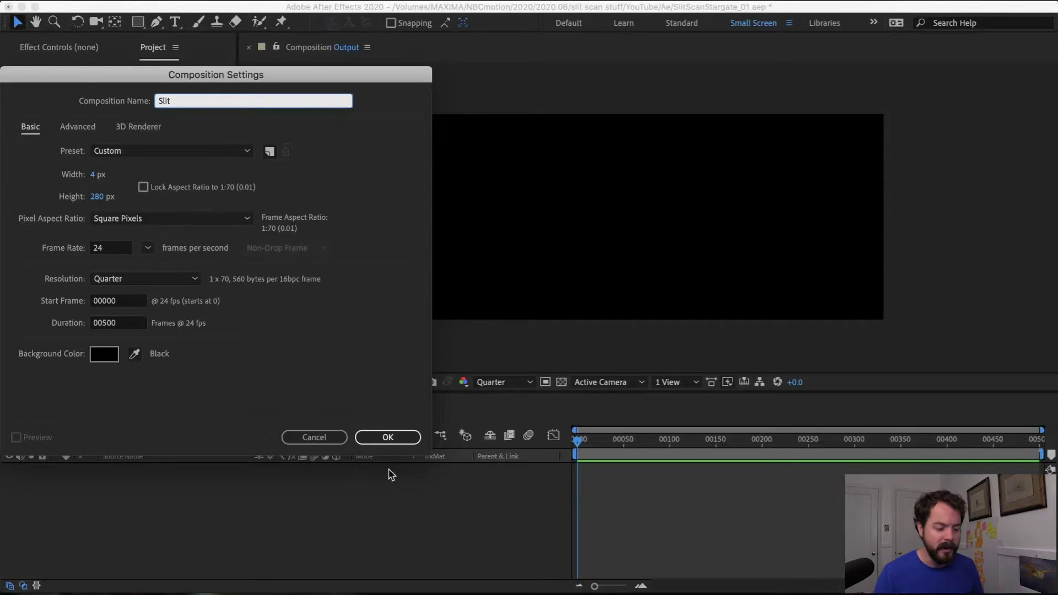
left_click(413, 439)
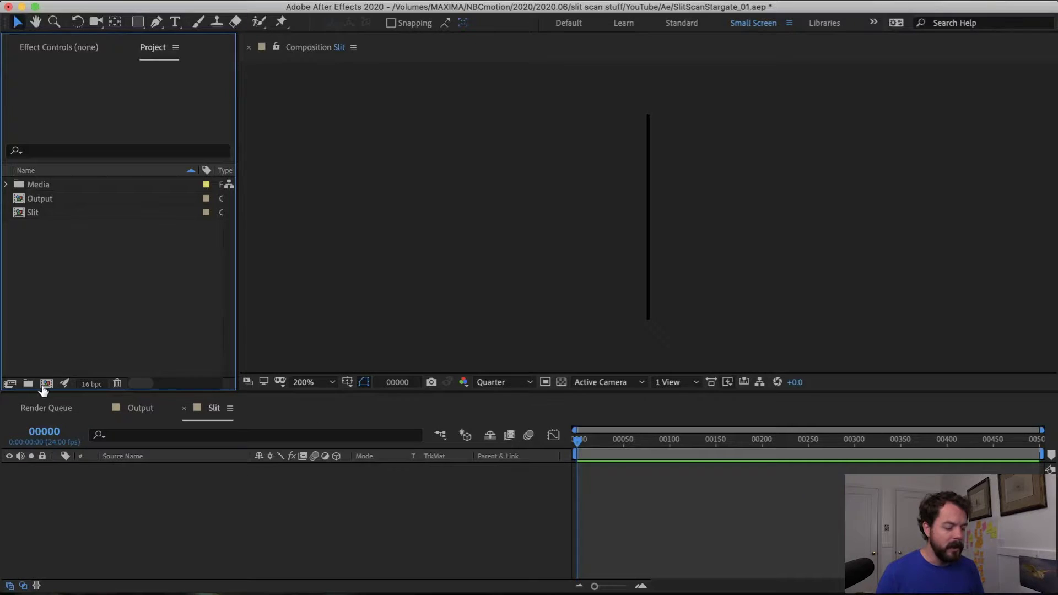
- Create a composition named Gel, 3072 px wide and 280 px high
left_click(45, 384)
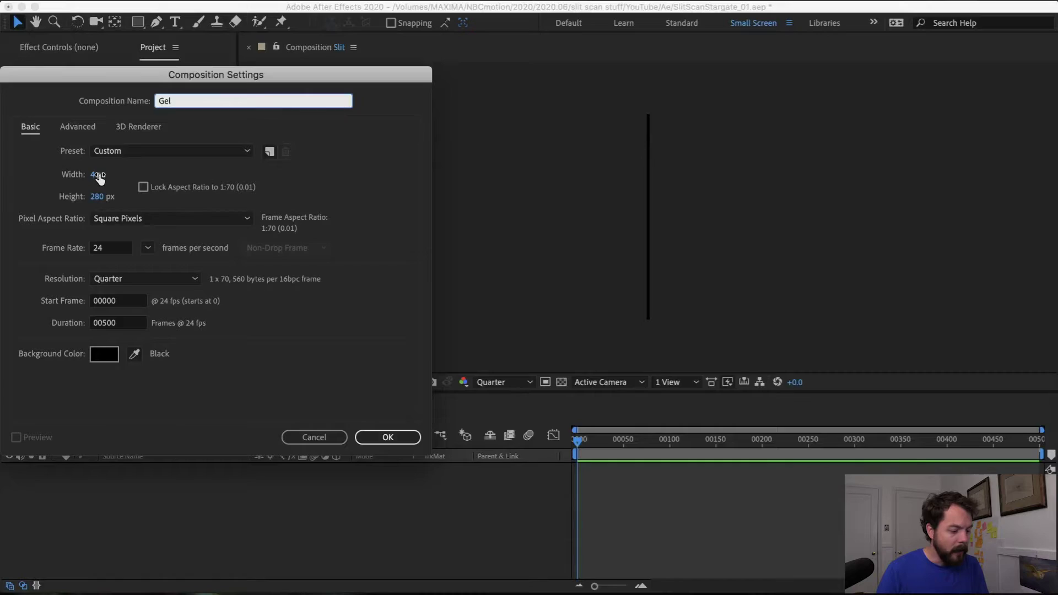
left_click(99, 175)
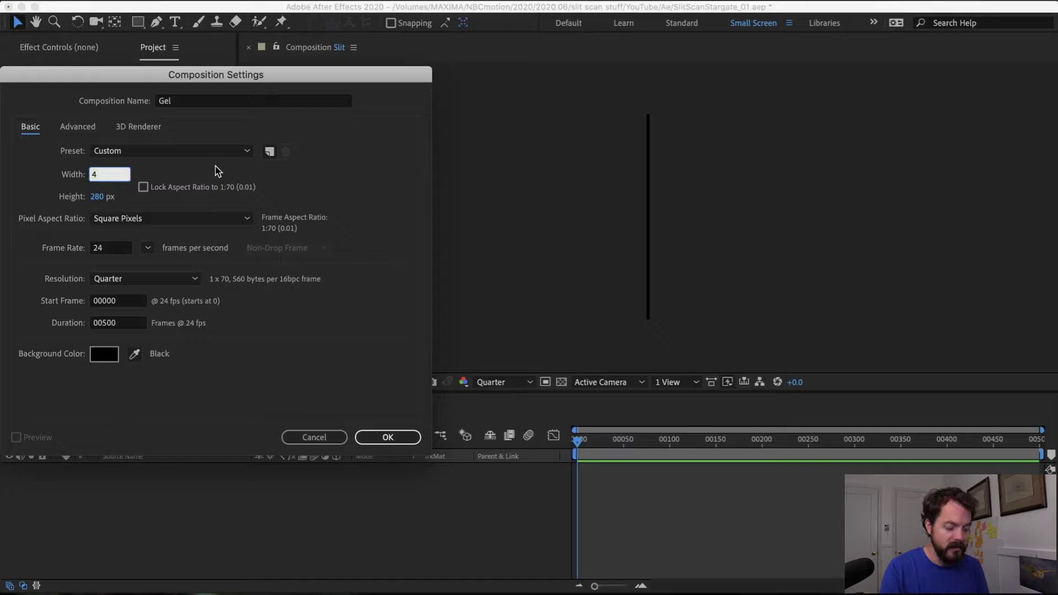
type("3072")
key("Return")
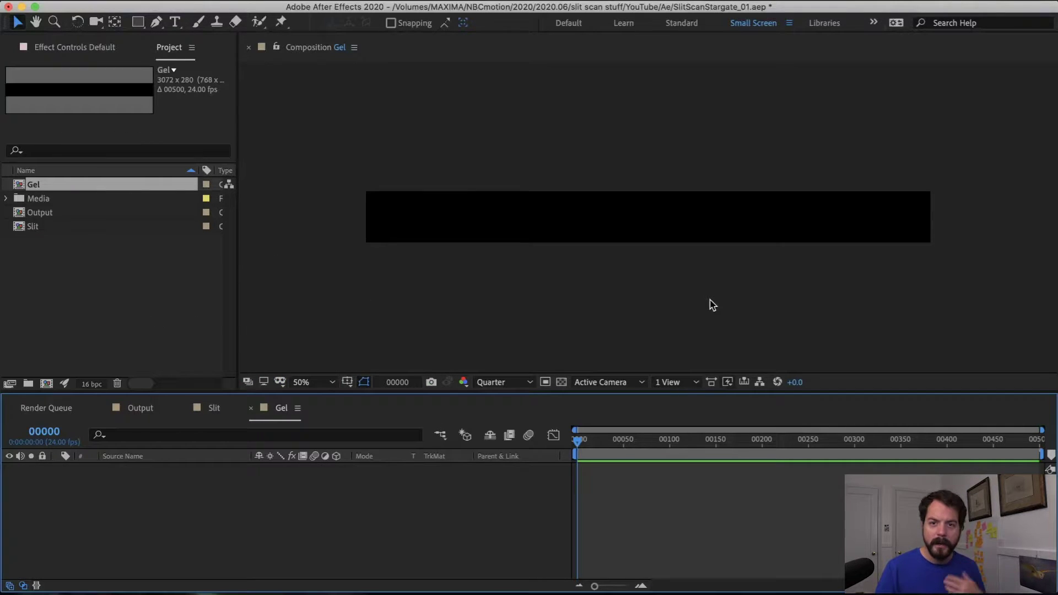
- Add 05430020.jpg from the Media folder to Gel, enlarge it to cover the full width, and shift it down to frame the sky and hills
left_click(18, 200)
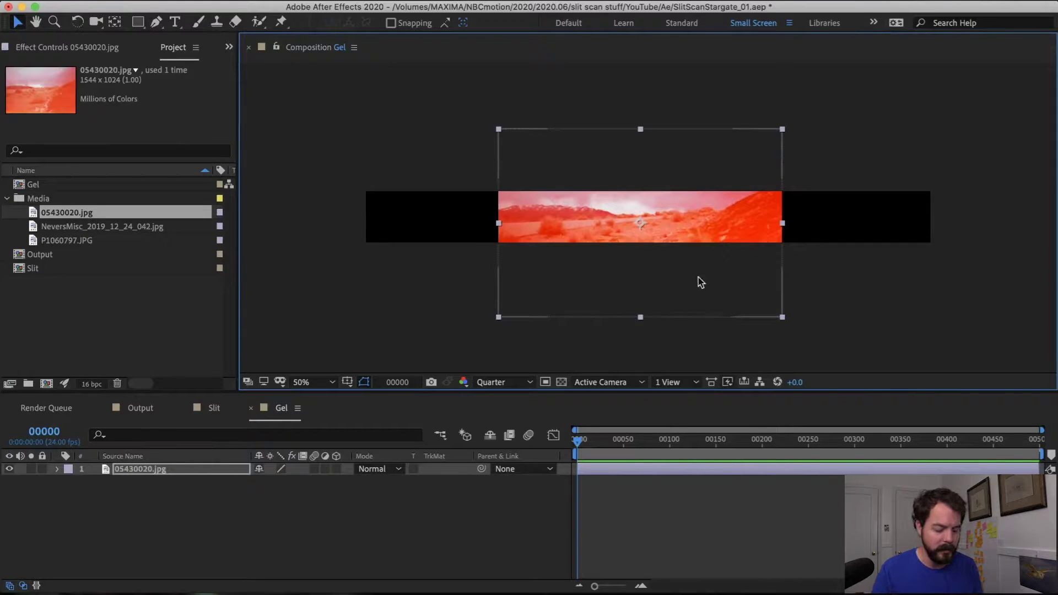
left_click_drag(785, 322, 1046, 429)
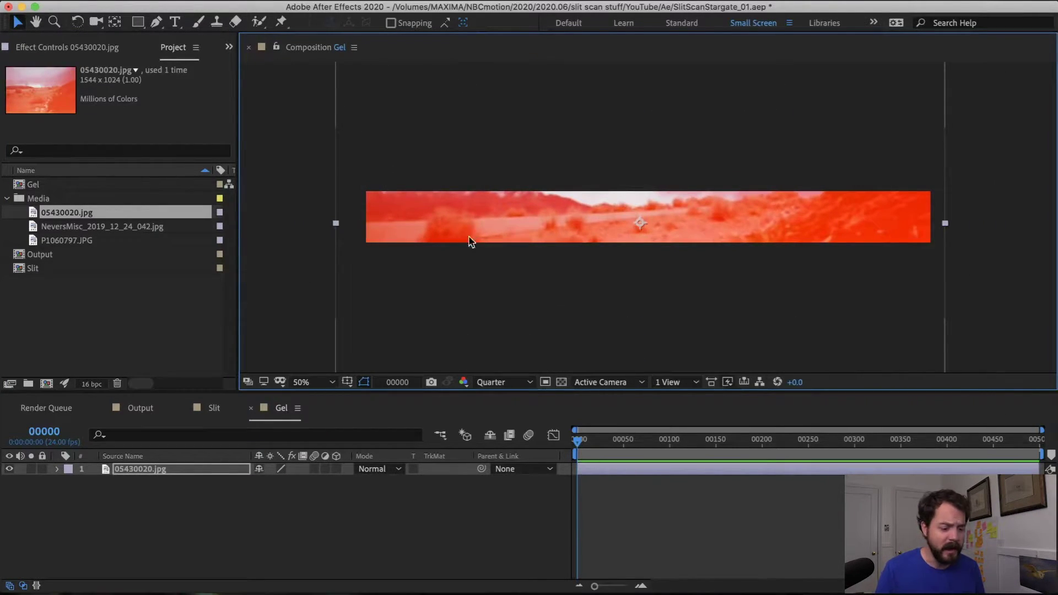
left_click_drag(487, 271, 500, 297)
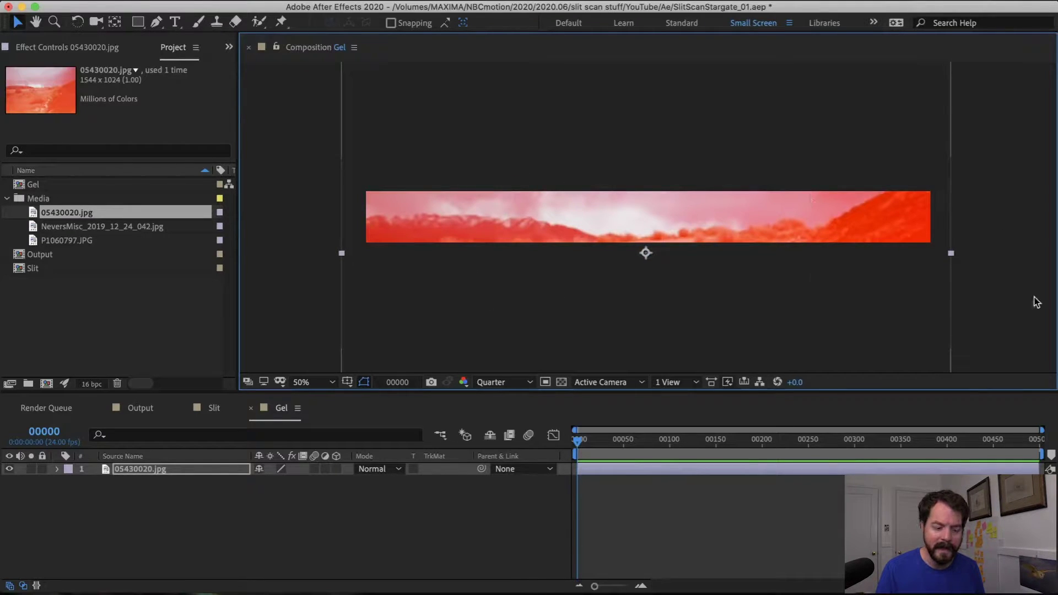
left_click_drag(887, 298, 894, 299)
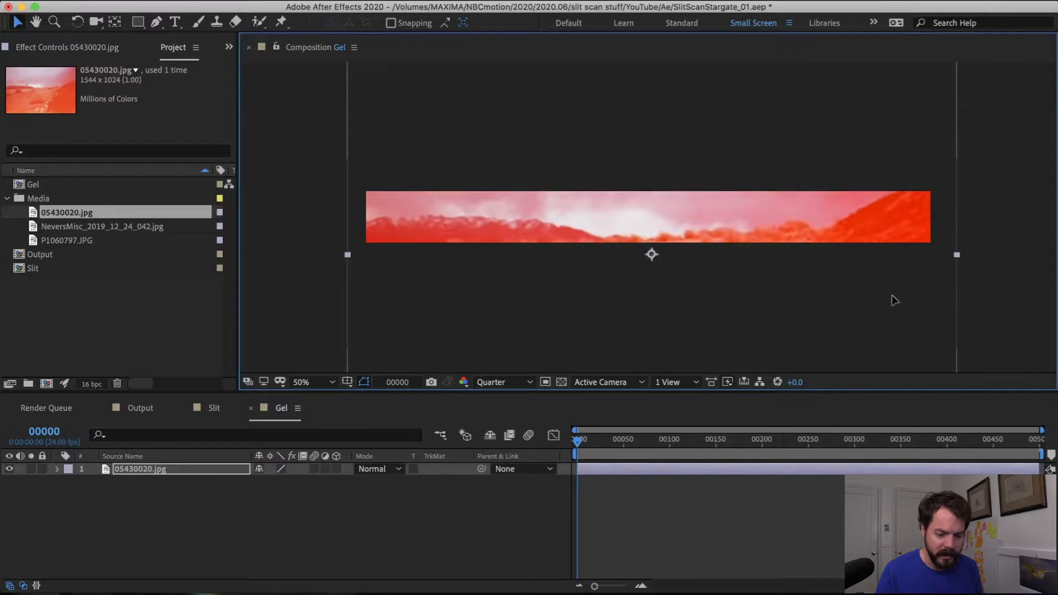
- Add P1060797.JPG above the landscape image in Gel and rotate it to about -149.3° across the strip
left_click(102, 226)
left_click_drag(67, 240, 183, 457)
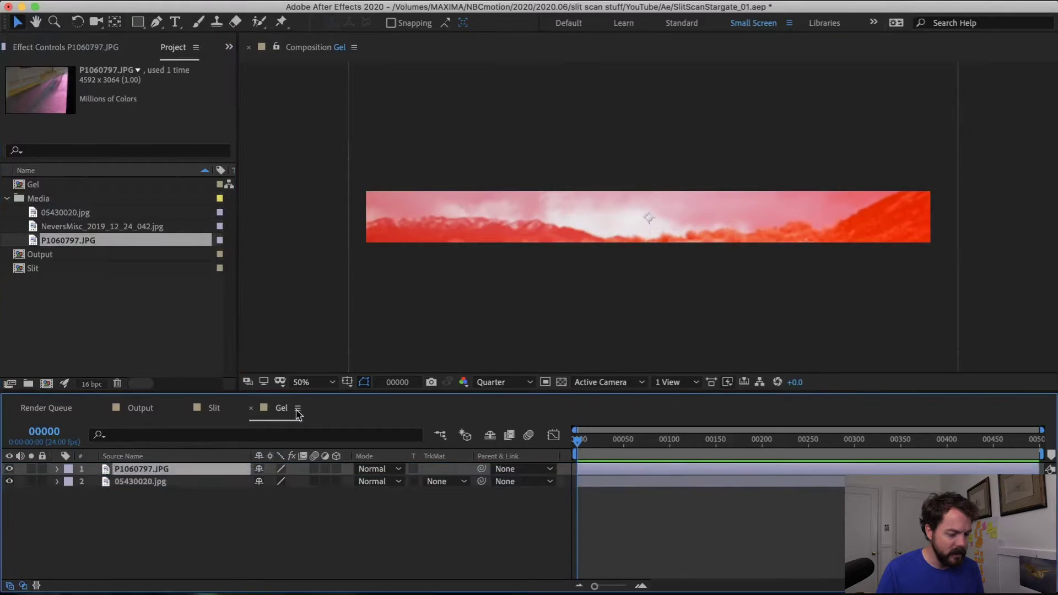
key("w")
left_click_drag(892, 149, 760, 266)
key("v")
key("r")
- Cycle through blending modes for the P1060797.JPG layer and set it to Hard Light
left_click(389, 473)
left_click(378, 67)
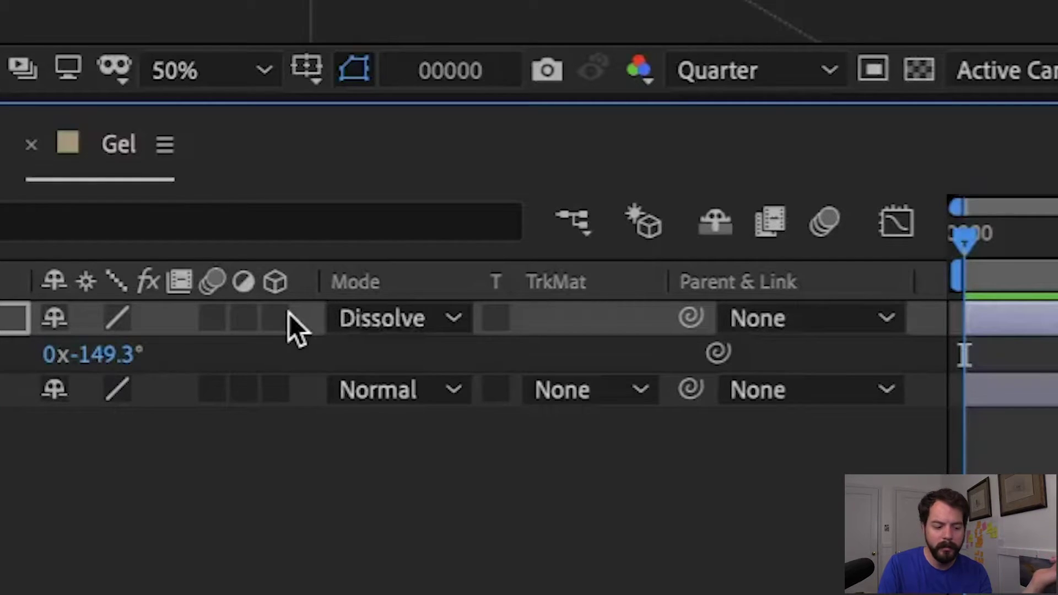
key("shift+equal")
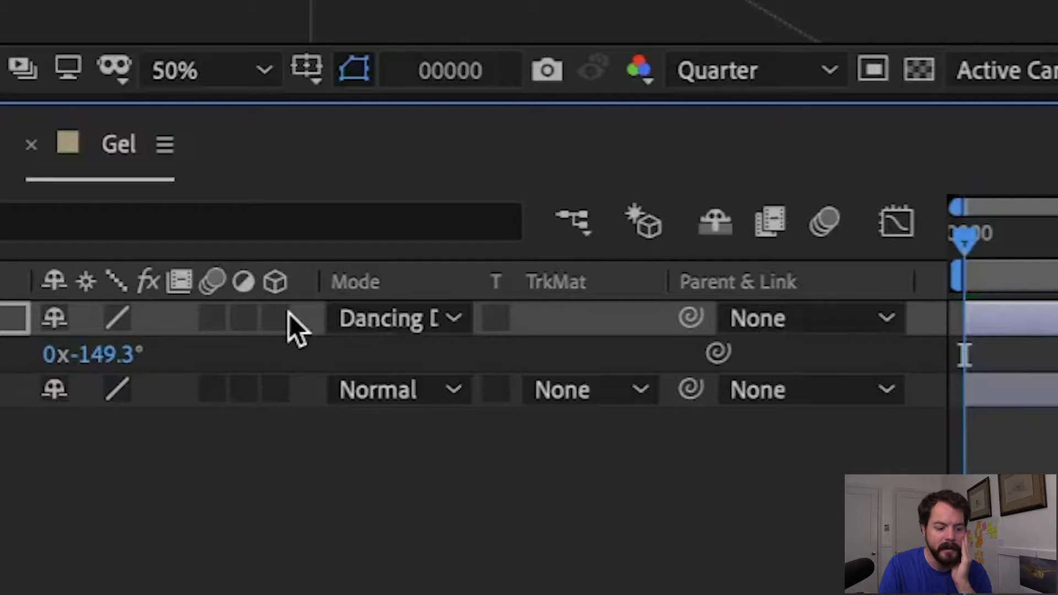
key("shift+equal")
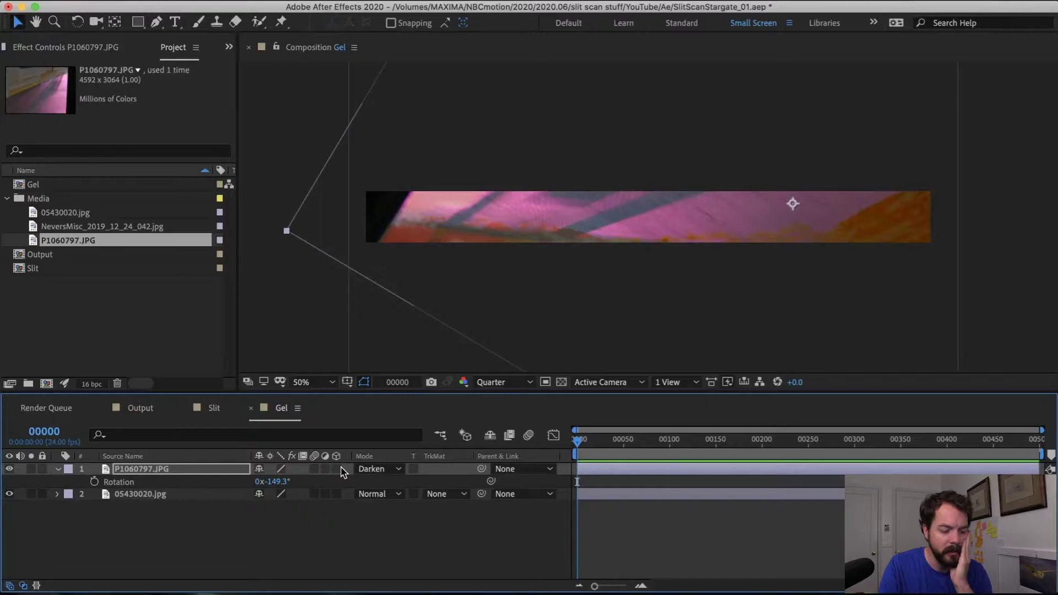
key("shift+equal")
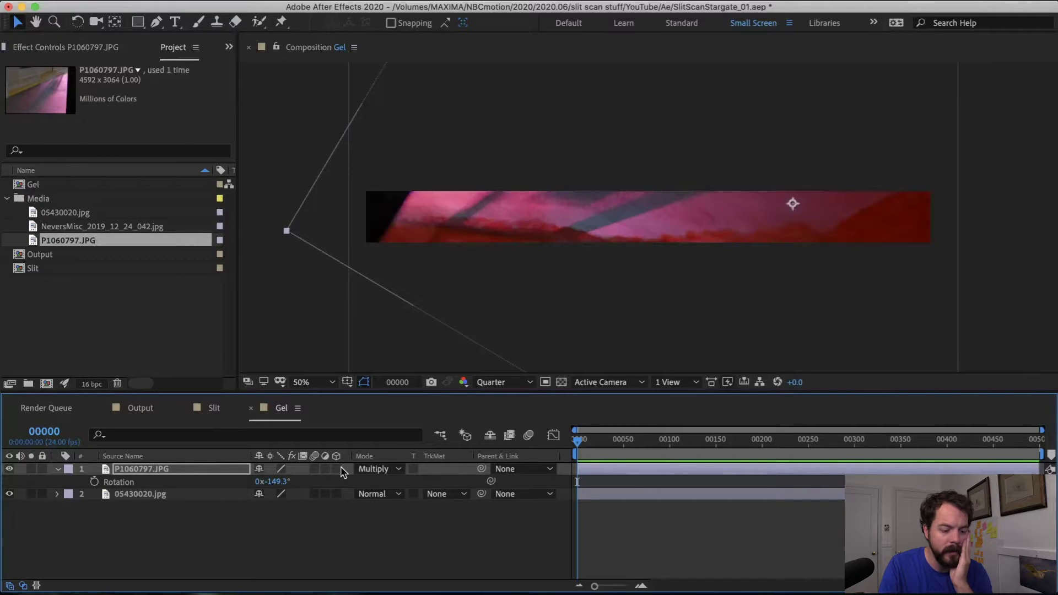
key("shift+equal")
key("shift+equal")
key("shift+equal")
key("shift+equal")
key("shift+equal")
key("shift+equal")
key("shift+equal")
key("shift+equal")
key("shift+equal")
key("shift+equal")
key("shift+equal")
key("shift+equal")
key("shift+equal")
key("shift+equal")
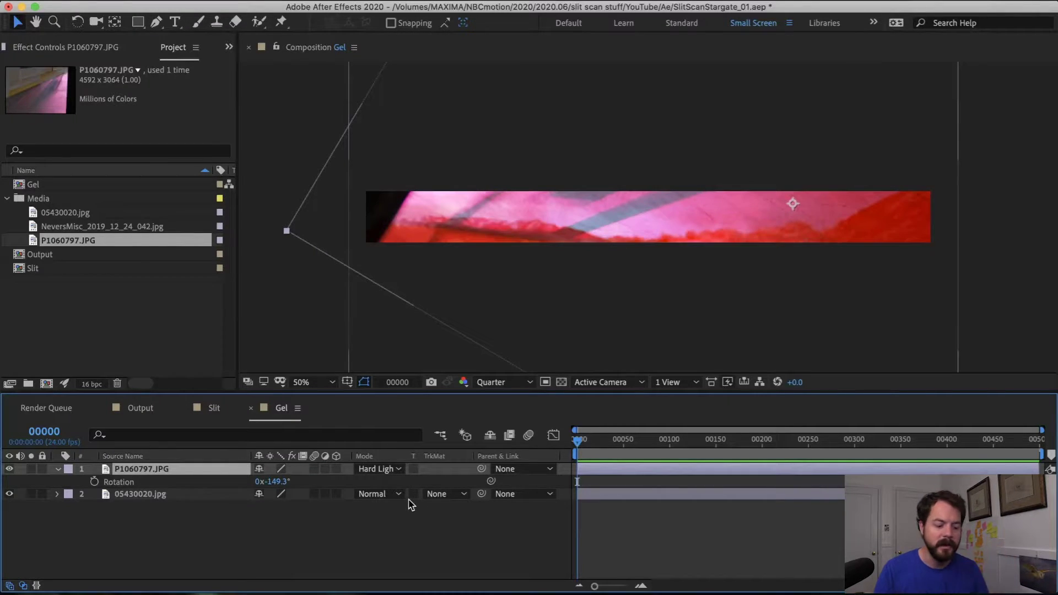
- Add the Gel composition as a layer in Slit and set its anchor point X to 0
left_click(214, 408)
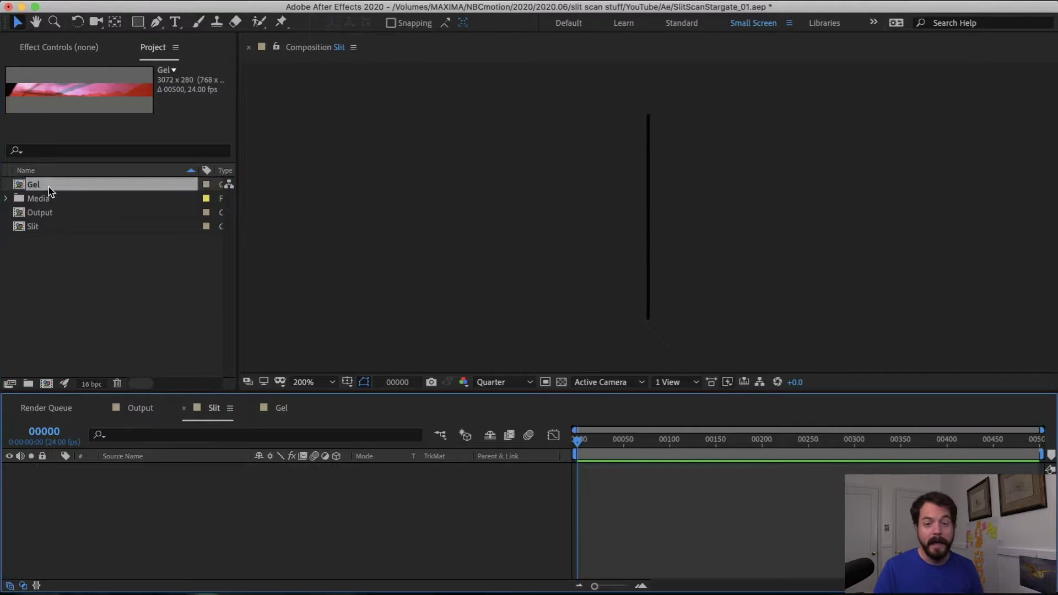
left_click_drag(48, 191, 112, 499)
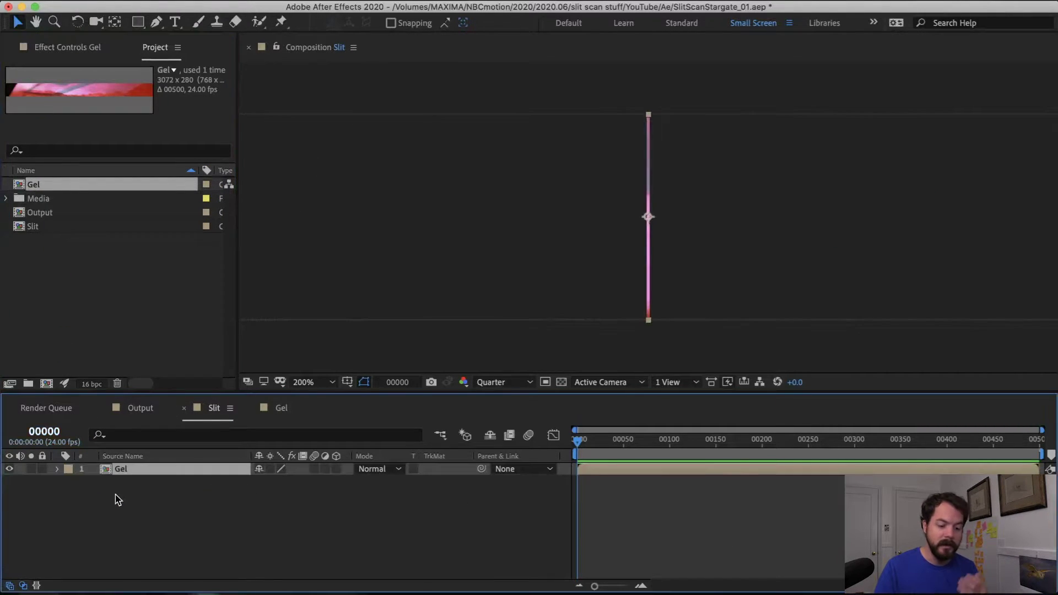
key("a")
left_click(267, 482)
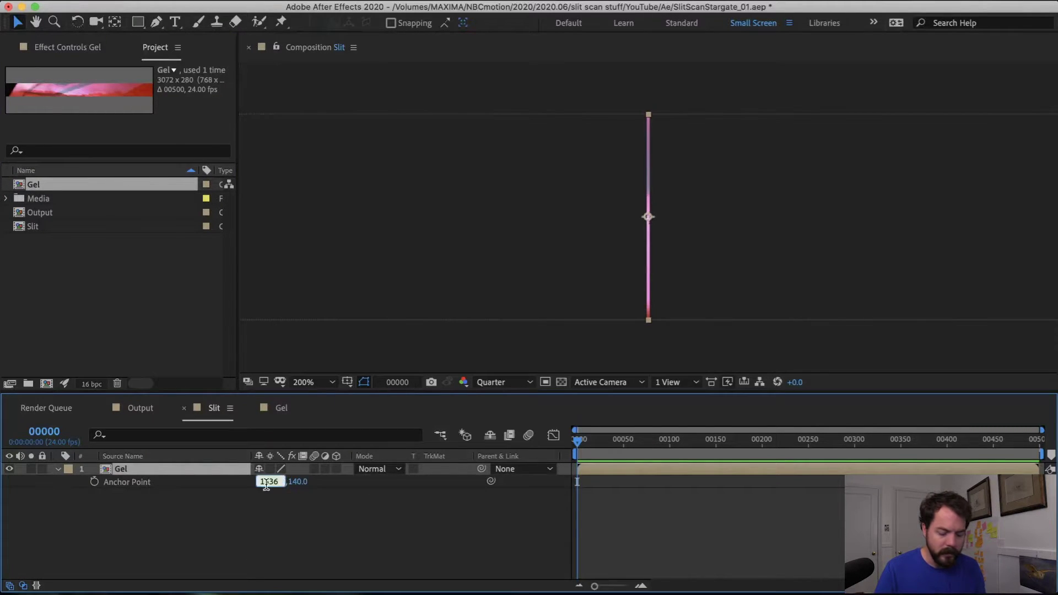
type("0")
key("Return")
- Keyframe the Gel layer's X position from about -24 at frame 0 to about -3069 at frame 499
key("shift+p")
mouse_move(260, 495)
left_mouse_down()
mouse_move(205, 496)
mouse_move(244, 494)
left_mouse_up()
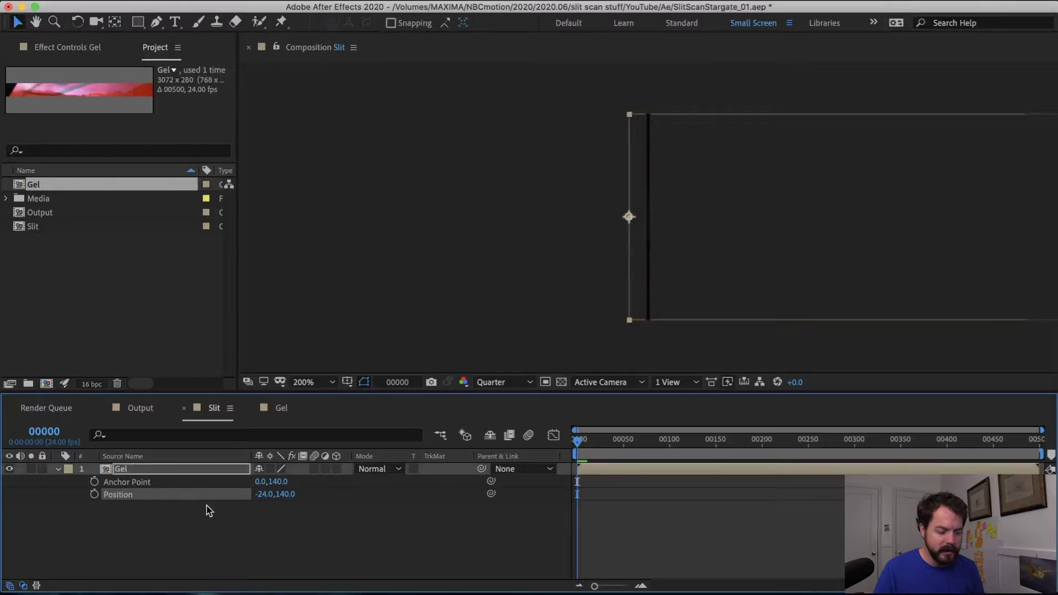
left_click(95, 494)
left_click_drag(671, 441, 1054, 467)
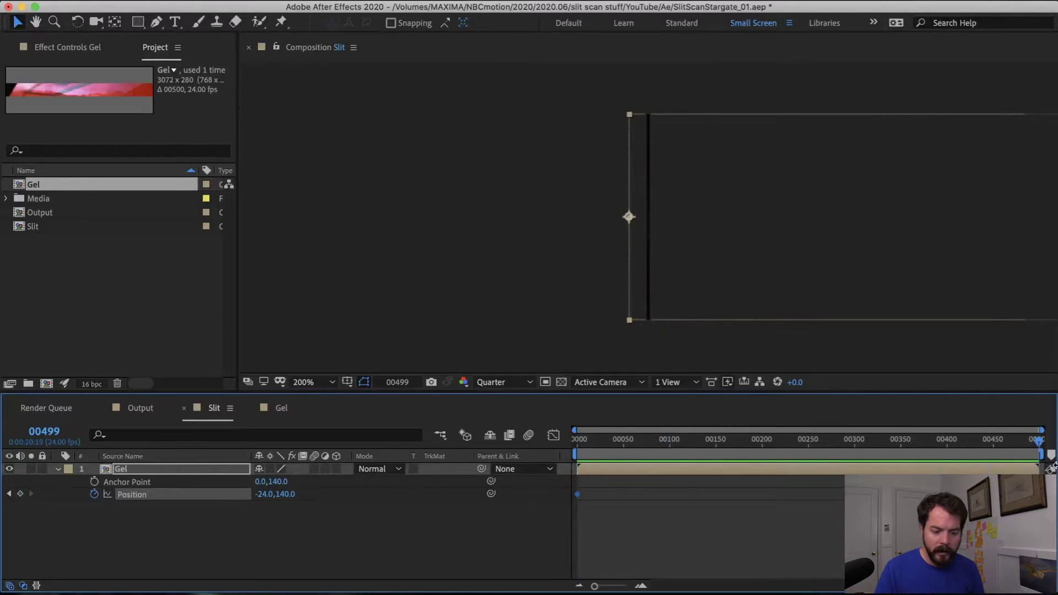
left_click_drag(264, 497, 55, 501)
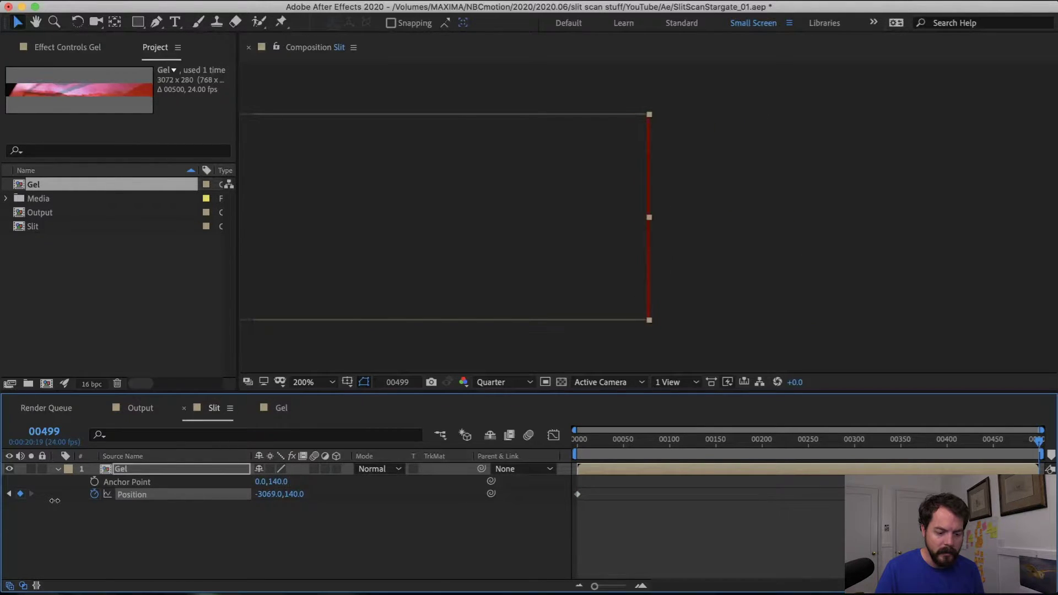
- Set the Slit preview resolution to Full and check the strip close up at frame 359
key("Home")
scroll(656, 236, "up", 4)
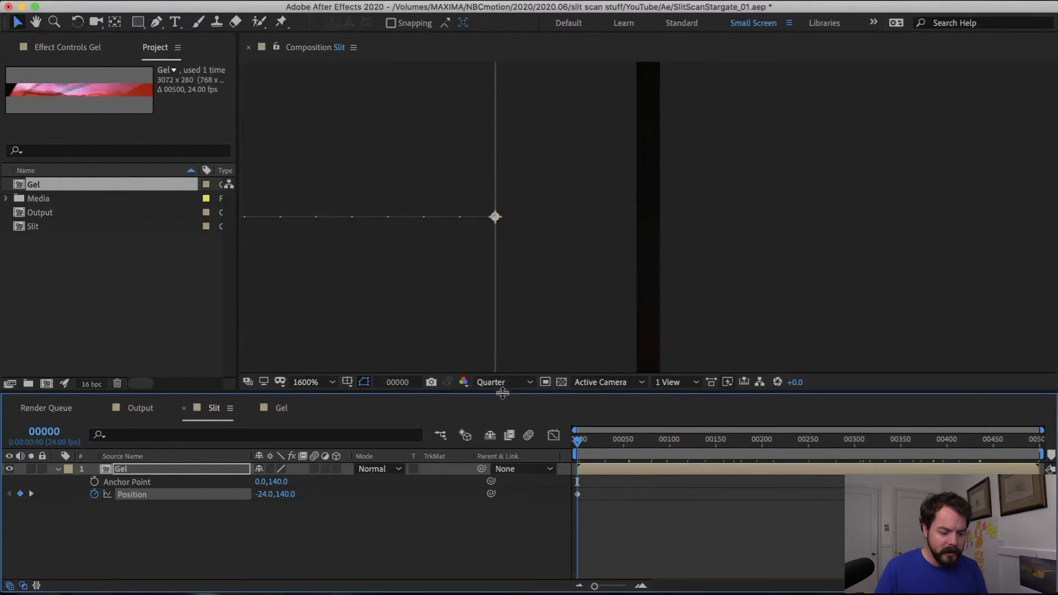
left_click(502, 382)
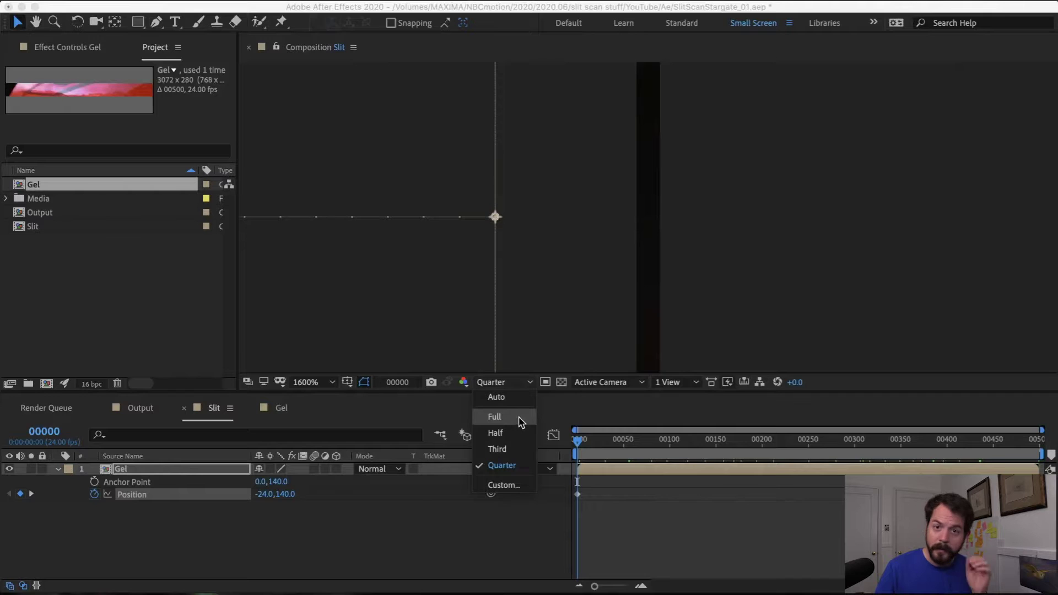
left_click(521, 422)
left_click(906, 438)
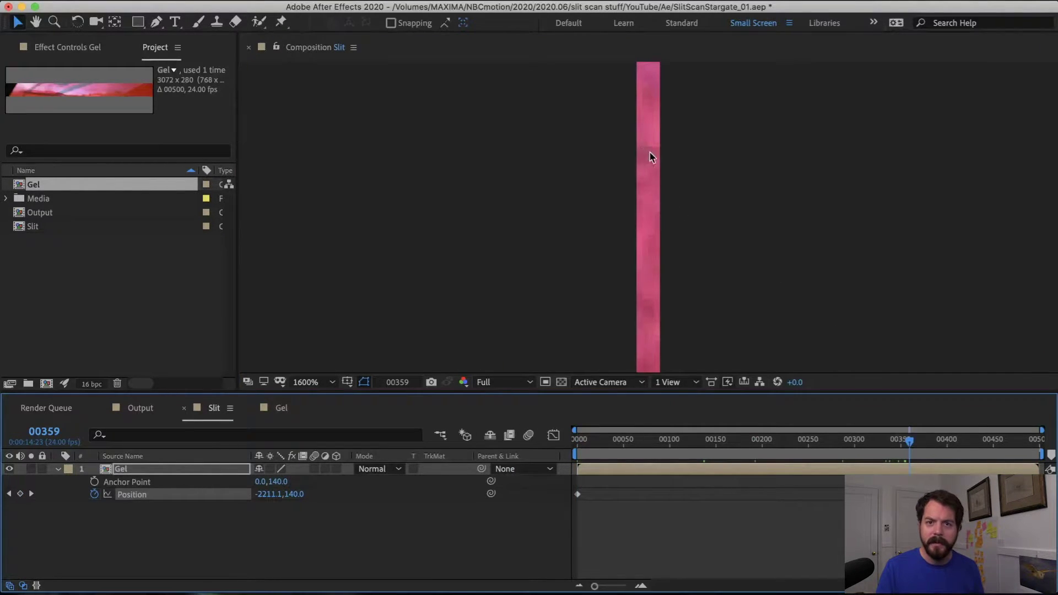
- Add an adjustment layer named Horizontal blur above Gel in Slit and apply the Transform effect to it
left_click(863, 249)
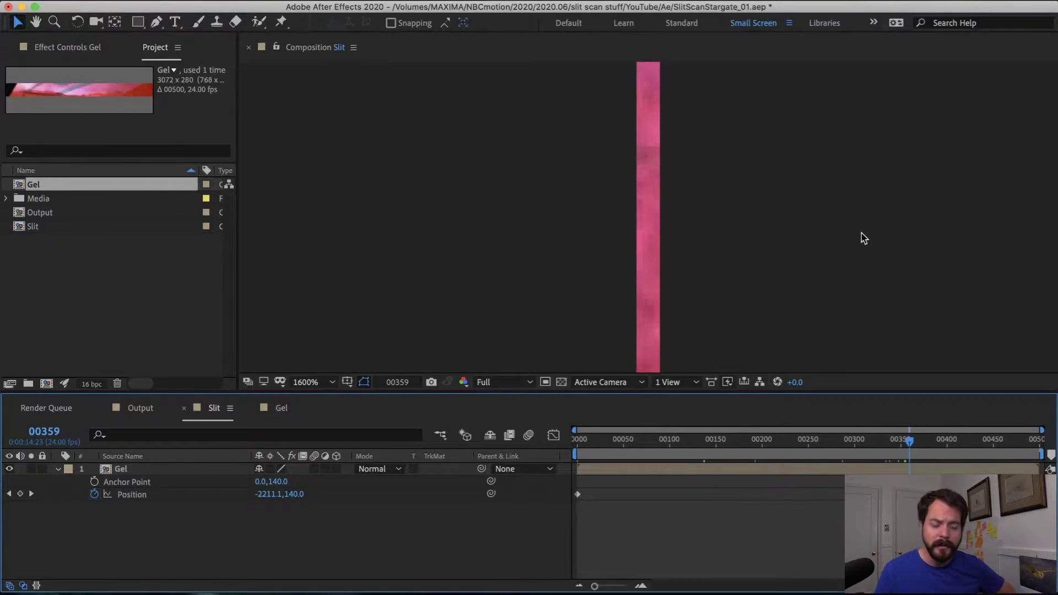
left_click(528, 300)
key("alt+super+y")
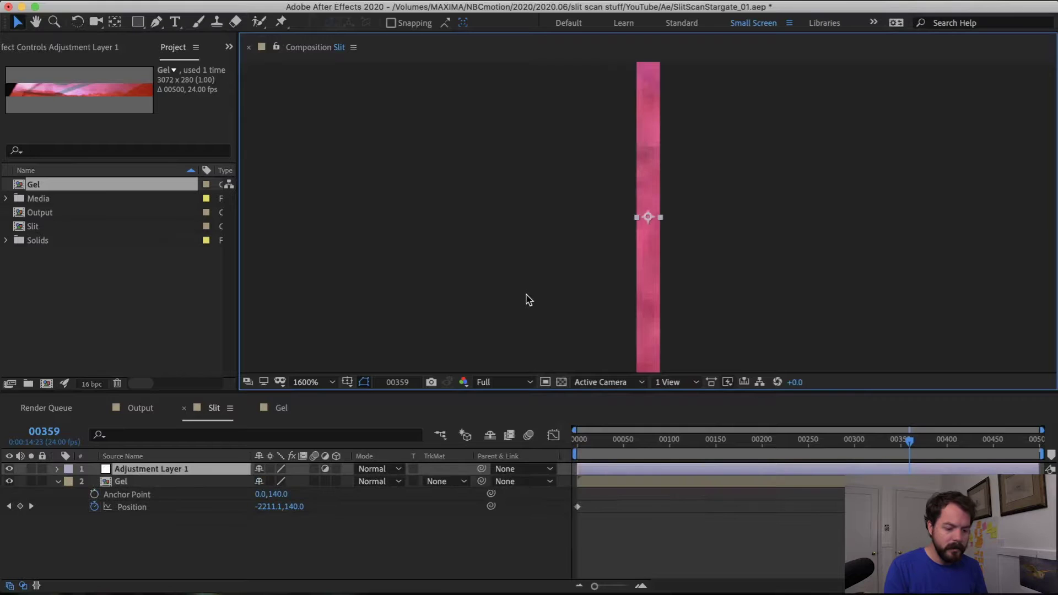
key("Return")
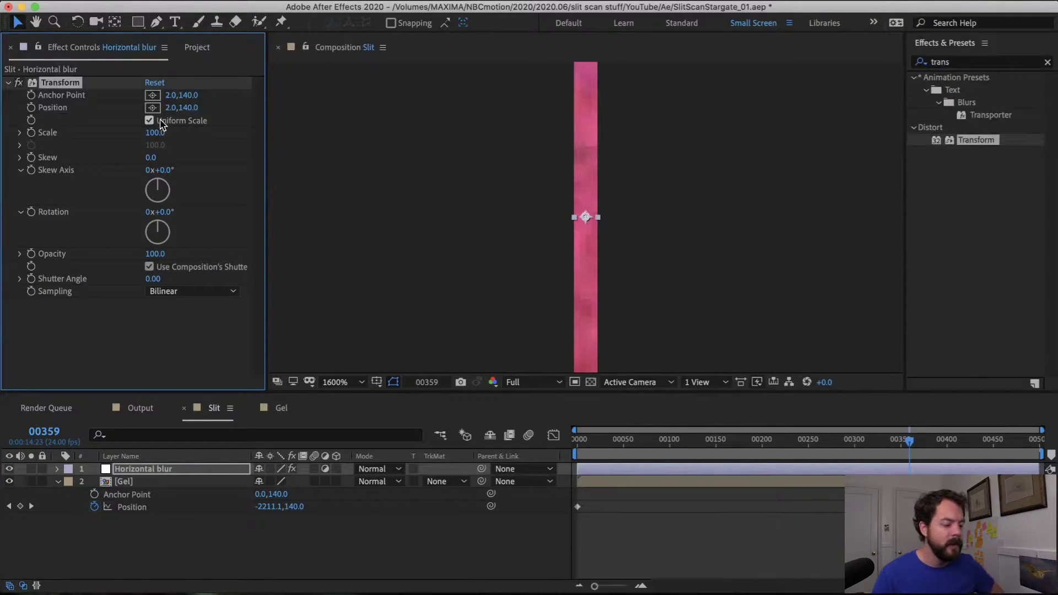
- Turn off Uniform Scale in the Transform effect and set Scale Width to about 424
left_click(149, 121)
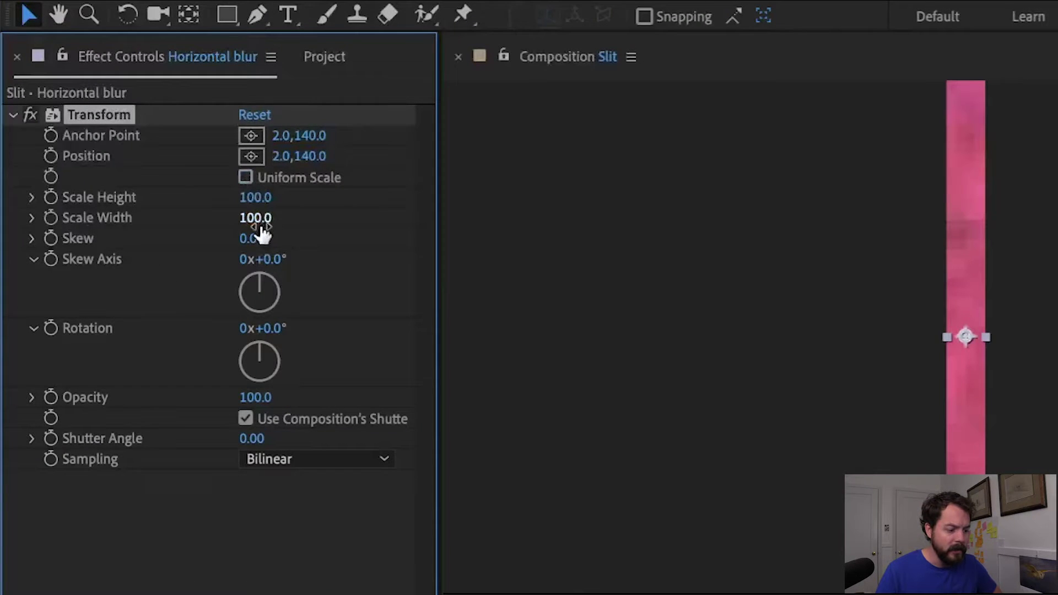
left_click_drag(257, 219, 663, 234)
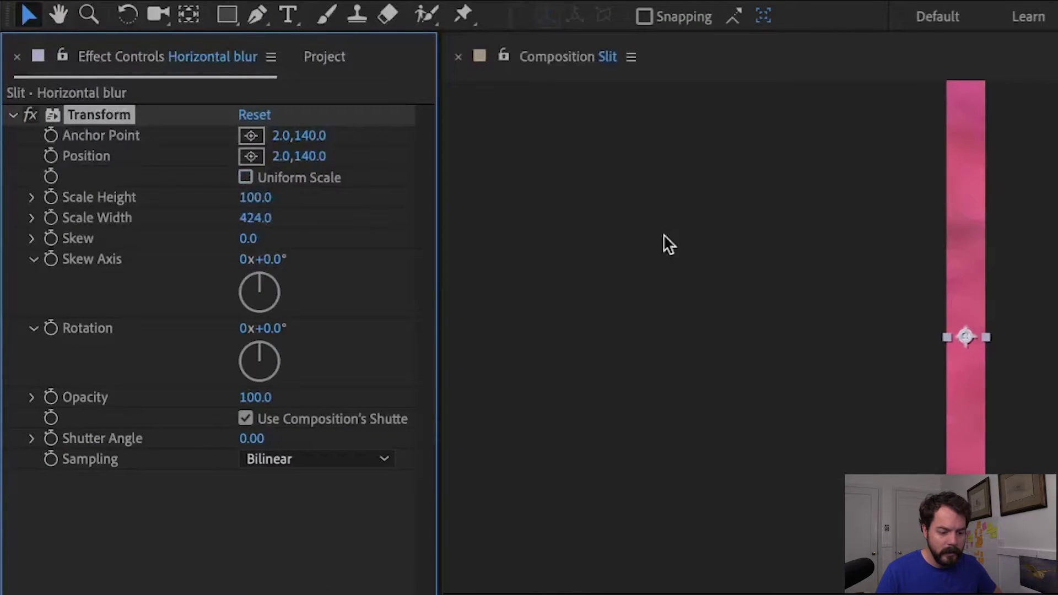
- Raise the Transform effect's Scale Width on the Horizontal blur layer to about 1125
left_click_drag(274, 222, 990, 239)
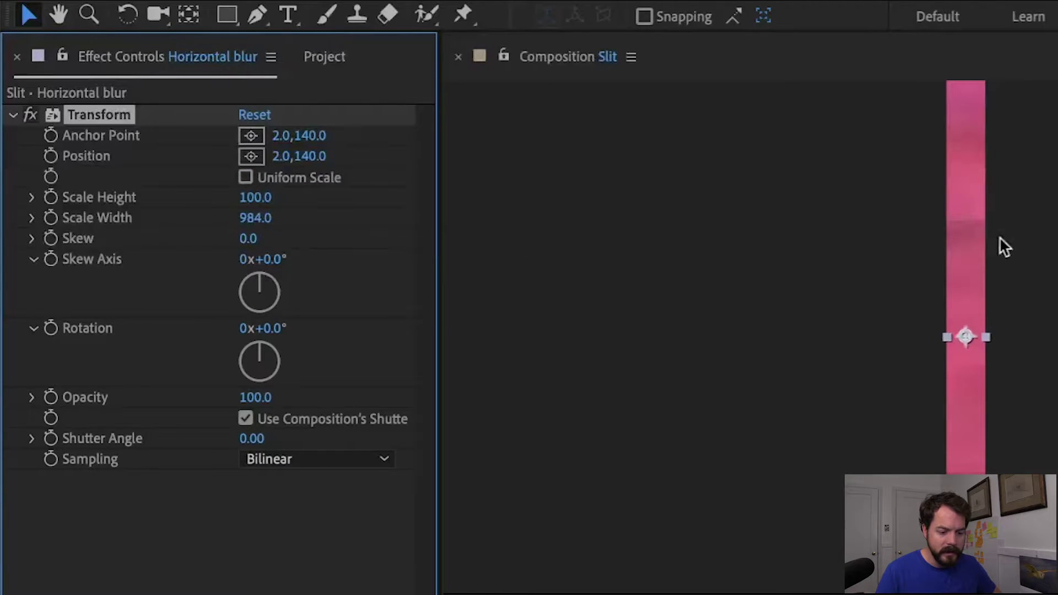
left_click_drag(255, 217, 429, 224)
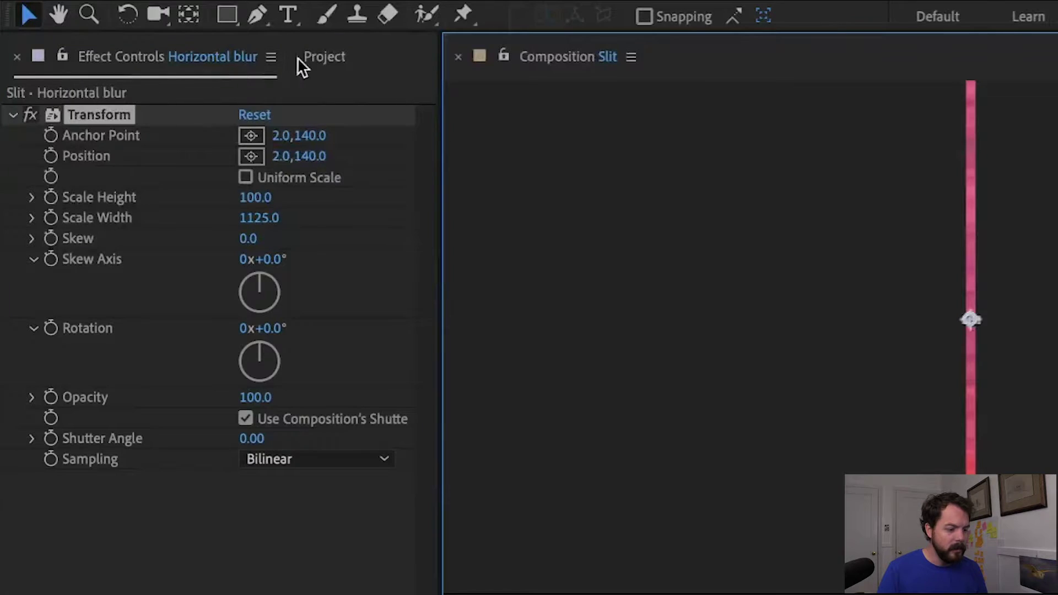
- Create a 320 × 280 px composition lasting 500 frames at 24 fps and name it Scan
left_click(335, 57)
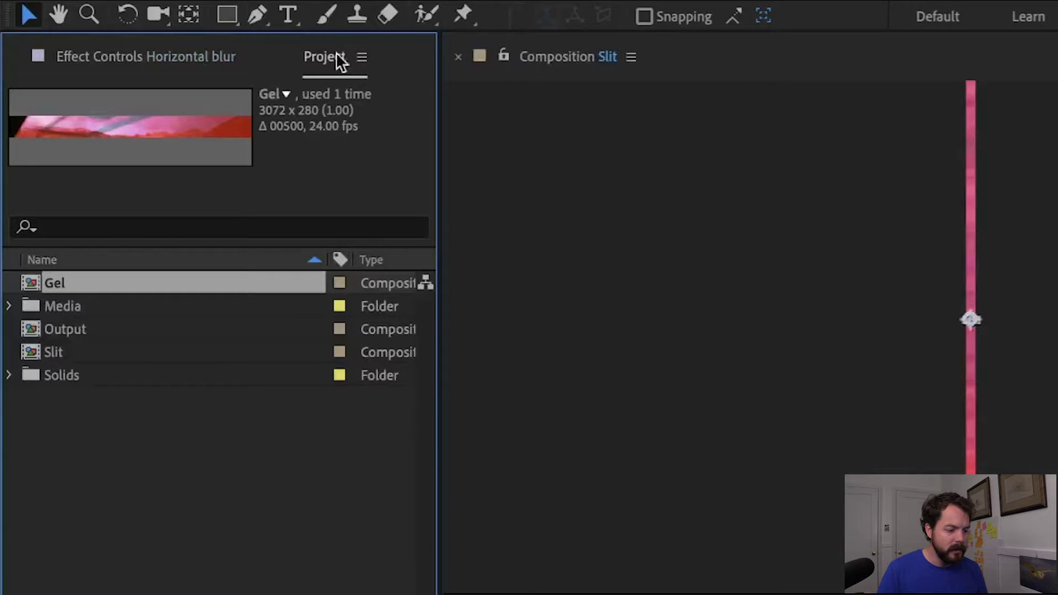
left_click(62, 330)
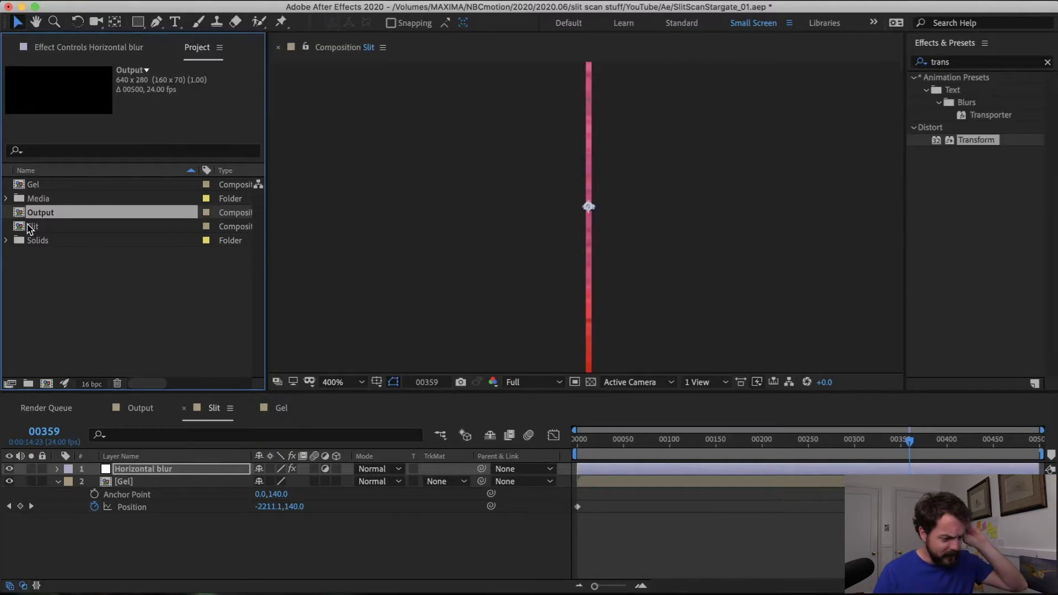
left_click(46, 383)
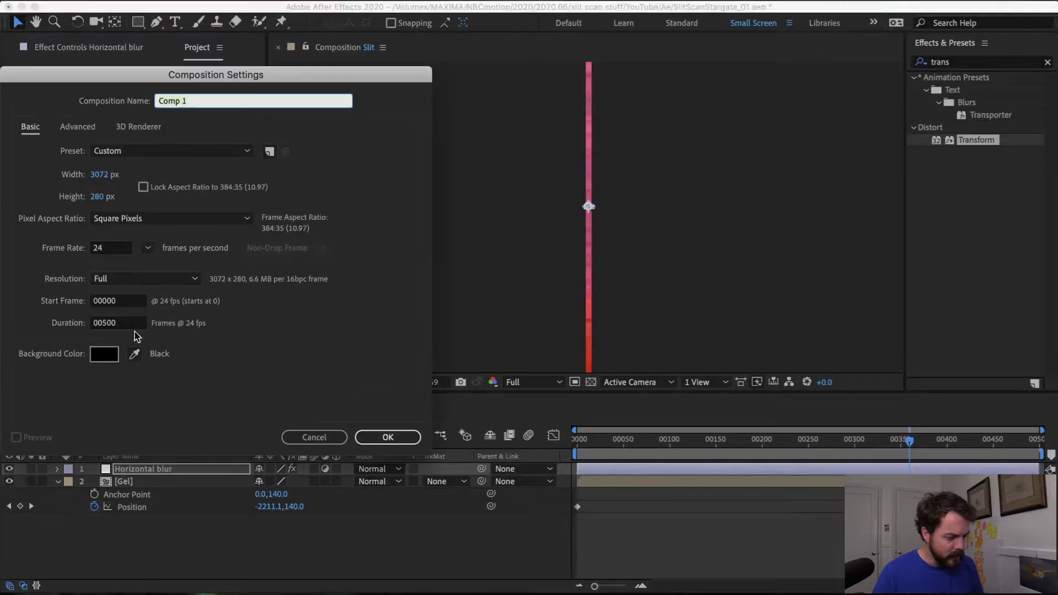
left_click(101, 175)
key("BackSpace")
key("BackSpace")
key("BackSpace")
key("BackSpace")
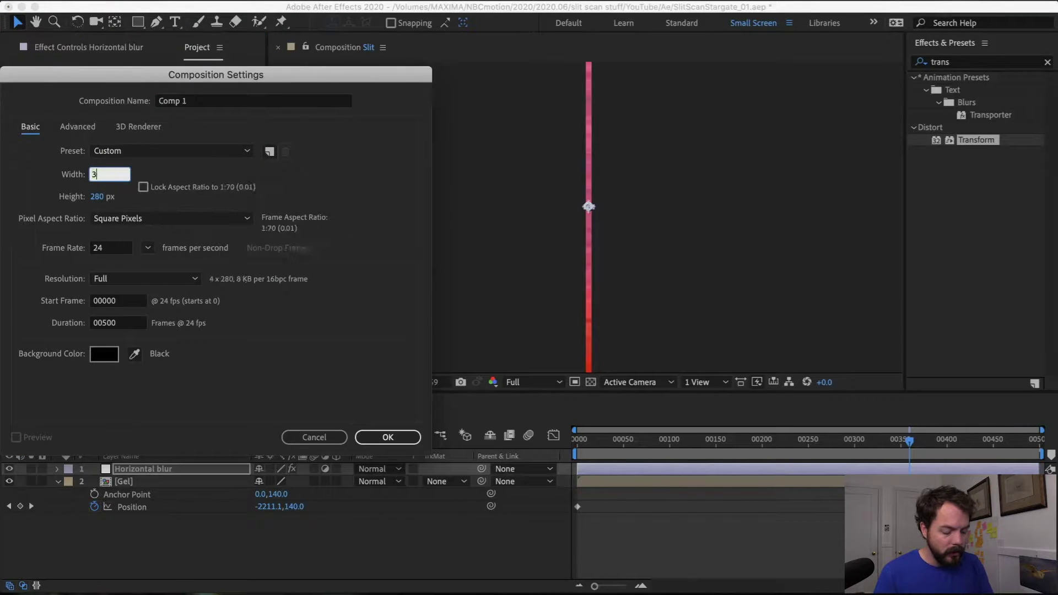
type("320")
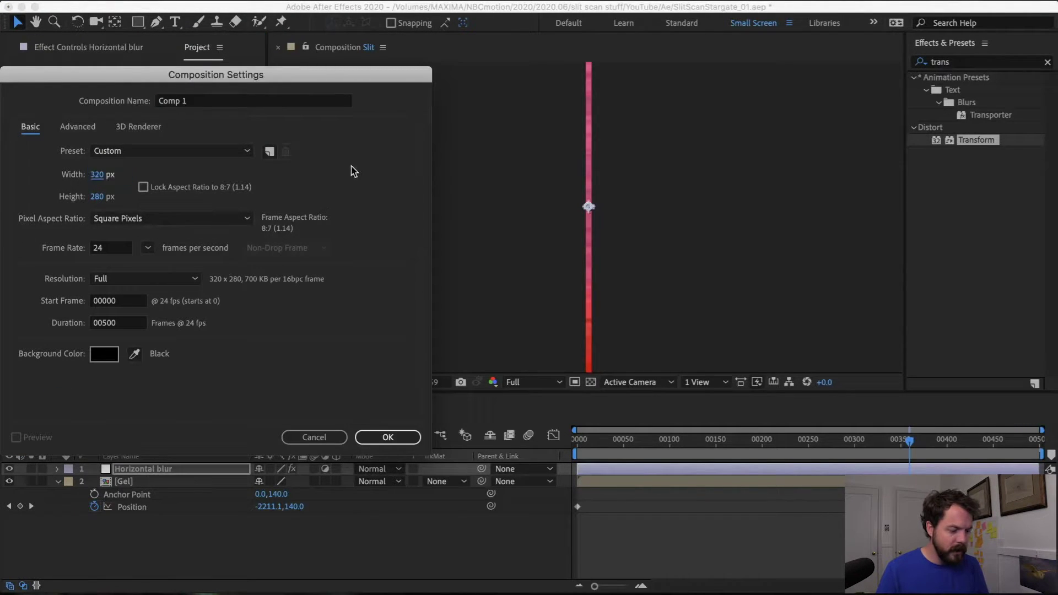
key("Return")
key("Return")
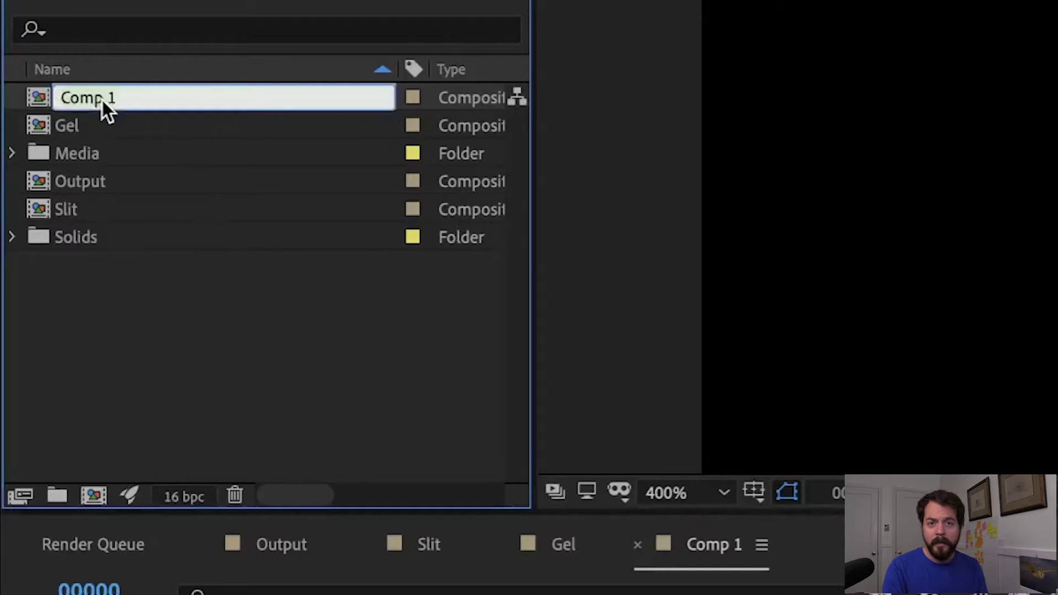
type("Scan")
key("Return")
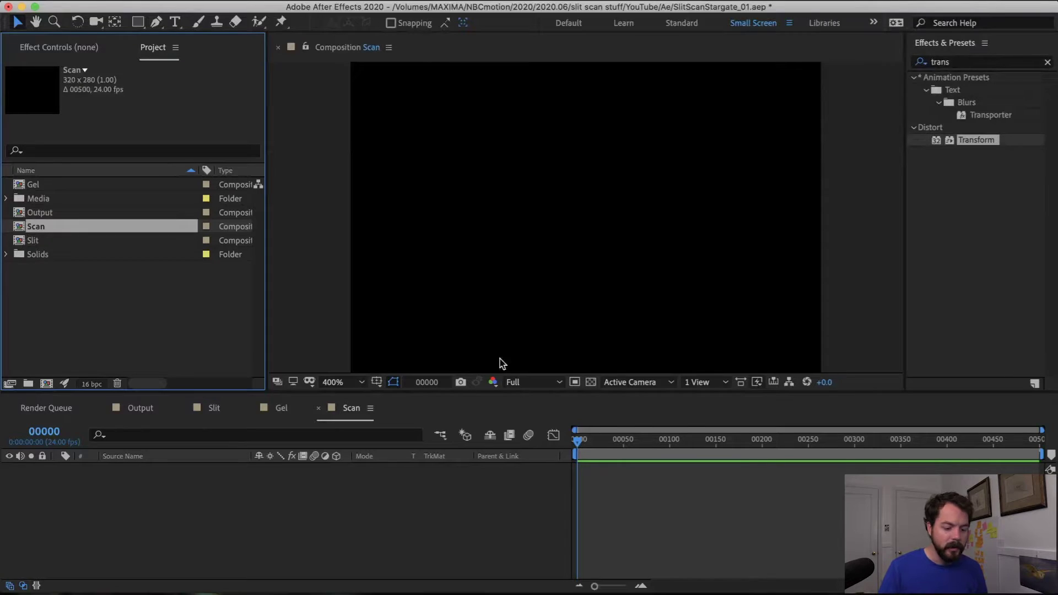
- Place the Slit composition in Scan, unlink its scale proportions and set its horizontal scale to 25%
left_click_drag(50, 241, 160, 479)
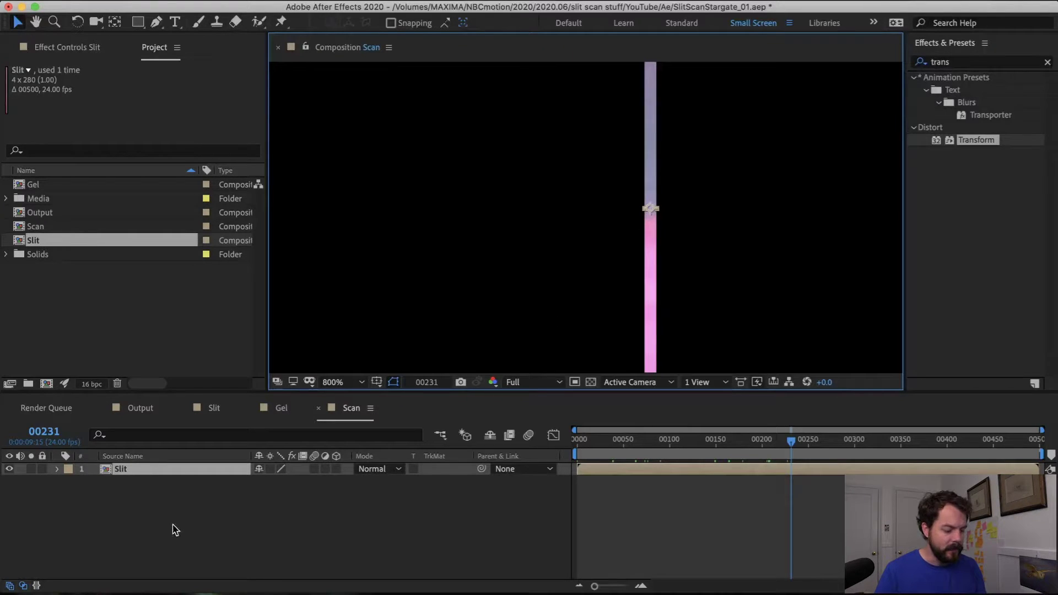
key("s")
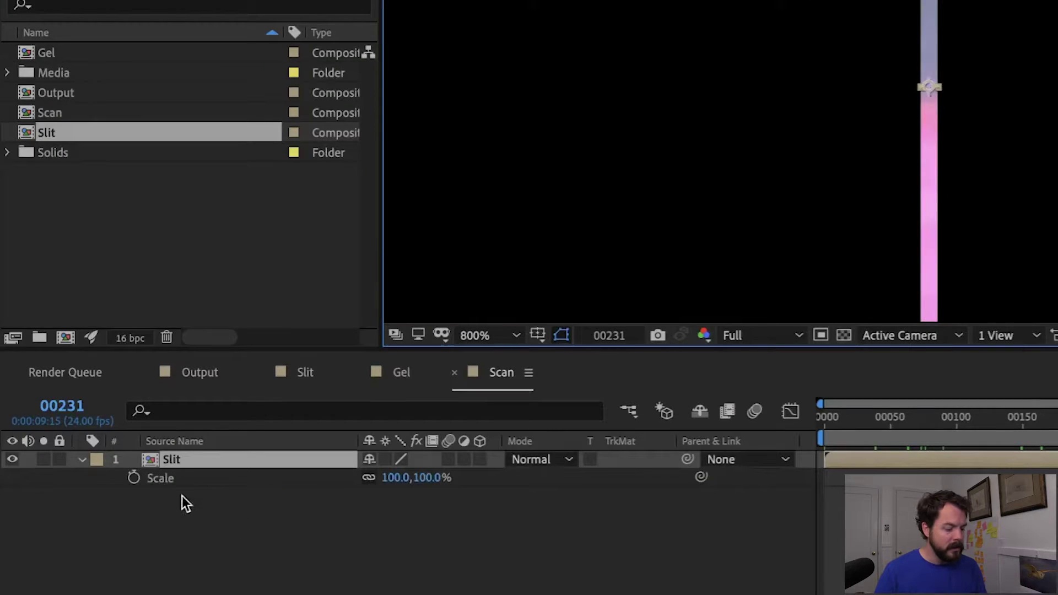
left_click(369, 480)
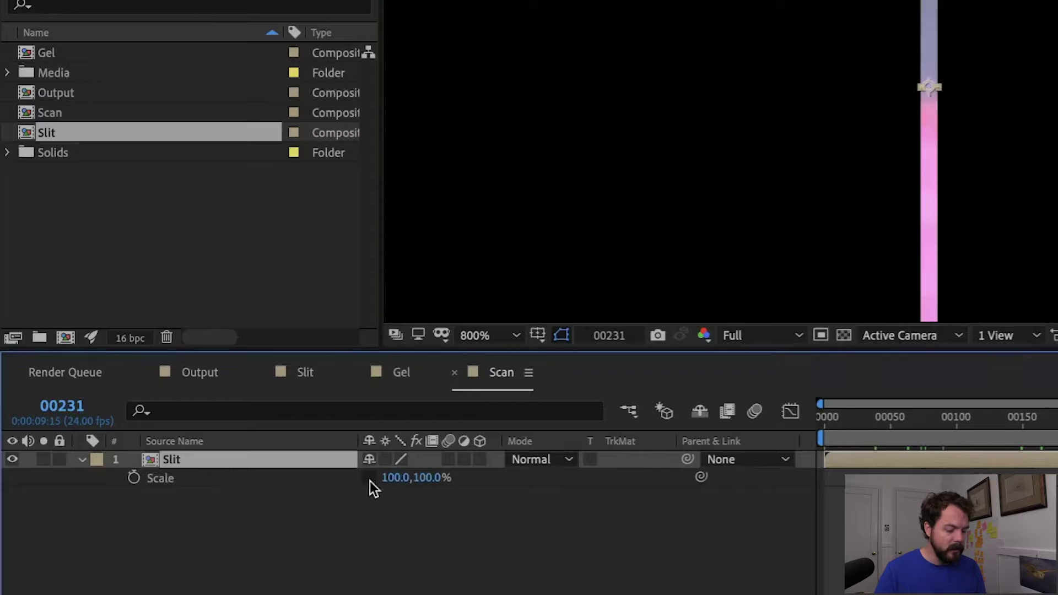
left_click(398, 479)
type("25")
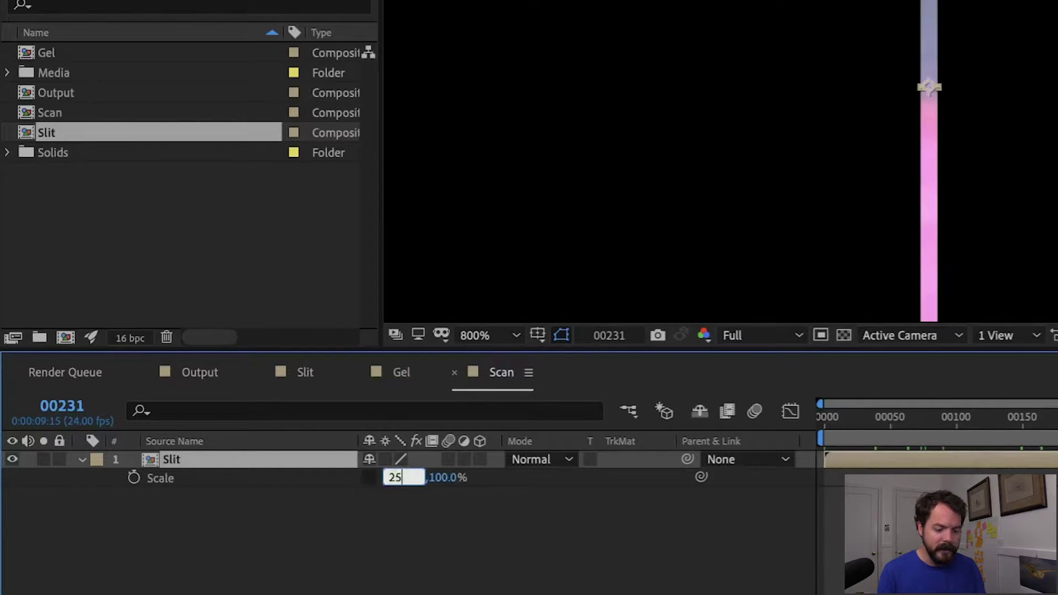
key("Return")
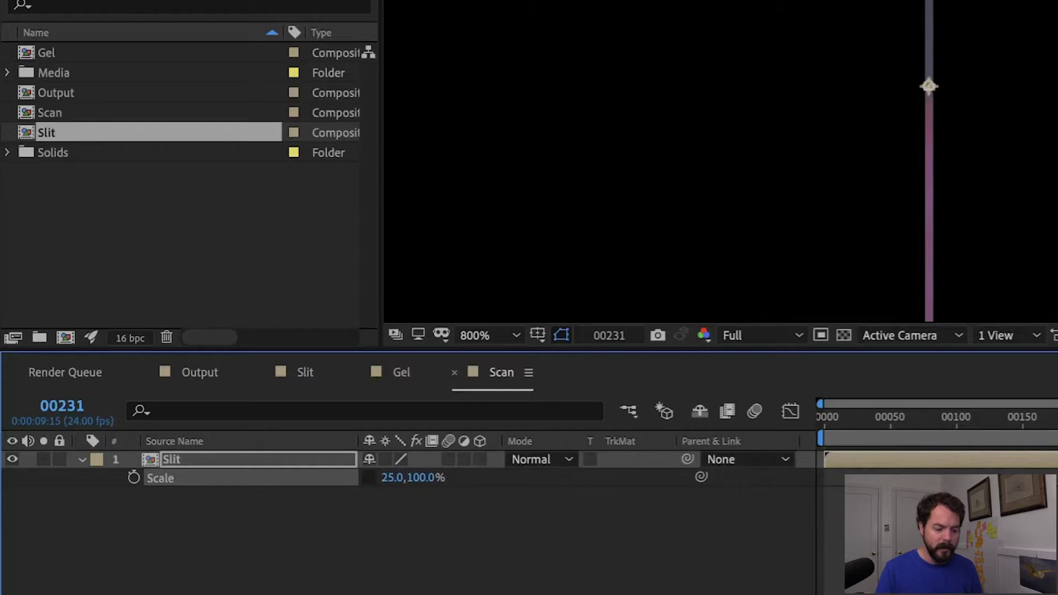
- Set the Slit layer's X position to 0.5 and check close up that it sits on Scan's left edge
key("shift+p")
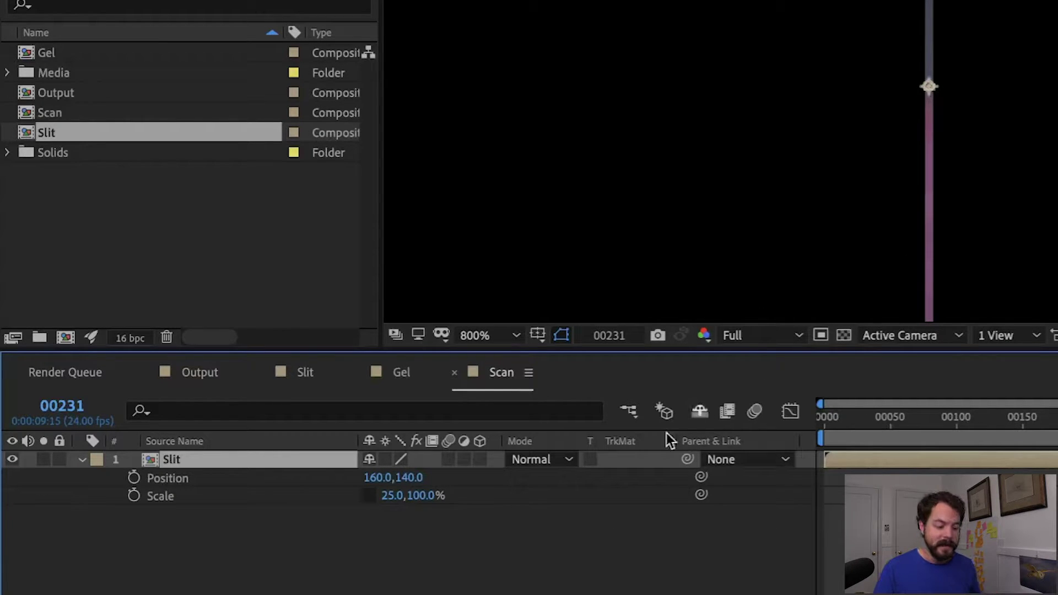
left_click(386, 477)
type("0.5")
key("Return")
scroll(784, 58, "left", 5)
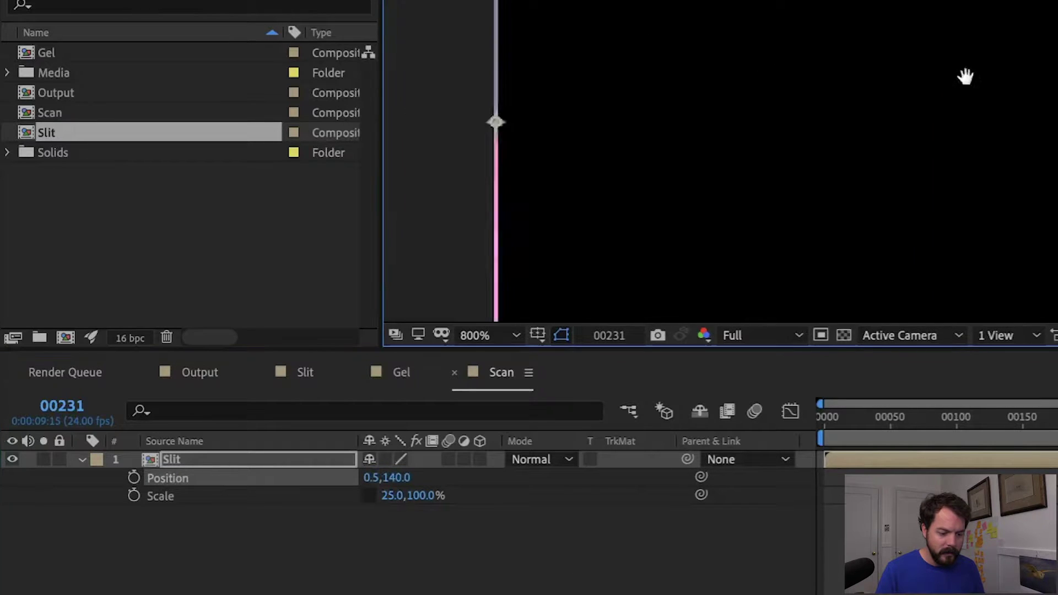
scroll(769, 90, "up", 3)
scroll(760, 99, "left", 5)
scroll(848, 85, "right", 2)
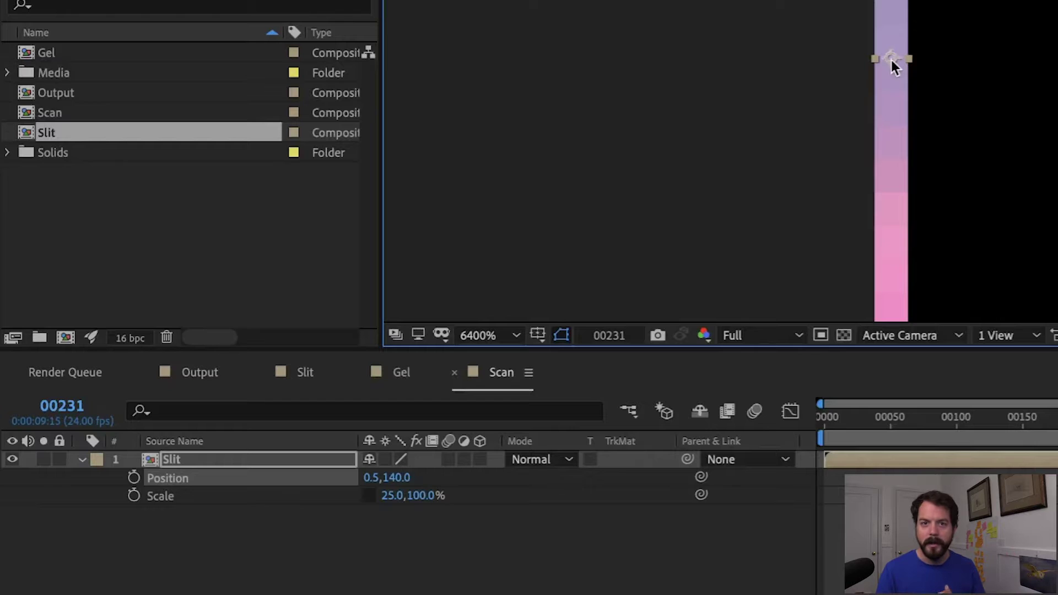
scroll(883, 60, "down", 5)
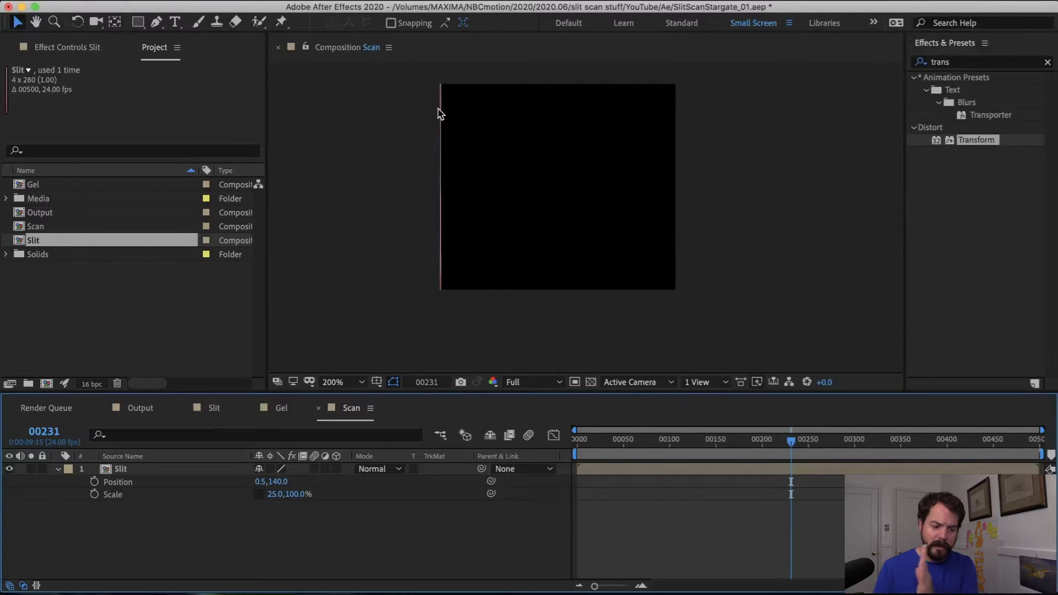
- Apply the CC RepeTile effect to the Slit layer in Scan
left_click(989, 55)
type("cc")
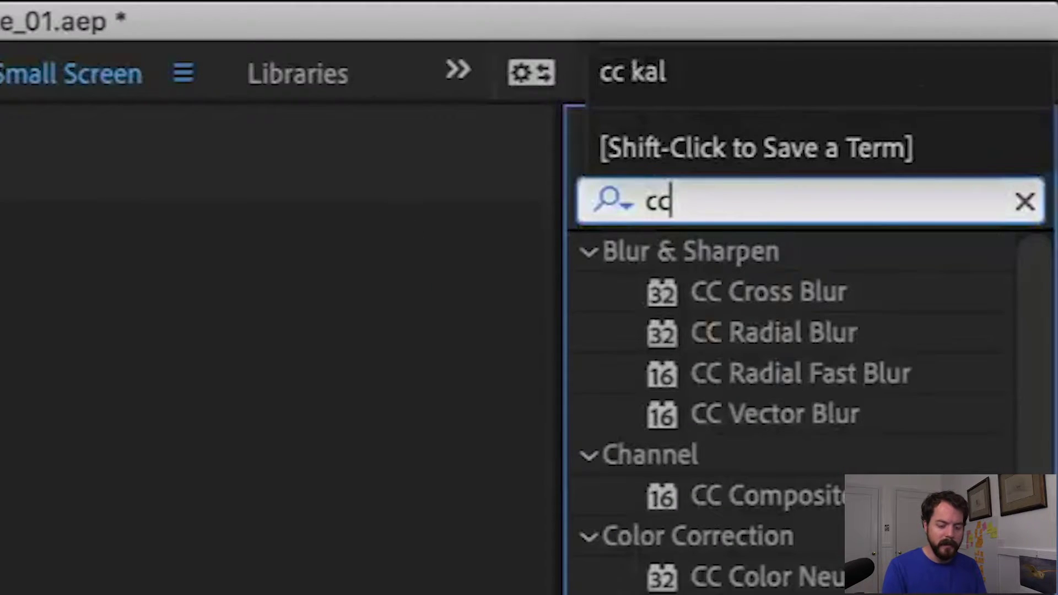
type(" repe")
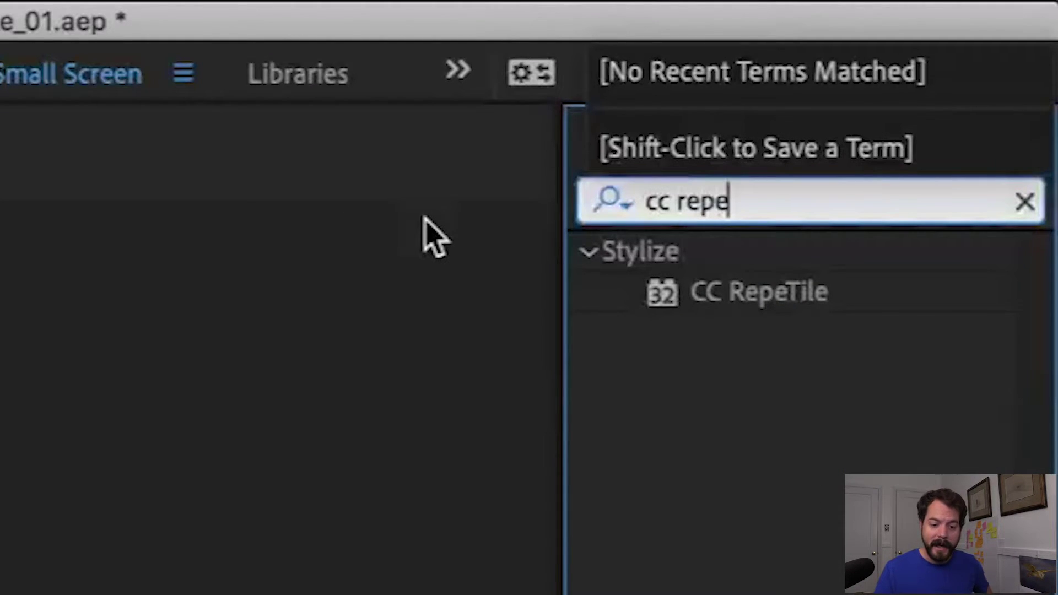
double_click(779, 301)
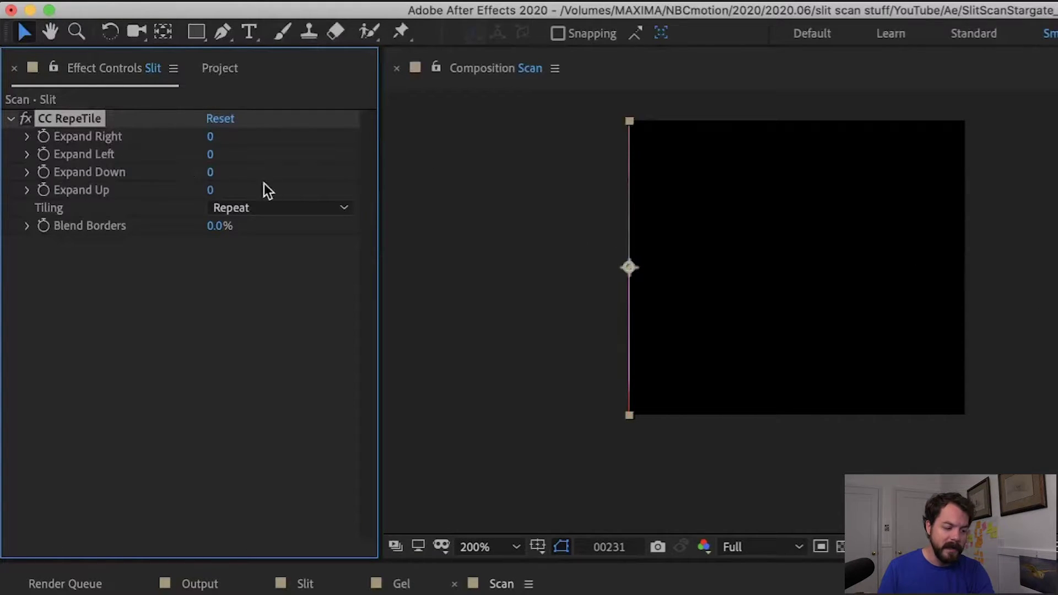
- Set CC RepeTile's Expand Right to 320*4 so the slit's pixels fill the Scan frame
left_click_drag(210, 137, 1003, 165)
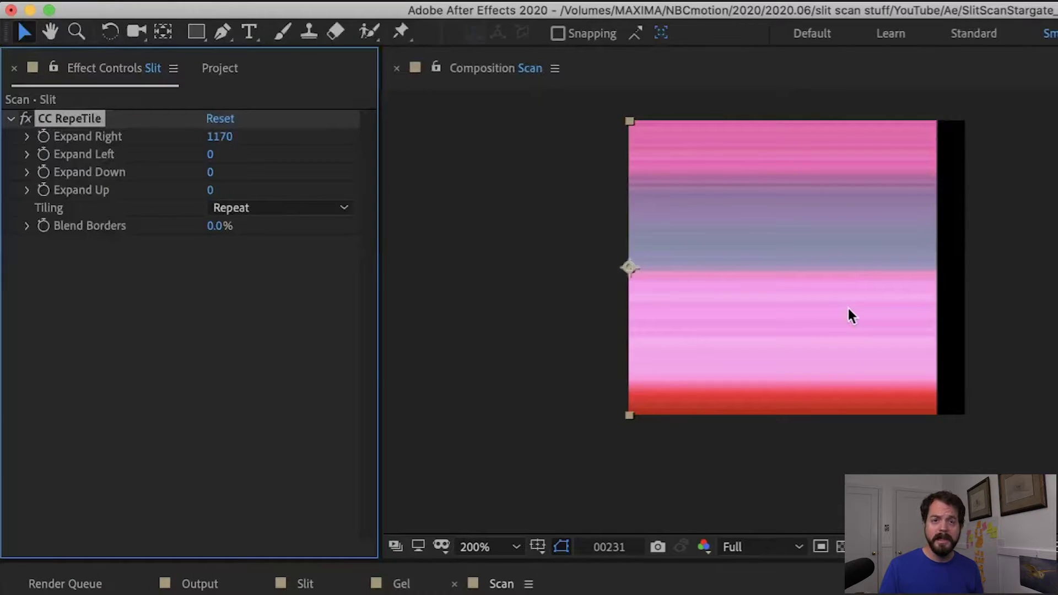
type("320")
key("Return")
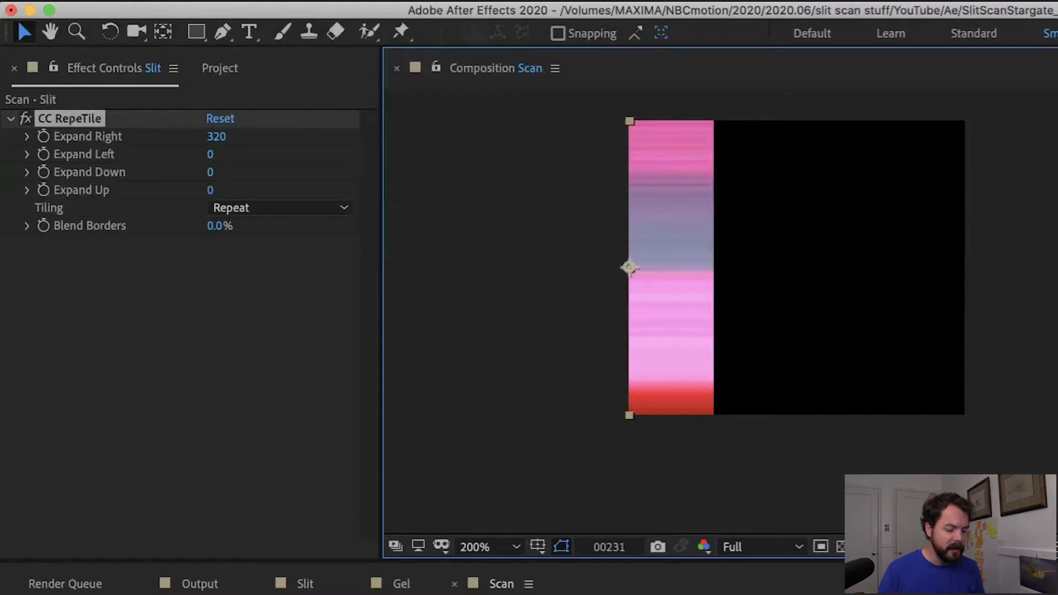
left_click(221, 137)
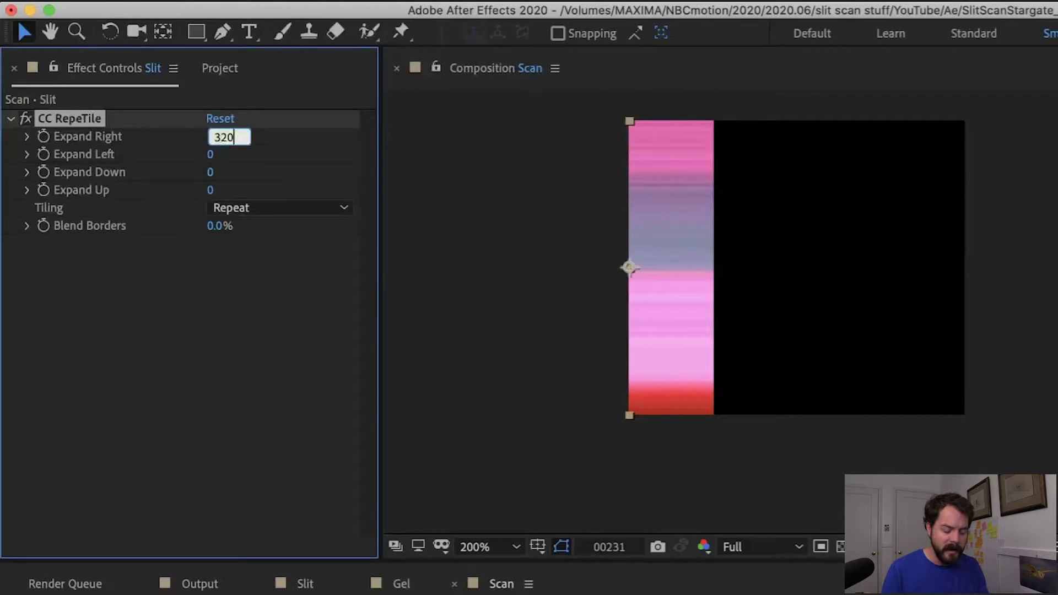
type("*4")
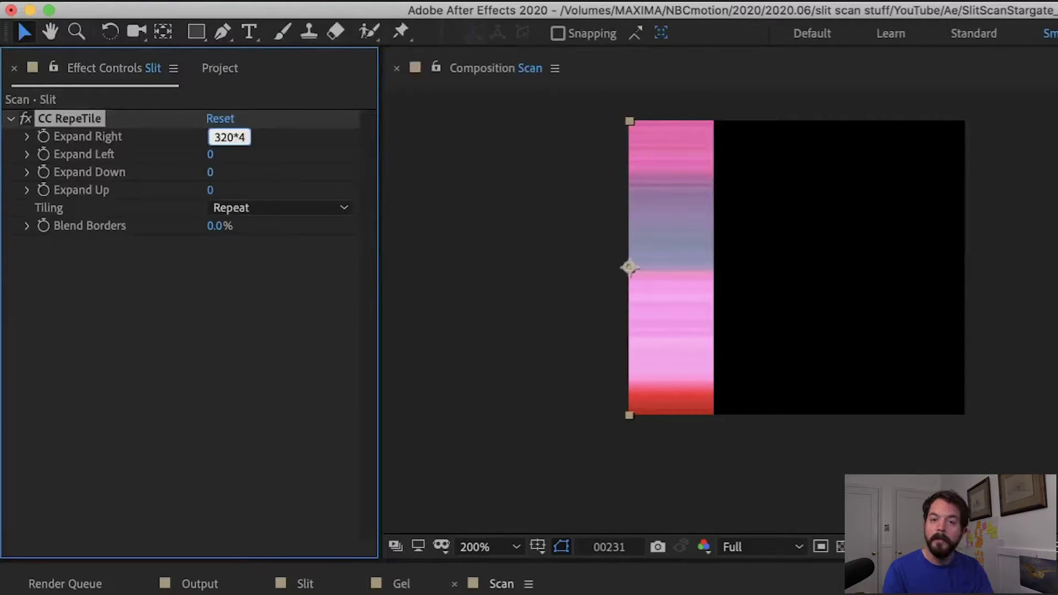
key("Return")
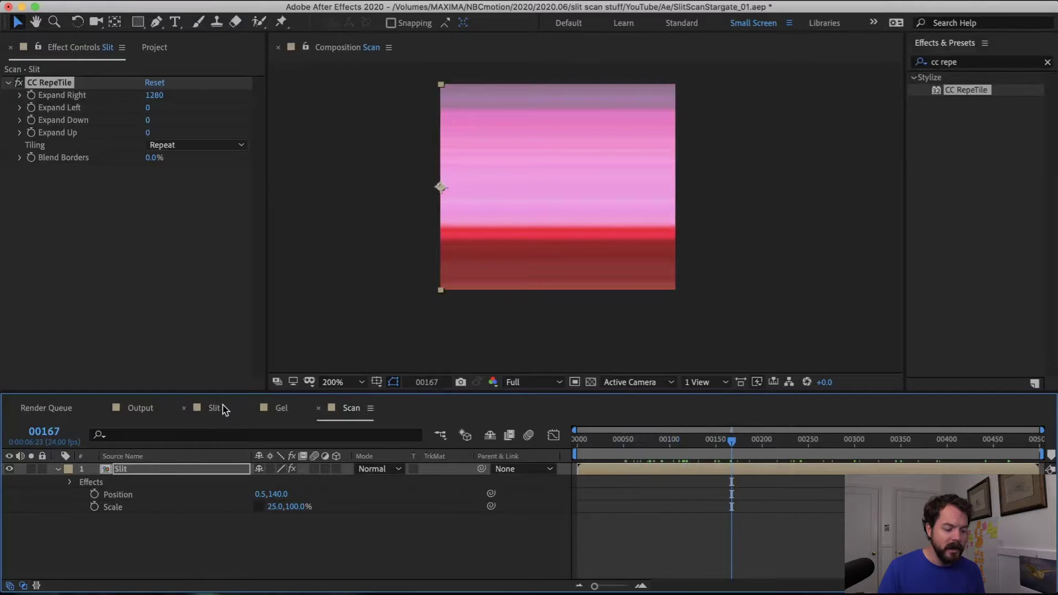
- Scrub through the timeline to compare the Slit strip with the stretched result in Scan
left_click(305, 584)
left_click(744, 442)
left_click_drag(748, 446, 632, 464)
left_click(351, 407)
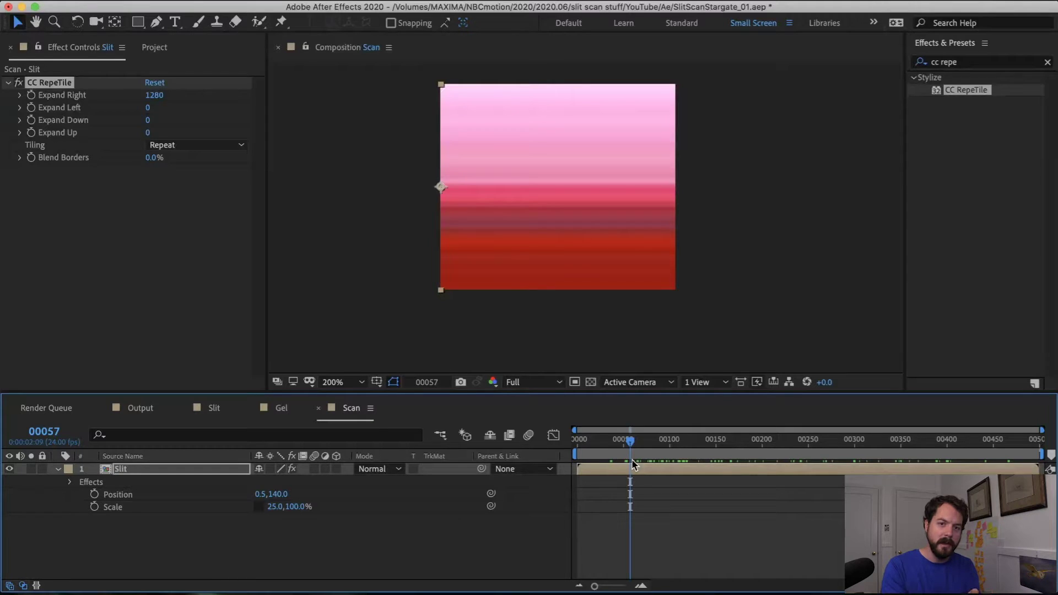
left_click_drag(633, 465, 731, 464)
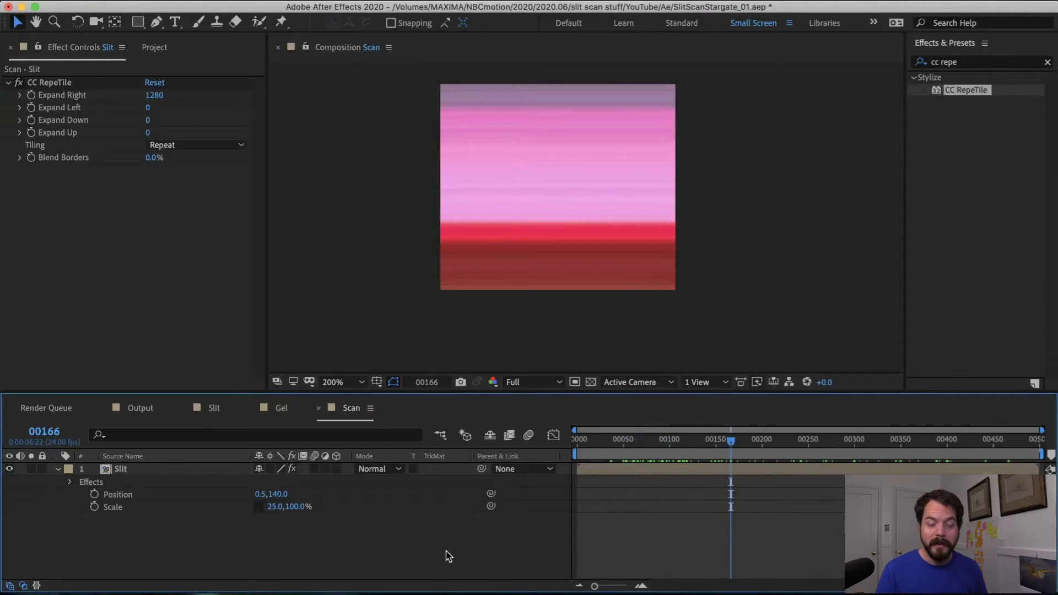
- Add an adjustment layer named Time Displace above Slit in Scan and apply the Time Displacement effect to it
key("super+alt+y")
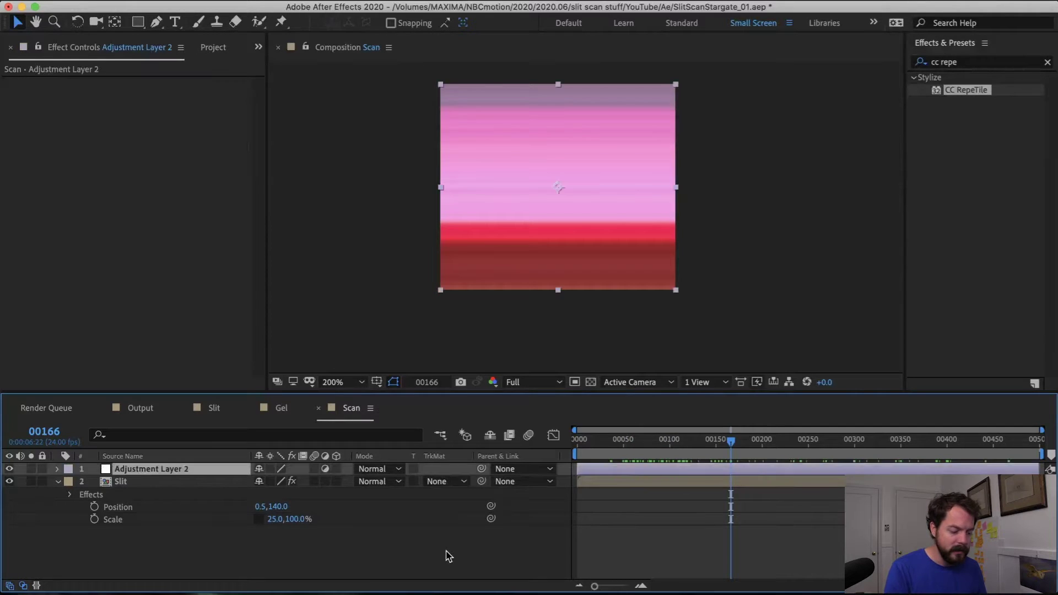
key("Return")
type("Time Displace")
key("Return")
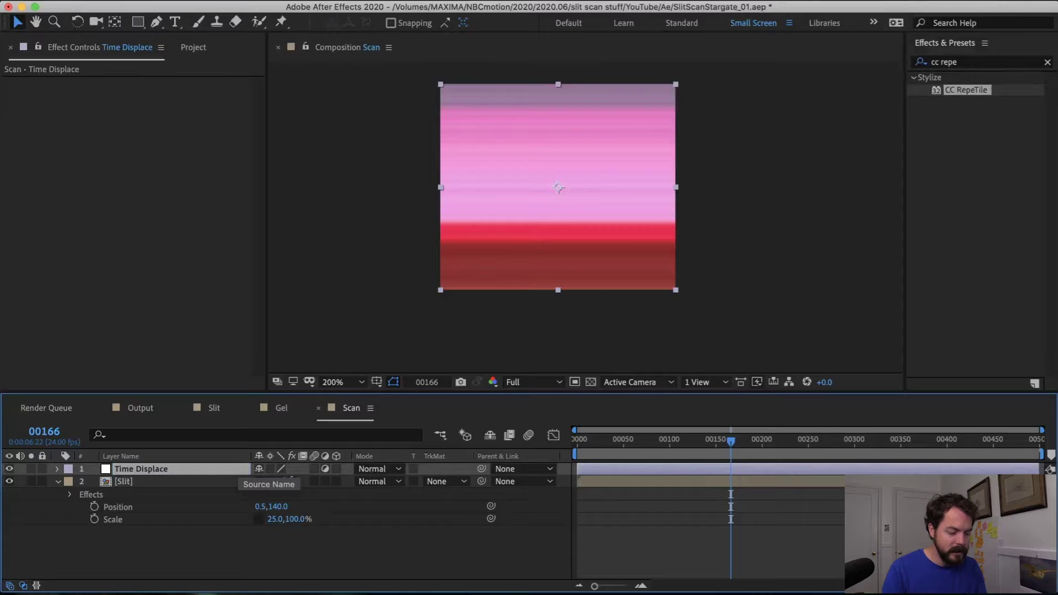
key("super+f")
type("time displ")
left_click_drag(659, 445, 653, 468)
- Add a solid named Gradient above Time Displace in Scan and apply the Gradient Ramp effect to it
left_click(194, 47)
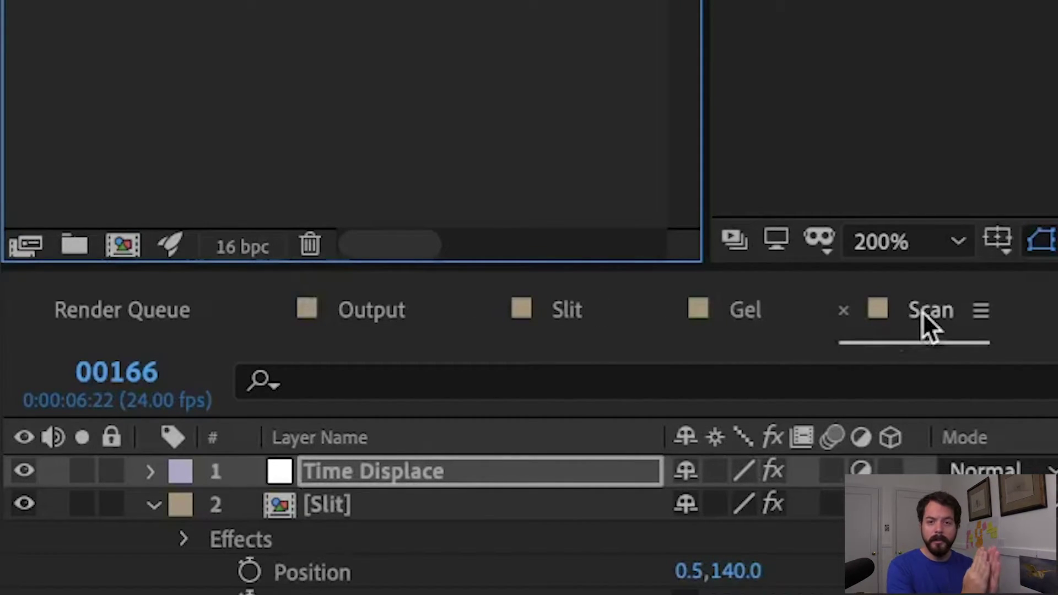
left_click(404, 480)
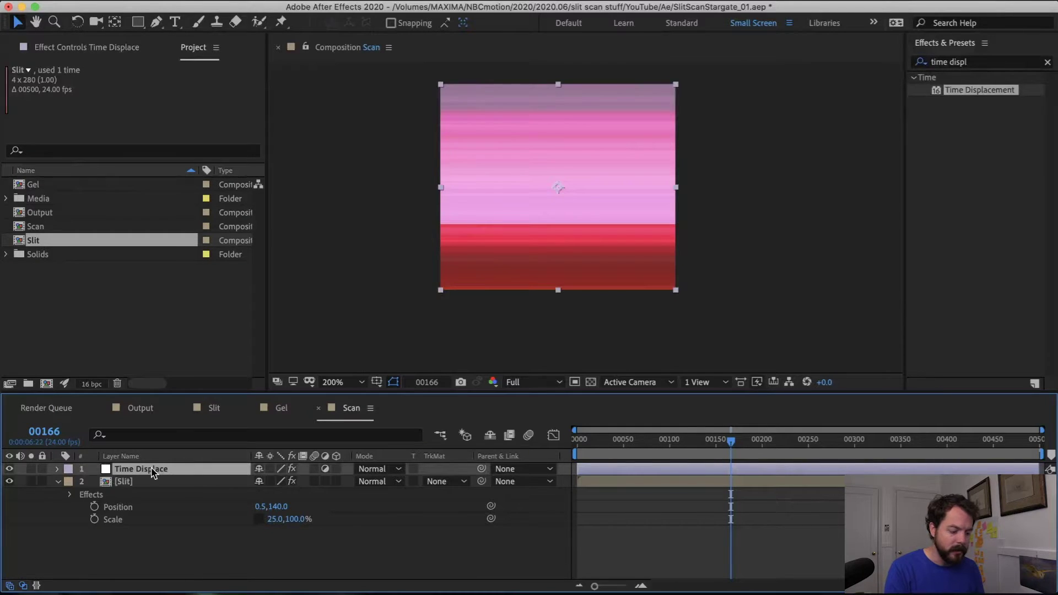
key("super+shift+y")
type("Gradient")
key("Return")
left_click(969, 62)
type("gradien")
left_click_drag(980, 141, 820, 467)
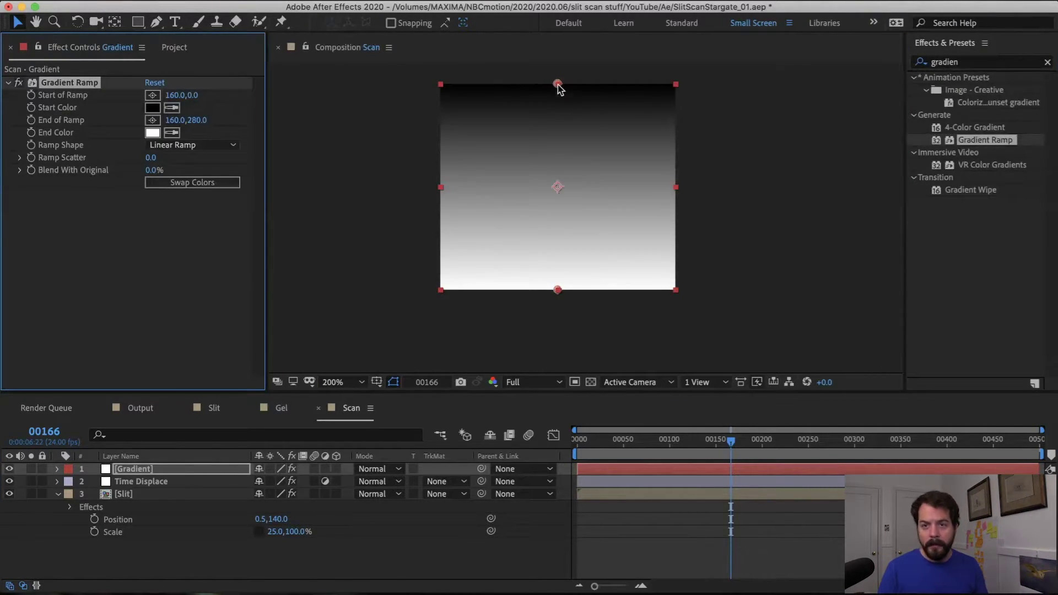
- Set the Gradient Ramp's start point to 0, 0 and its end point to 320, 0 for a horizontal black-to-white ramp
left_click(173, 95)
type("0")
key("Return")
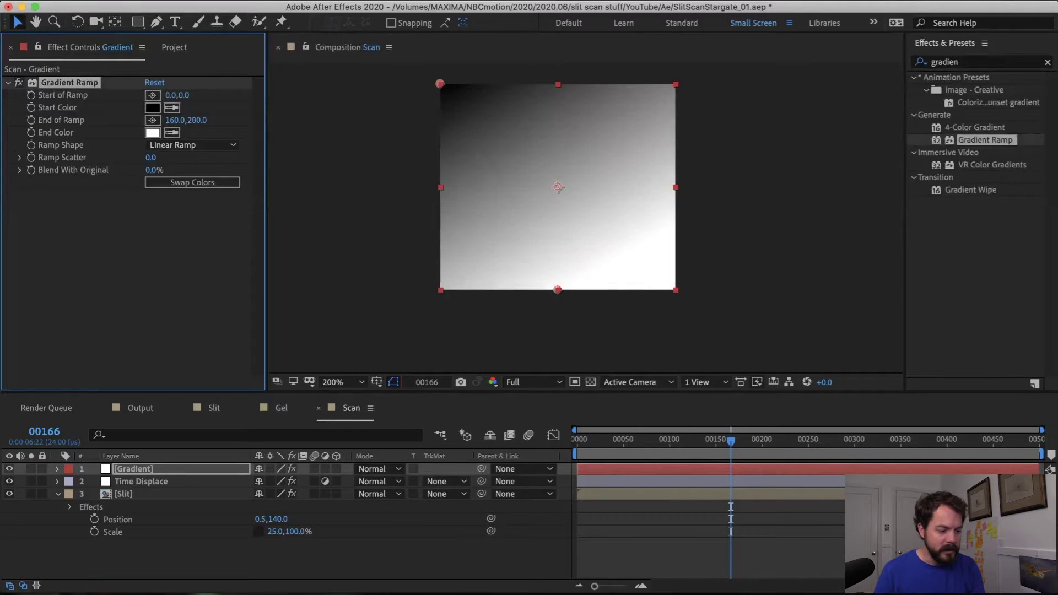
left_click(175, 120)
type("320")
key("Tab")
type("0")
key("Return")
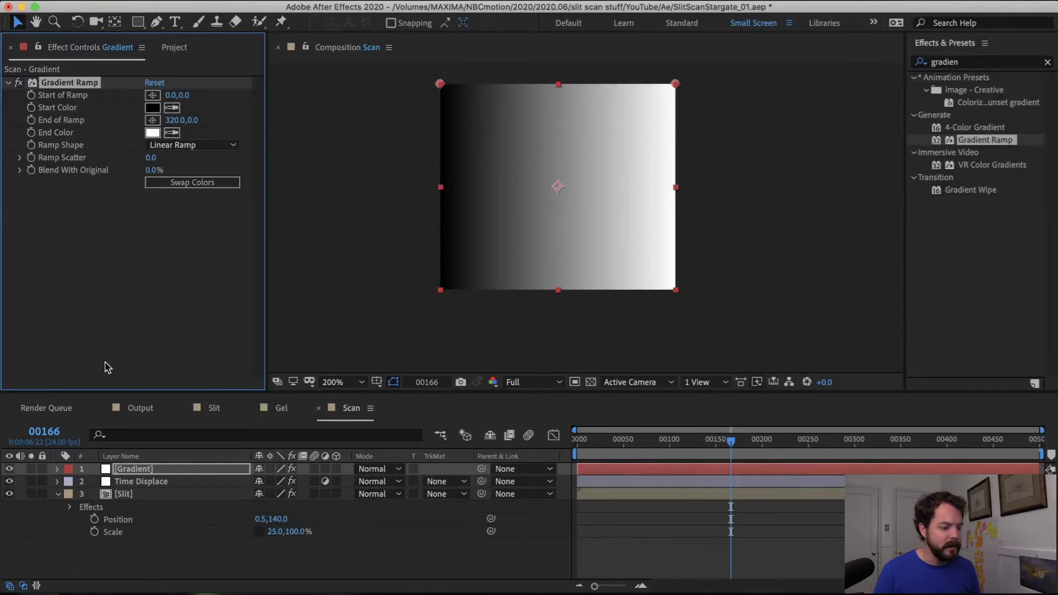
- Hide the Gradient layer and set Time Displace's displacement layer to Gradient, sourced from Effects & Masks
left_click(9, 468)
left_click(191, 485)
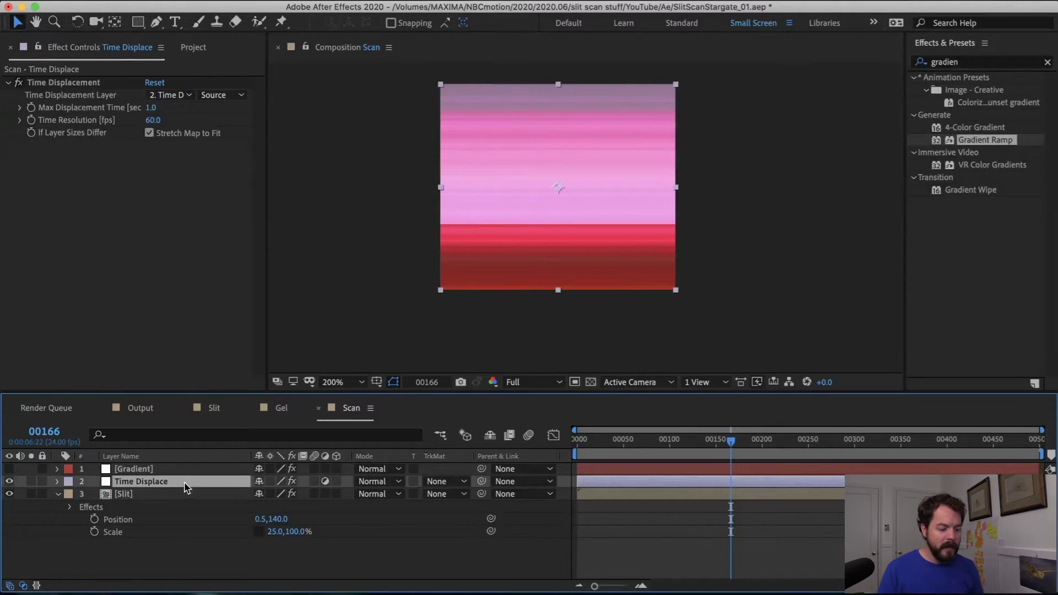
left_click(179, 95)
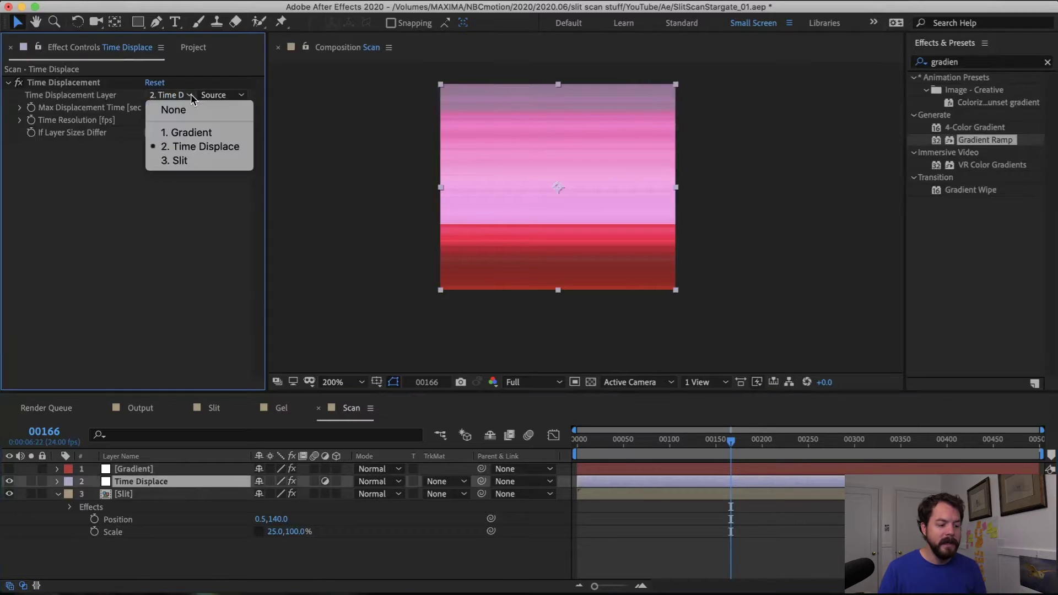
left_click(203, 135)
left_click(236, 94)
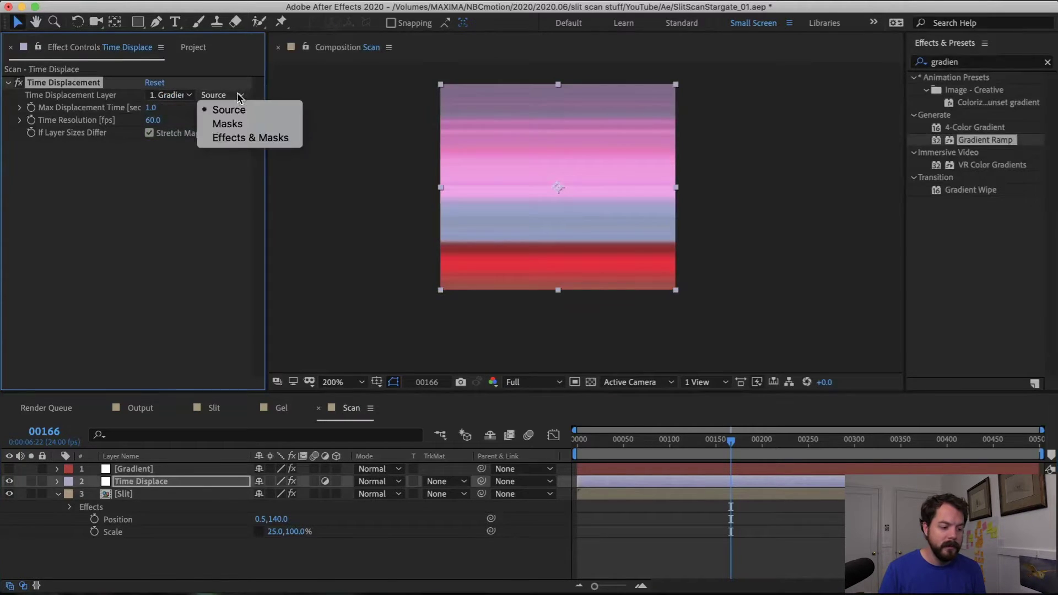
left_click(250, 138)
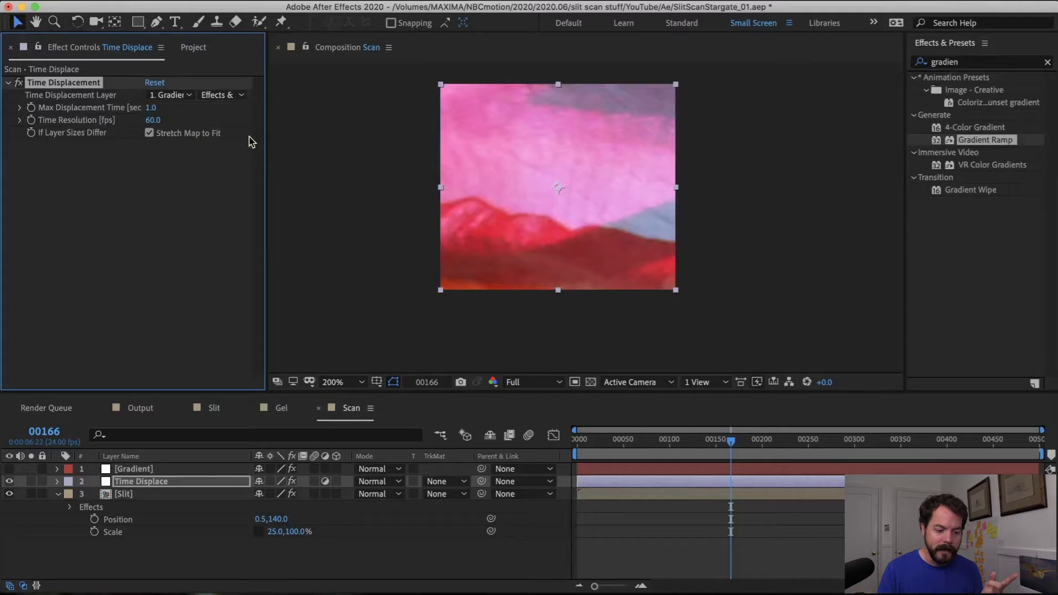
- Set the Time Displacement effect's time resolution to 120 fps
scroll(550, 177, "up", 2)
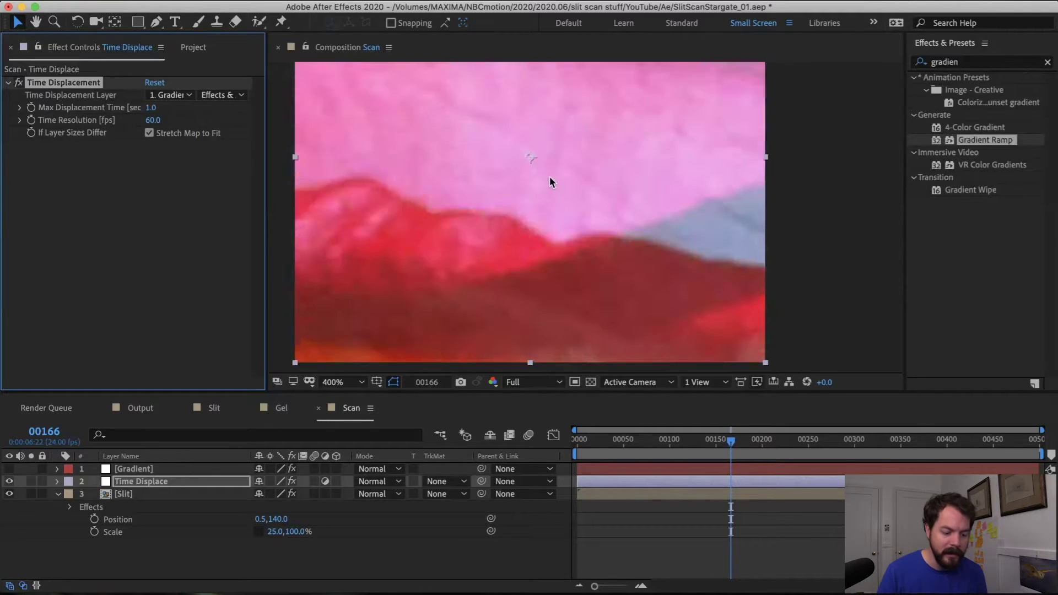
scroll(651, 231, "down", 2)
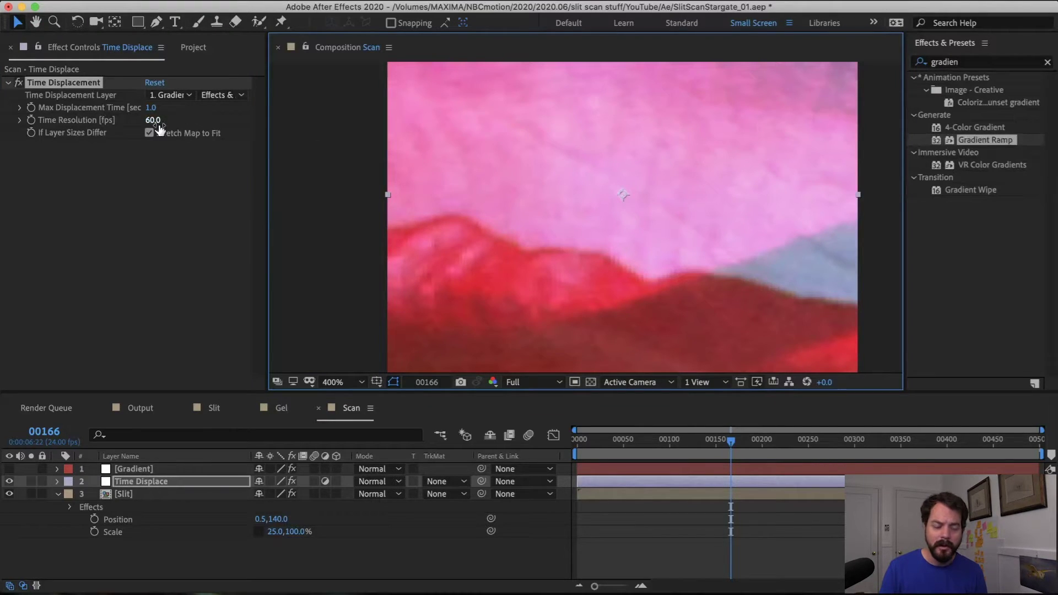
left_click_drag(160, 128, 165, 122)
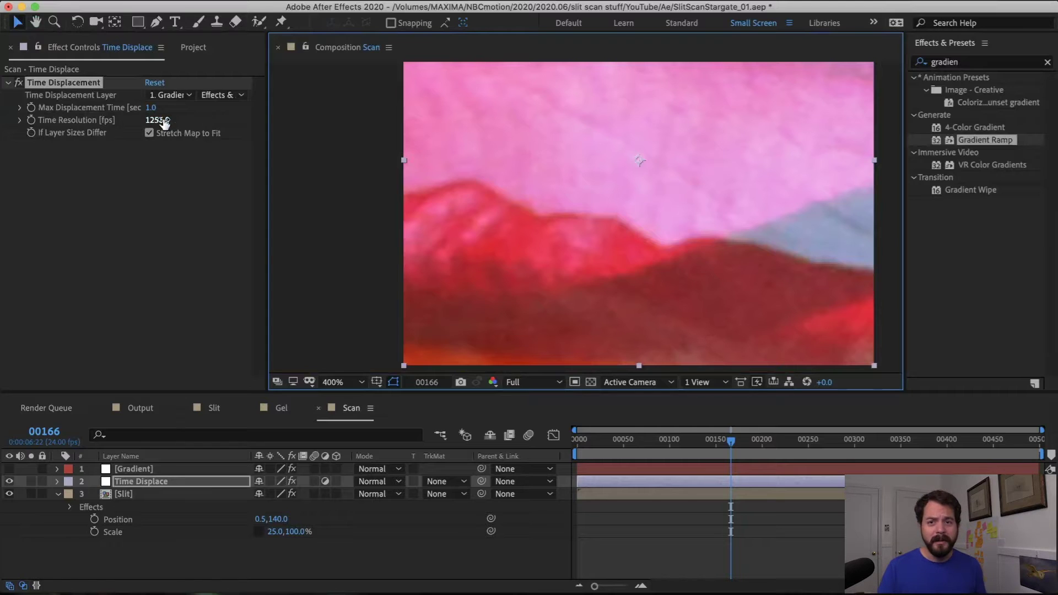
left_click(164, 121)
type("12")
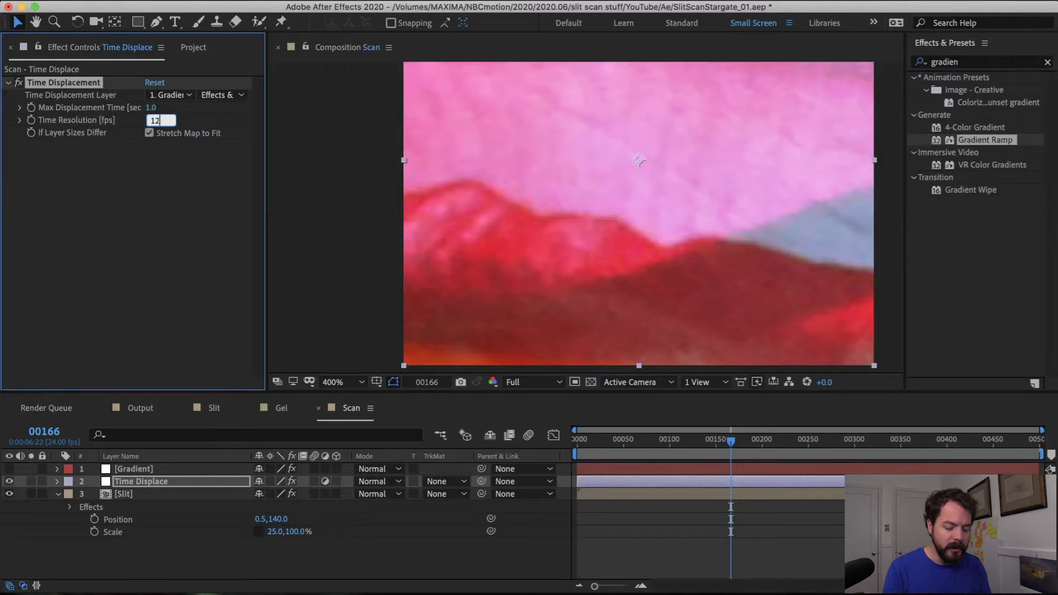
key("Return")
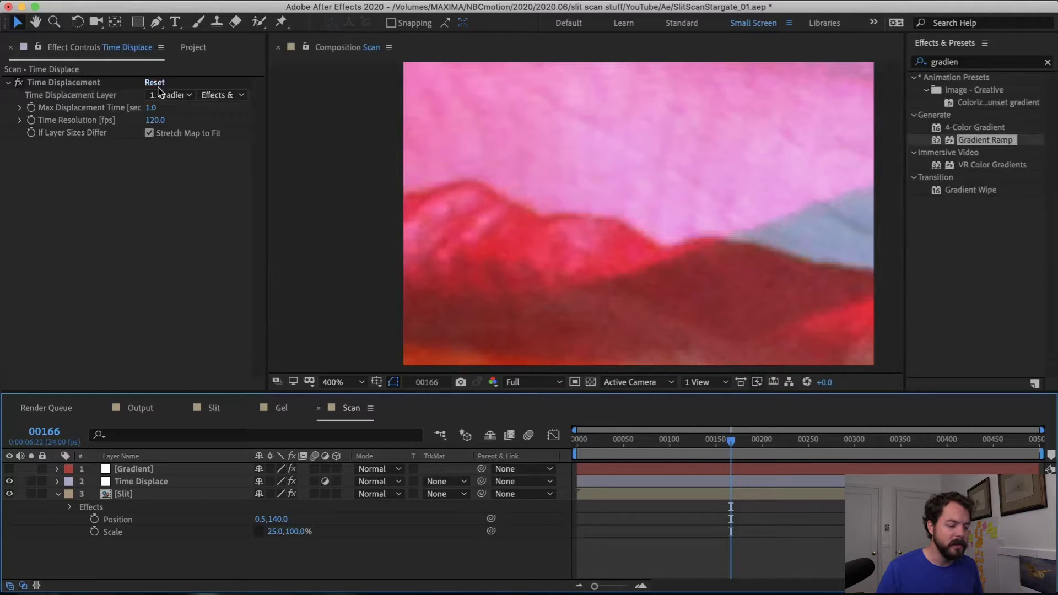
- Add an adjustment layer named directional blur at the top of Scan and apply the Directional Blur effect to it
left_click(974, 63)
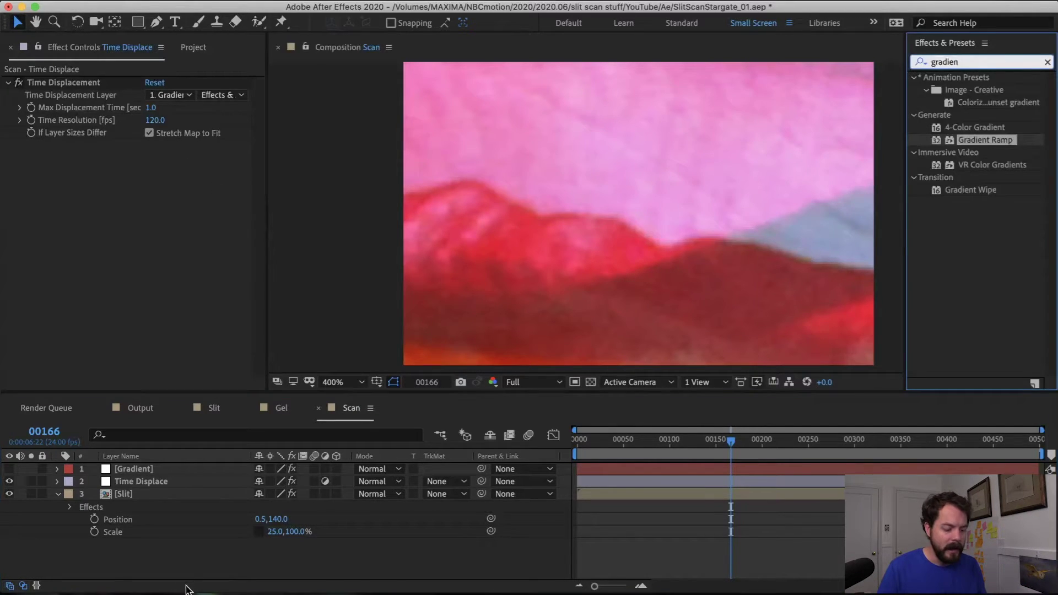
left_click(227, 560)
key("super+alt+y")
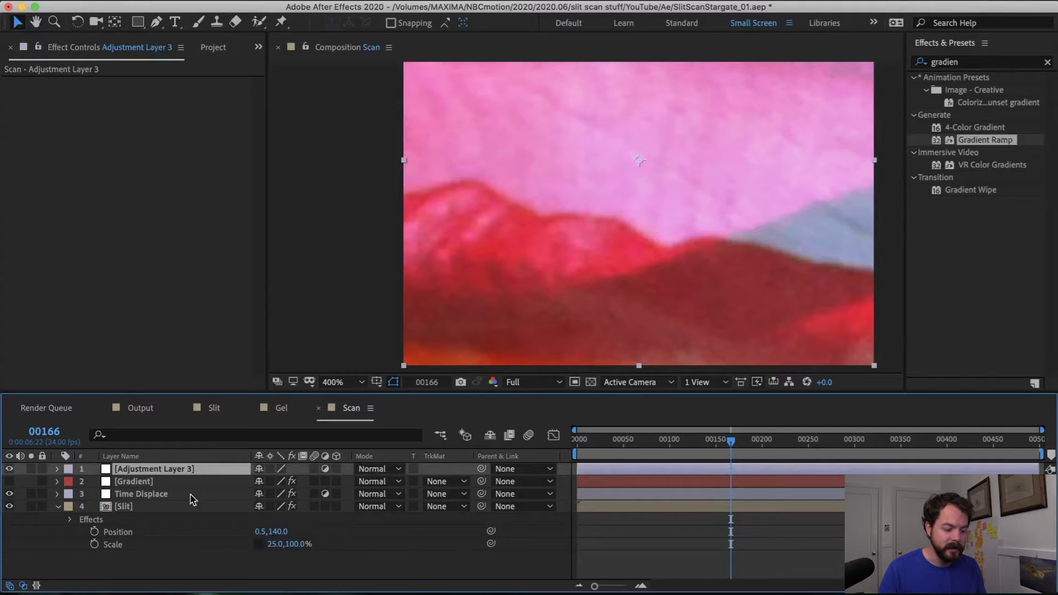
key("Return")
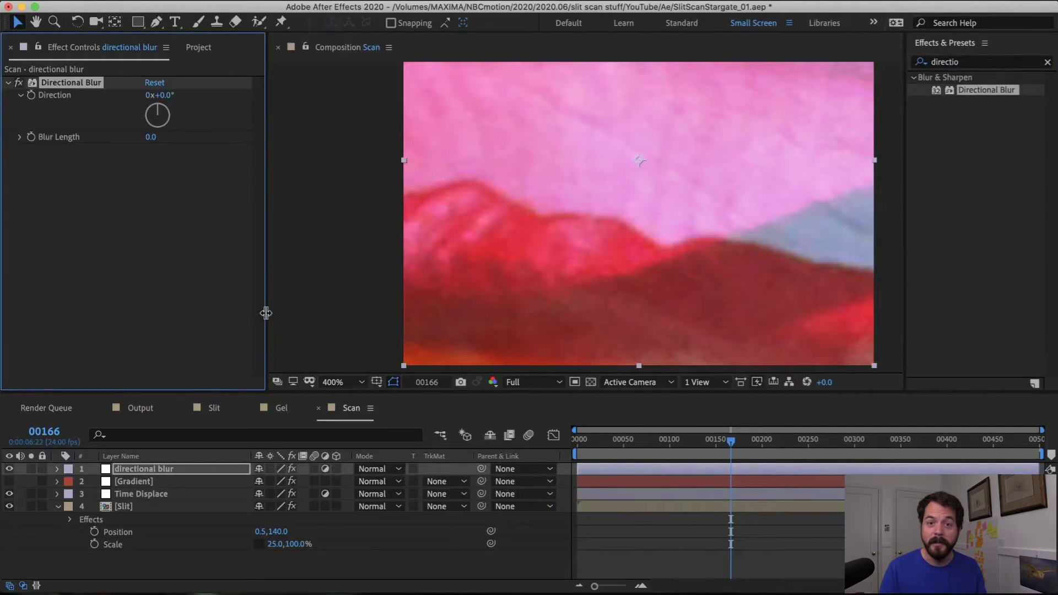
- Set the Directional Blur's direction to 90° and its blur length to 3
left_click(165, 95)
type("90")
key("Return")
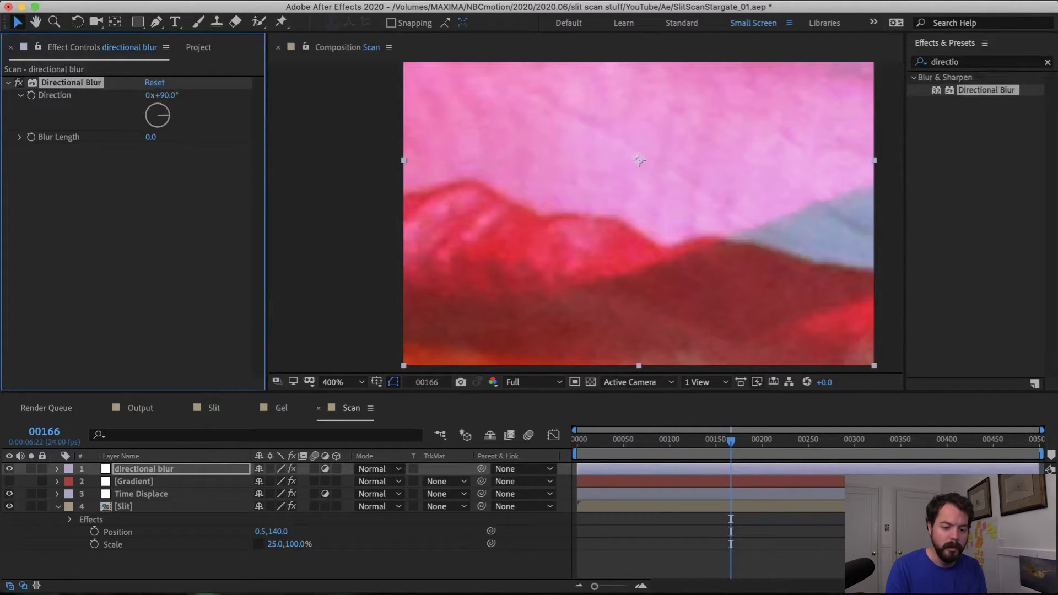
type("3")
key("Return")
scroll(607, 200, "down", 2)
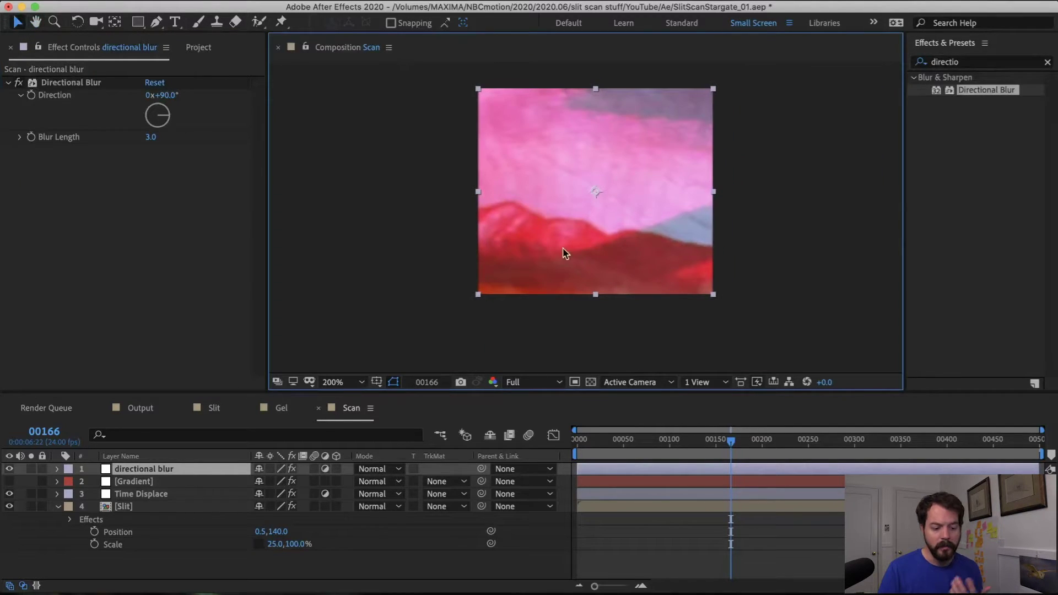
- Set the maximum displacement time of the Time Displace layer's effect to 0.2 seconds
left_click(171, 494)
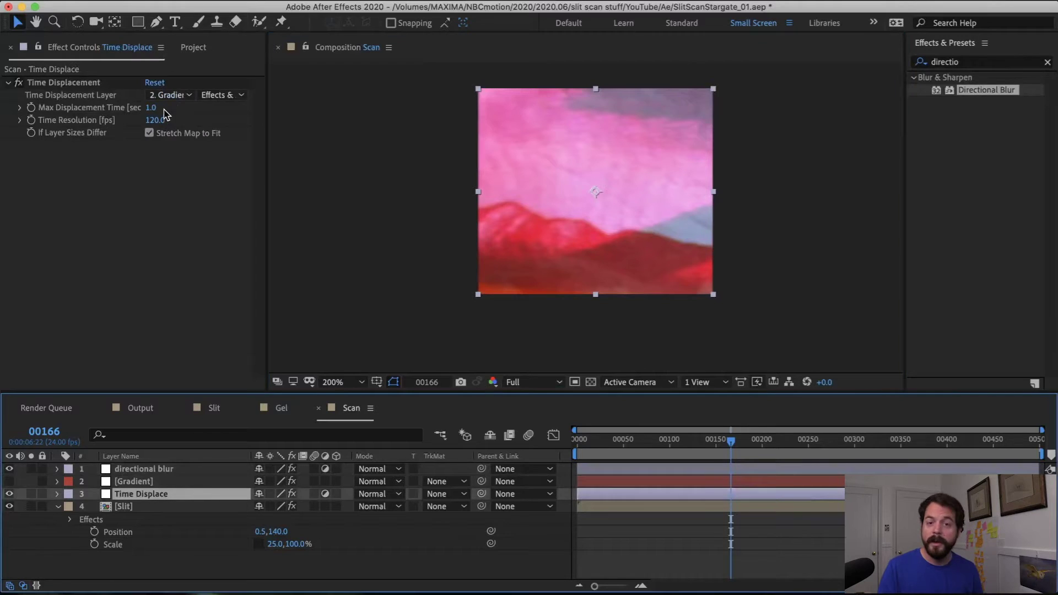
left_click(150, 108)
type("0.2")
key("Return")
mouse_move(151, 108)
left_mouse_down()
mouse_move(278, 110)
mouse_move(154, 109)
left_mouse_up()
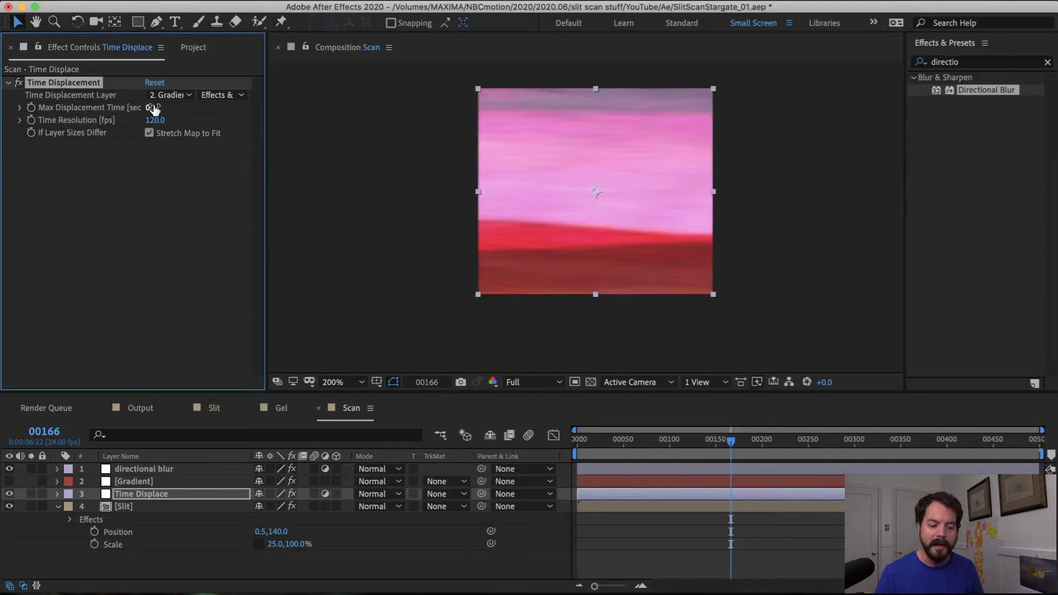
left_click(153, 108)
type(".2")
key("Return")
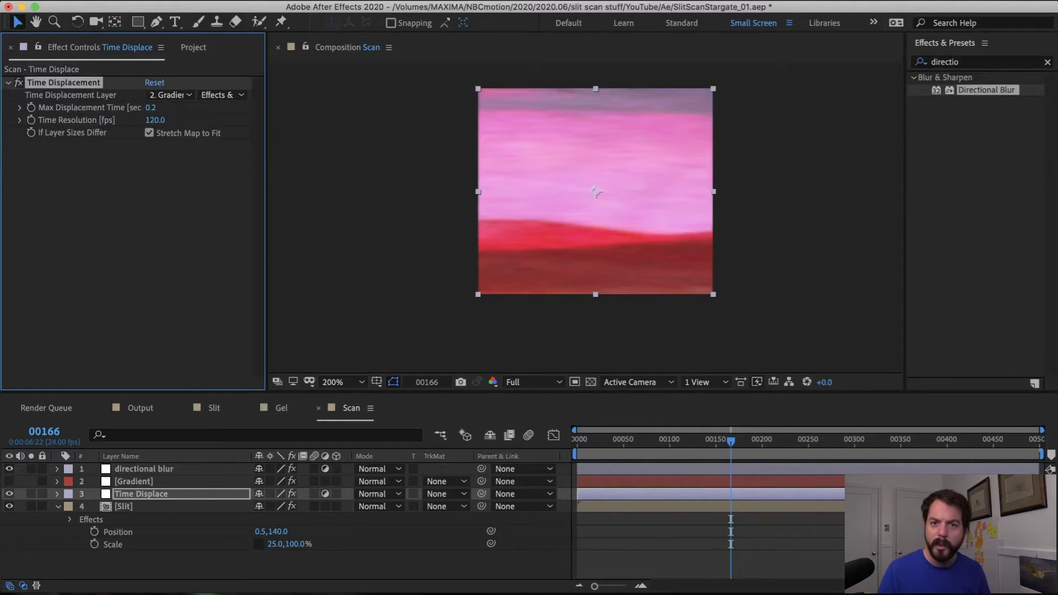
- Add the Scan composition as a layer in the Output composition
left_click(144, 408)
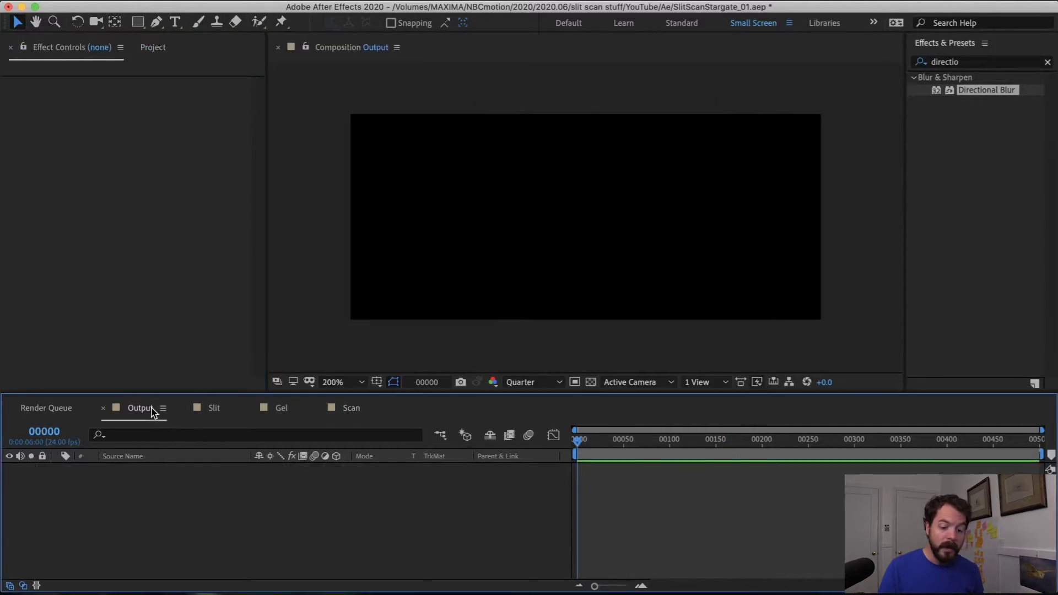
left_click(157, 47)
left_click_drag(36, 226, 125, 503)
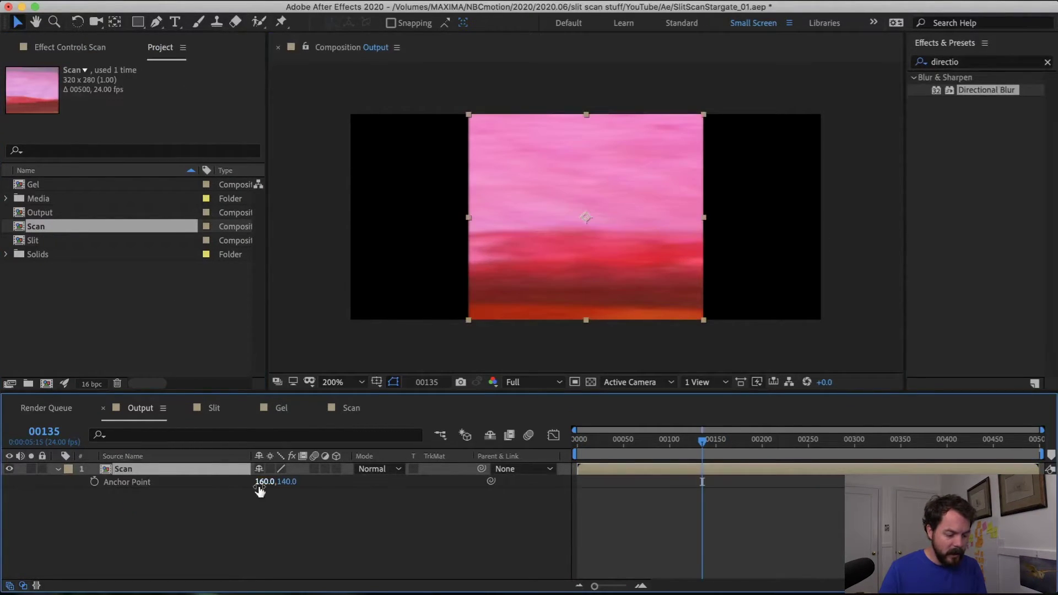
- Set the Scan layer's anchor point X to 320 in Output and scrub through the timeline to check the motion
left_click(263, 481)
type("320")
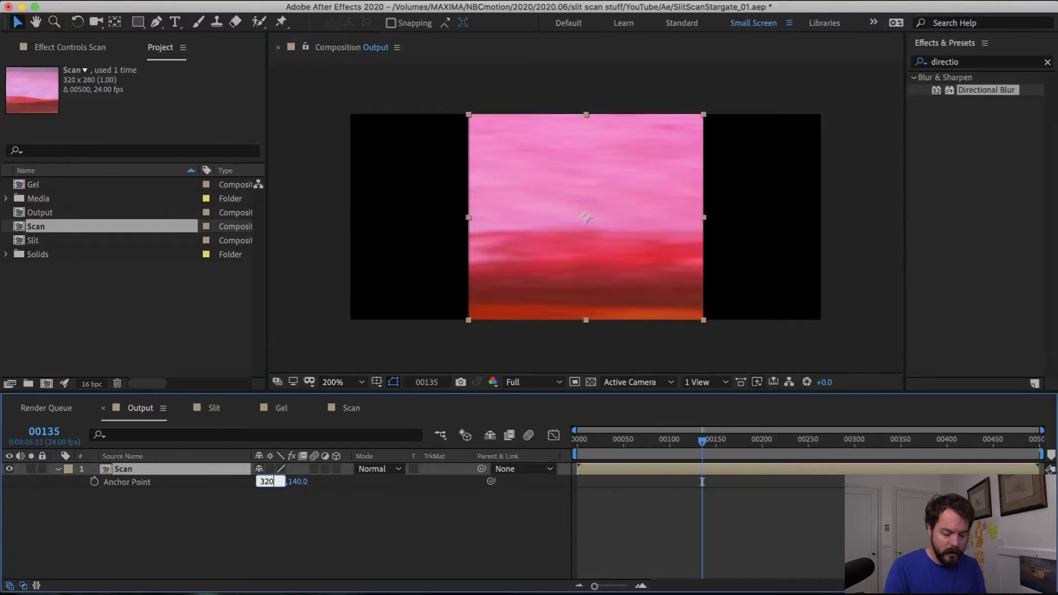
key("Return")
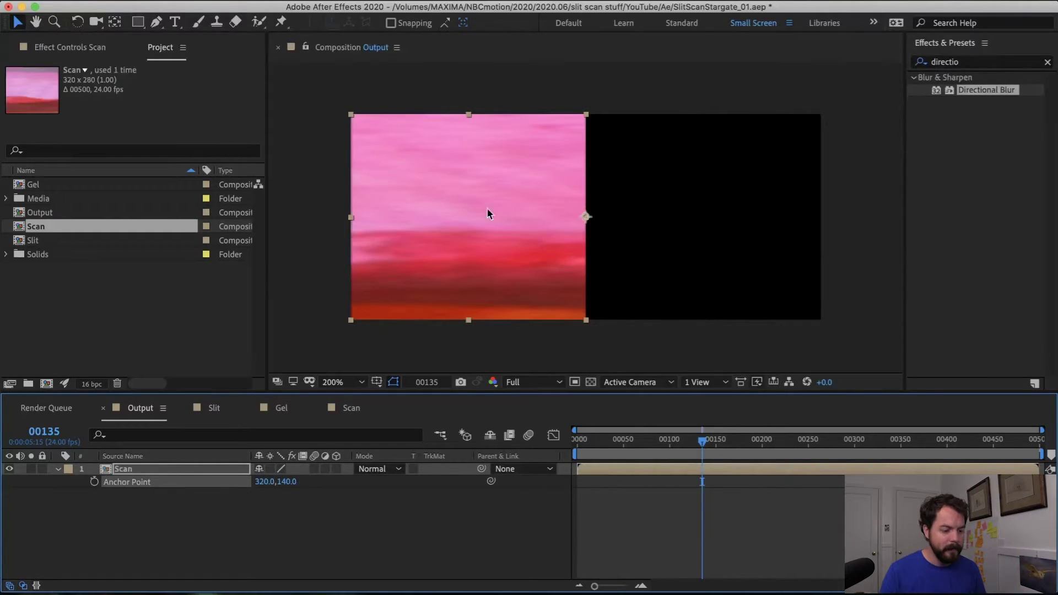
left_click(671, 516)
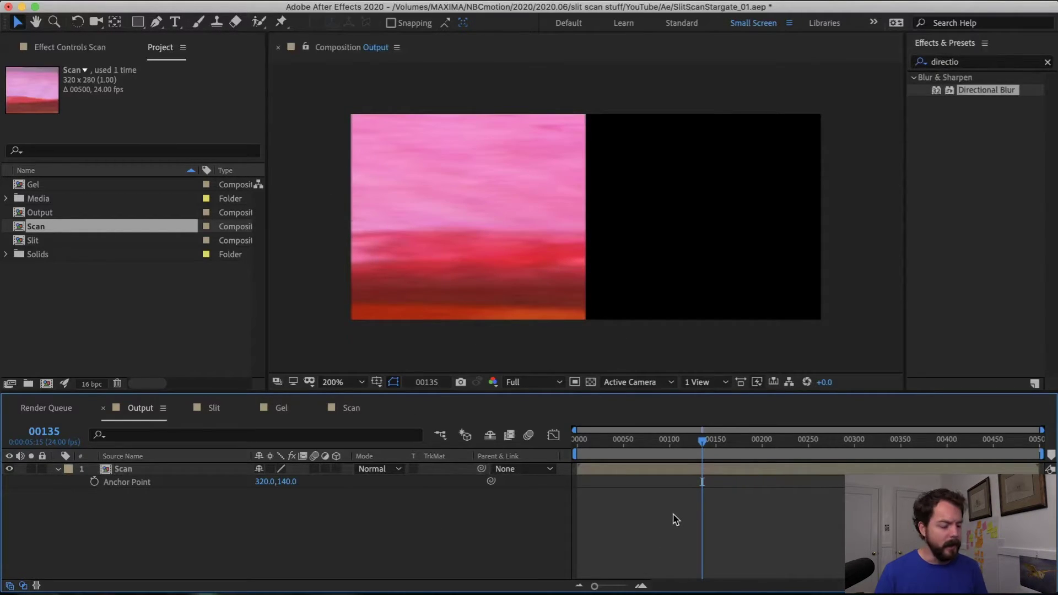
left_click_drag(702, 441, 819, 452)
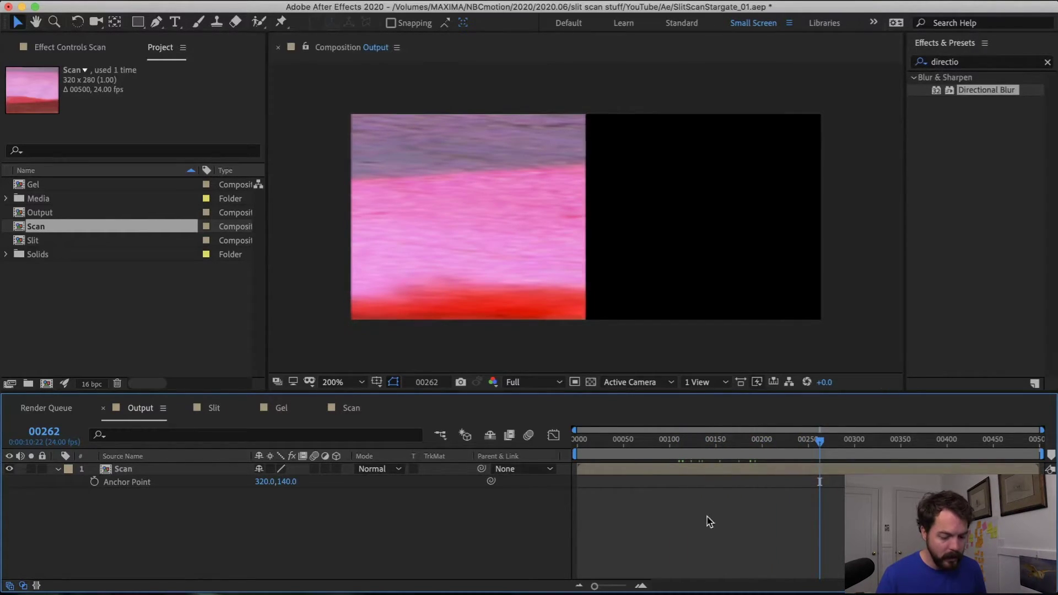
- Find the Corner Pin effect and apply it to the Scan layer in Output
left_click(710, 468)
left_click(980, 62)
type("corner")
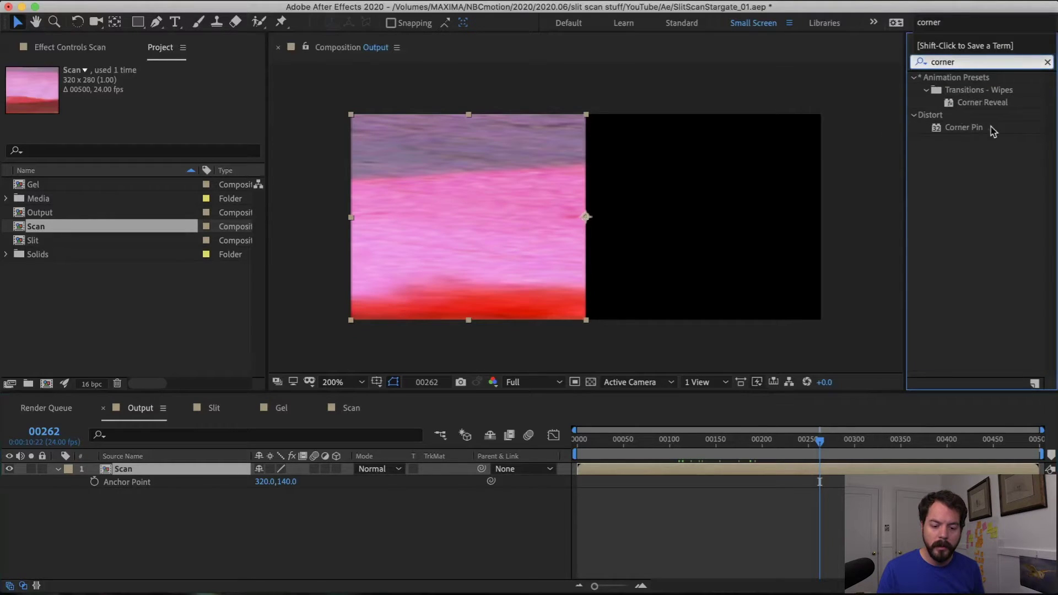
double_click(988, 127)
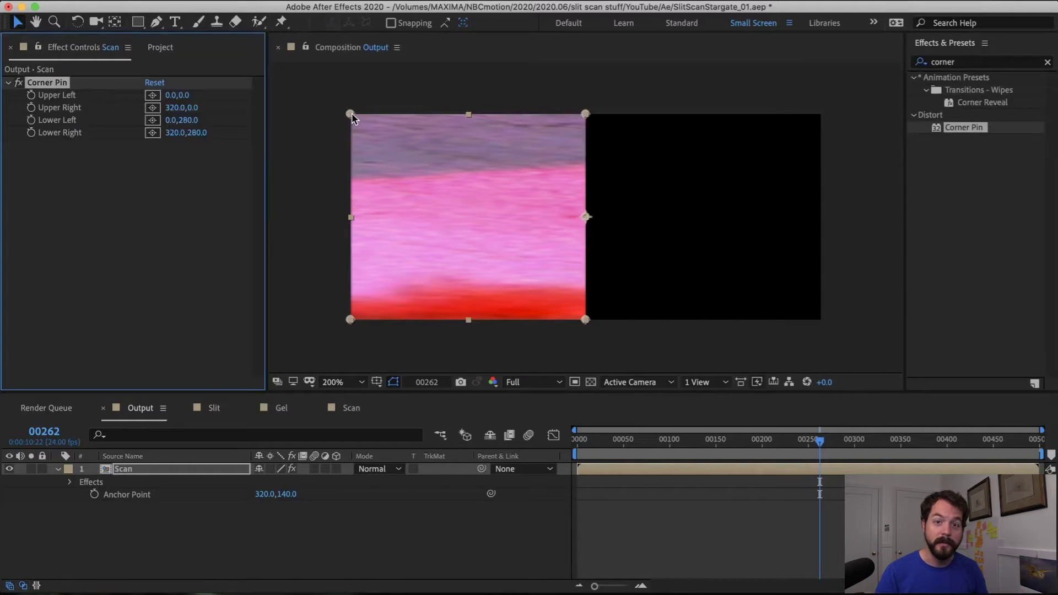
- Set the Y value of the Corner Pin's upper-left corner to -500
mouse_move(184, 99)
left_mouse_down()
mouse_move(159, 96)
mouse_move(195, 97)
left_mouse_up()
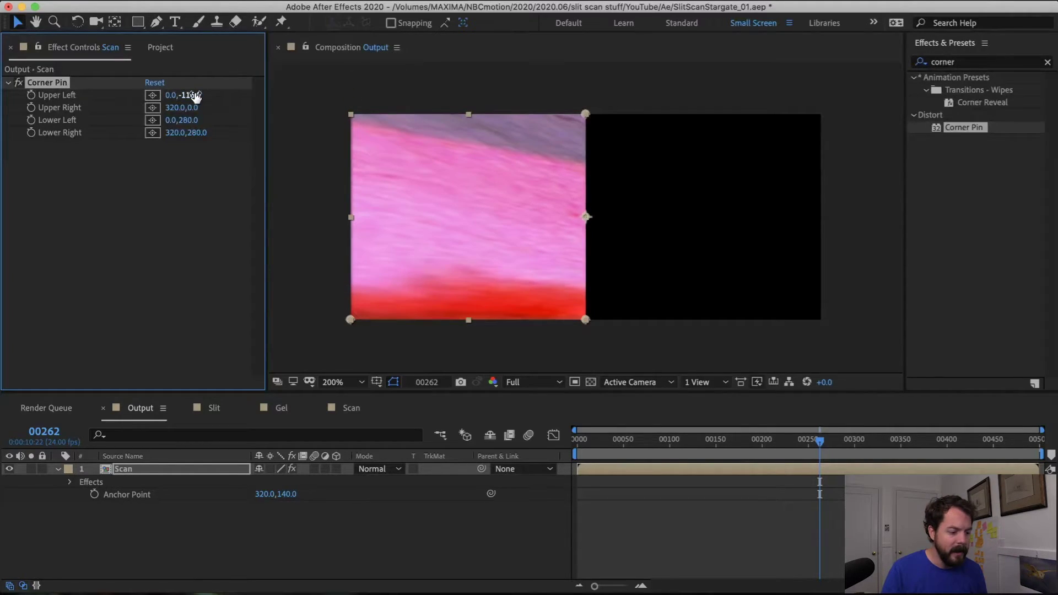
left_click(195, 97)
type("-")
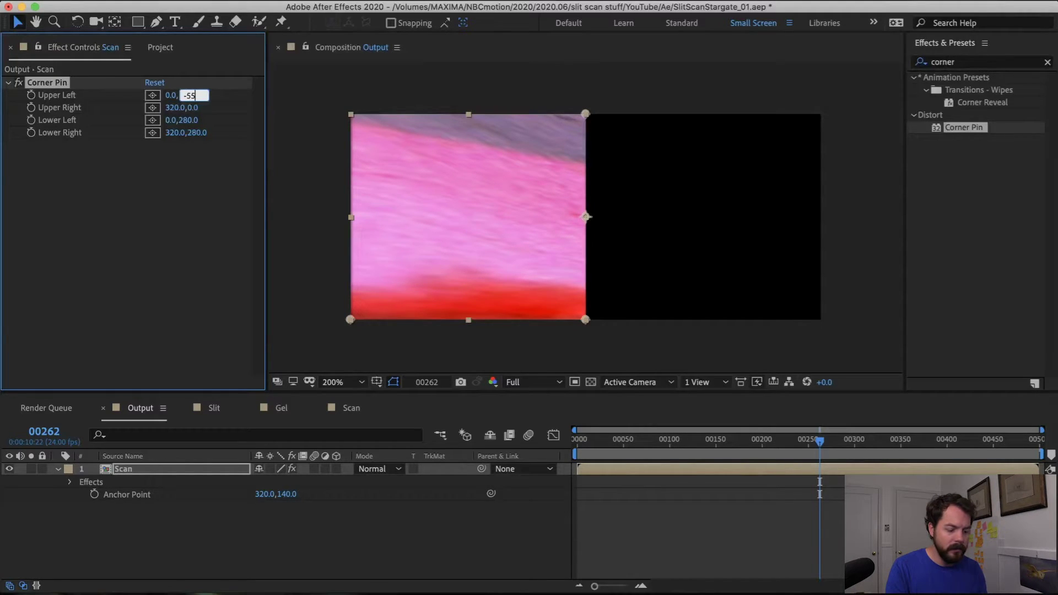
type("500")
key("Return")
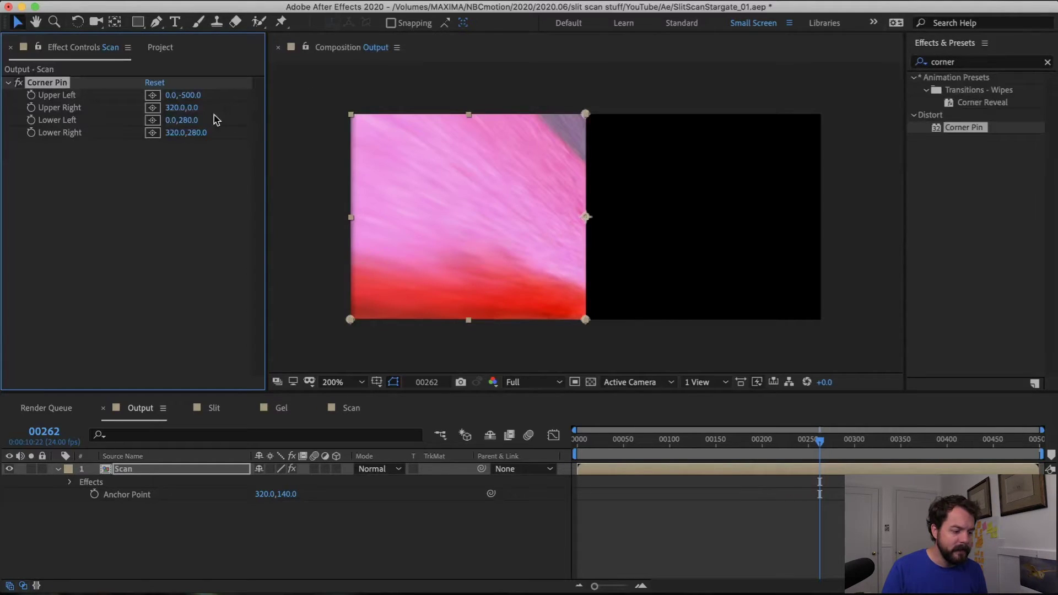
- Set the Corner Pin's lower-left Y value to 500, then add 280 to make it 780, mirroring the upper-left offset
left_click(190, 120)
type("5")
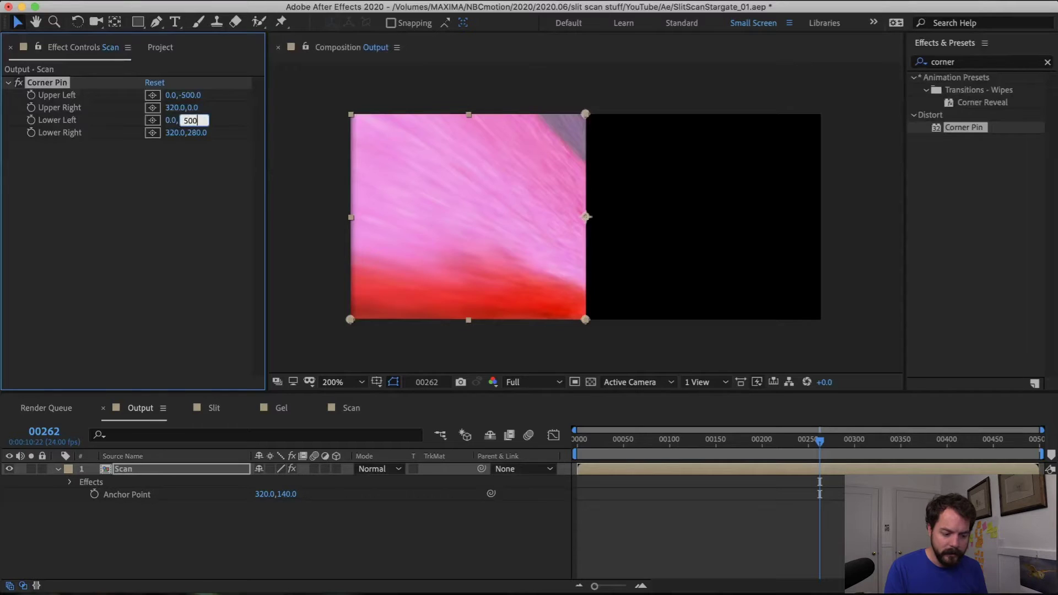
type("00")
key("Return")
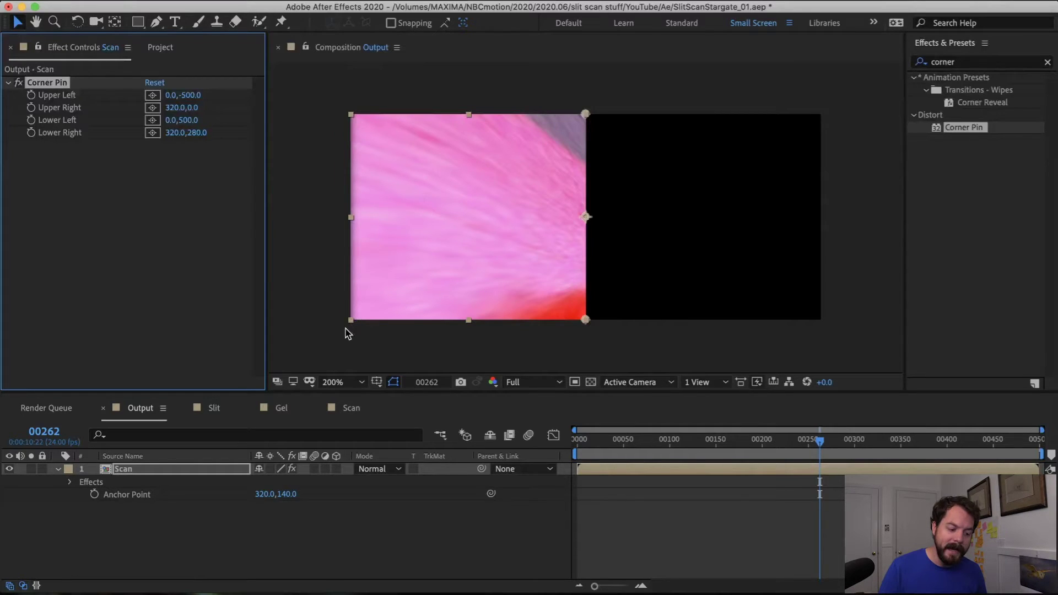
left_click(187, 120)
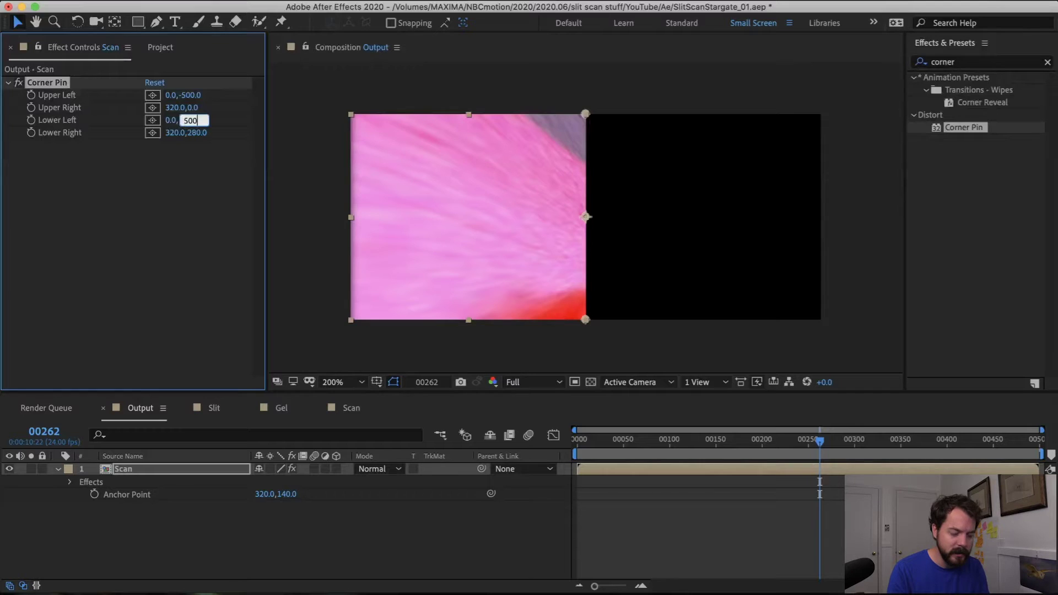
type("+280")
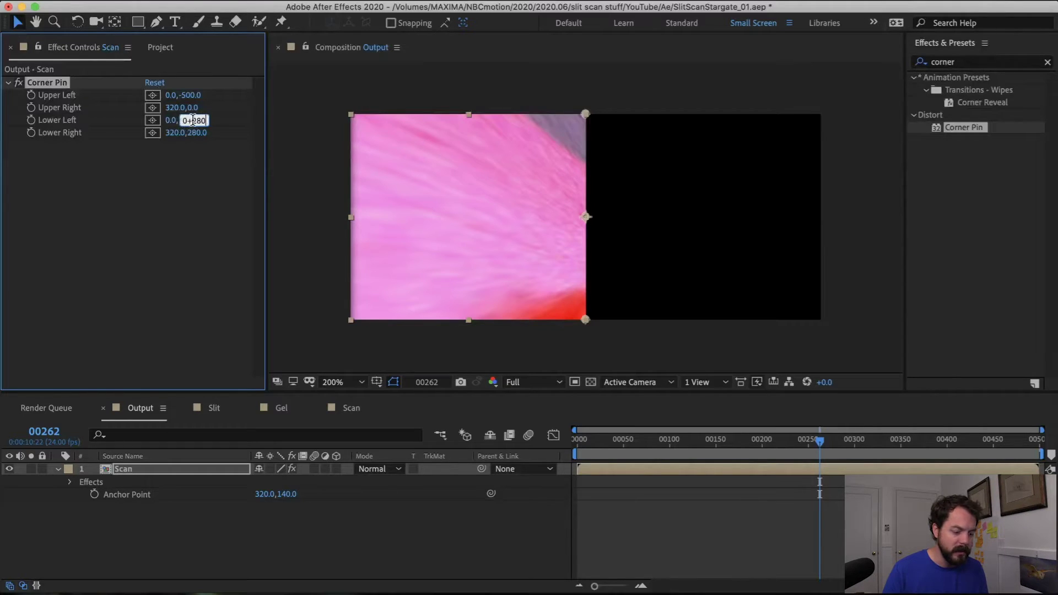
key("Return")
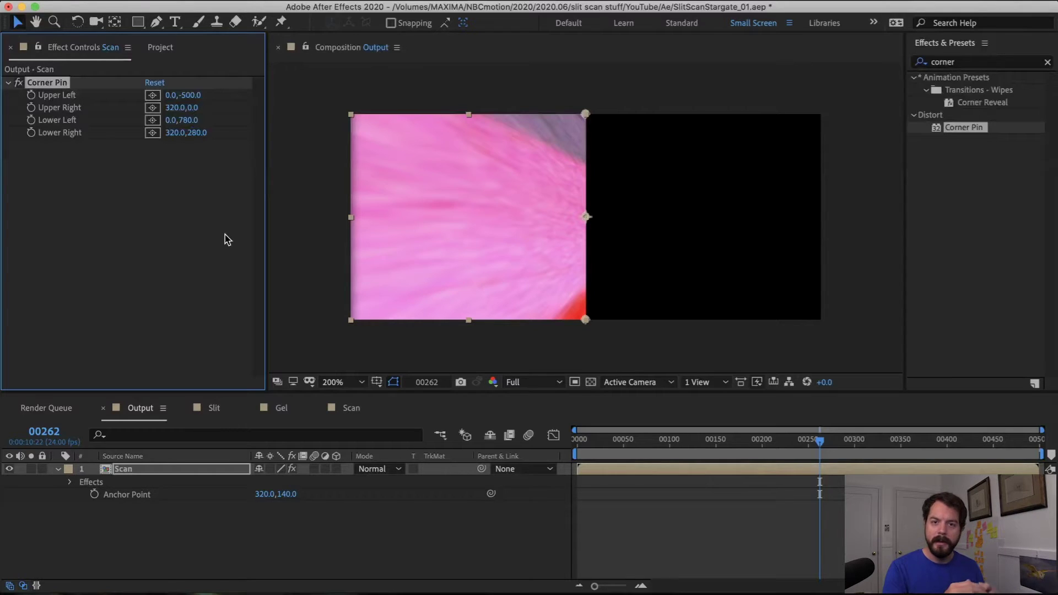
key("comma")
key("comma")
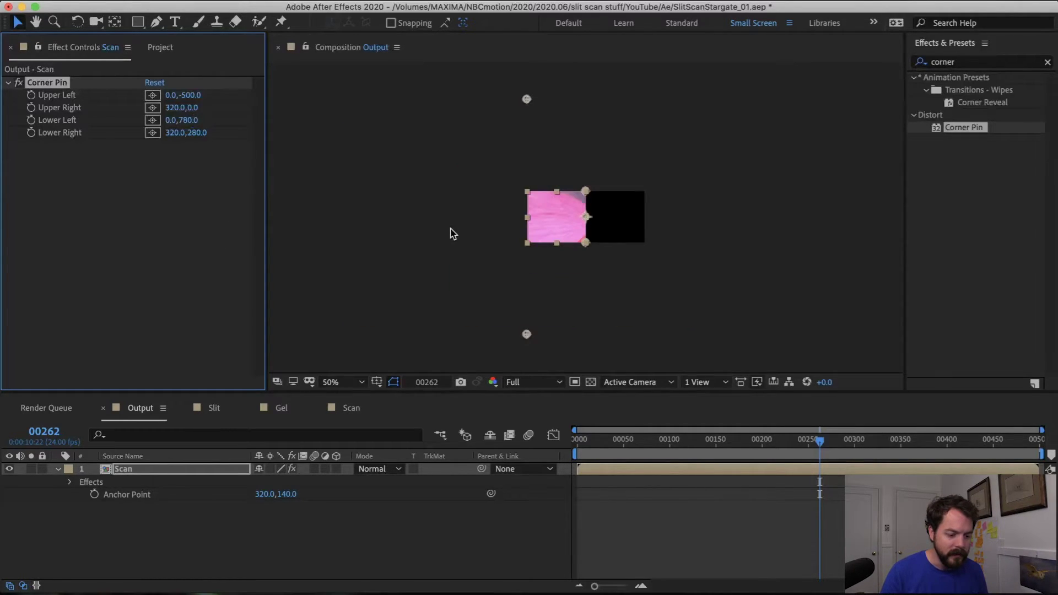
left_click_drag(450, 233, 436, 229)
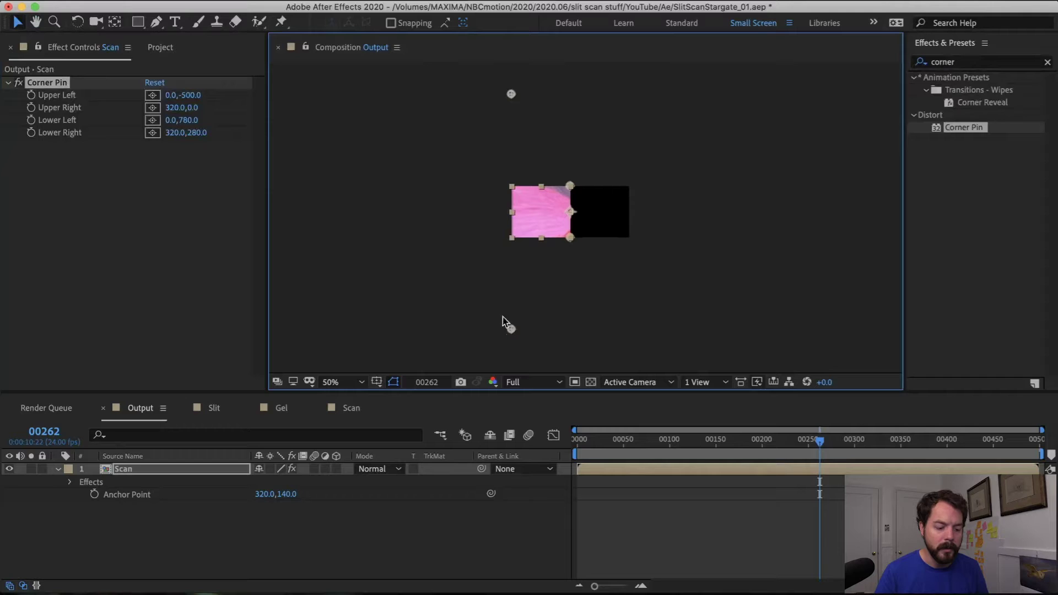
- Set the Y value of the Corner Pin's upper-left corner to -720 on the Scan layer
key("comma")
key("period")
key("period")
key("period")
key("period")
key("comma")
left_click(191, 95)
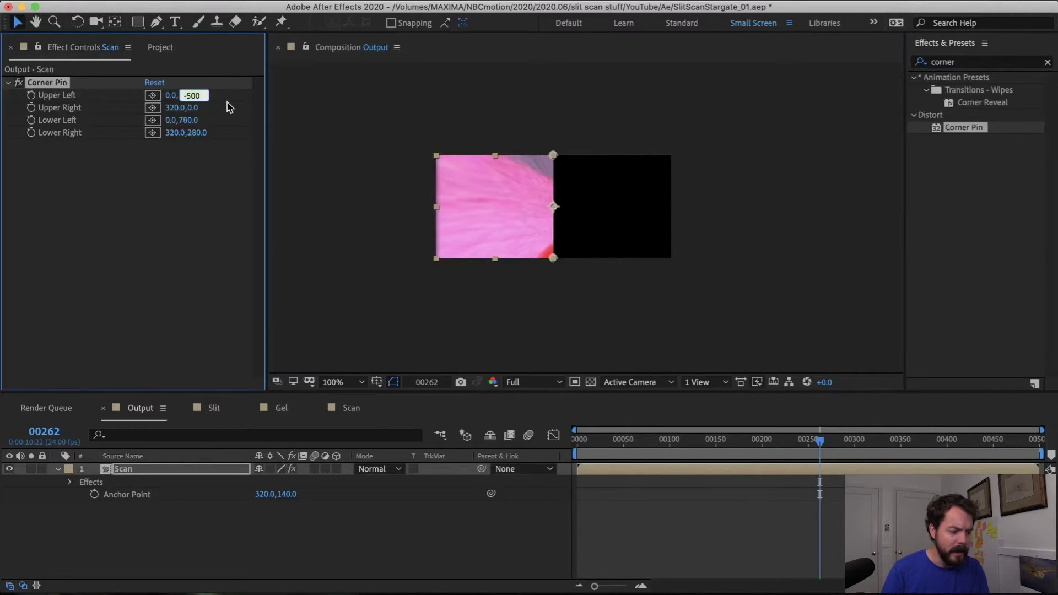
type("-7200")
key("Return")
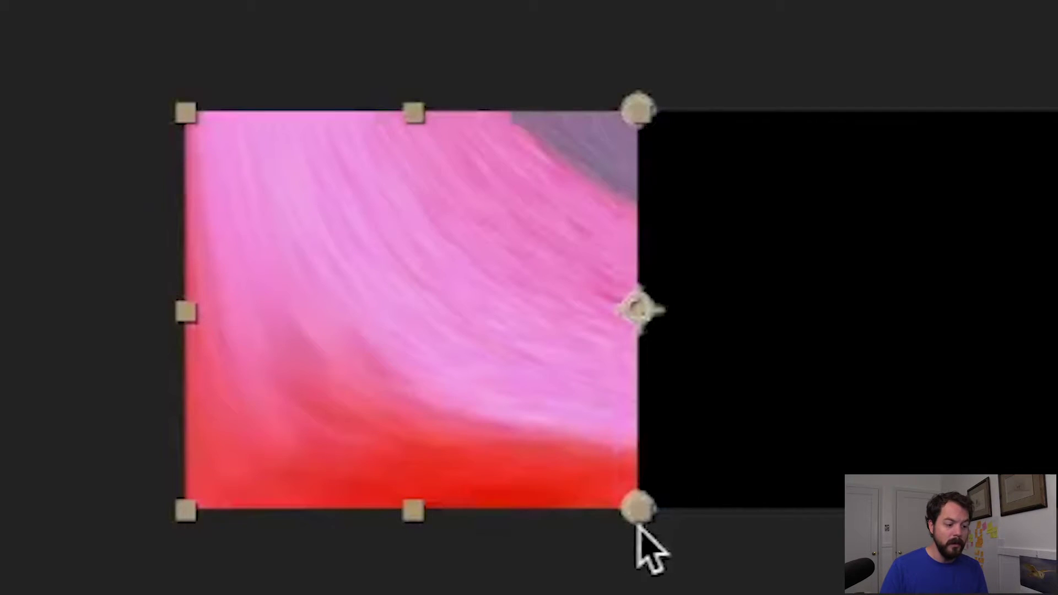
left_click(365, 153)
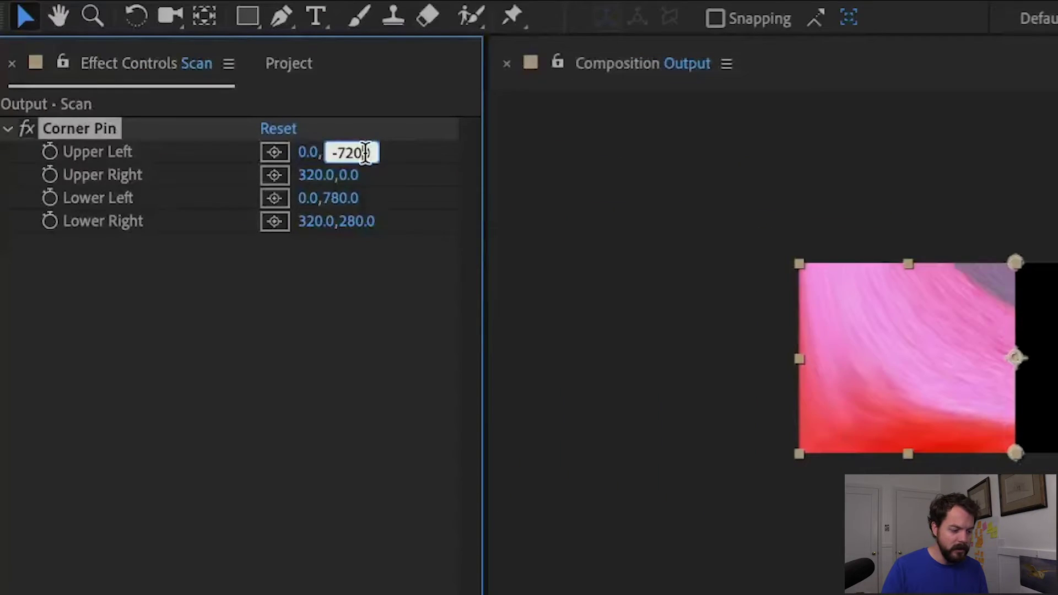
key("Return")
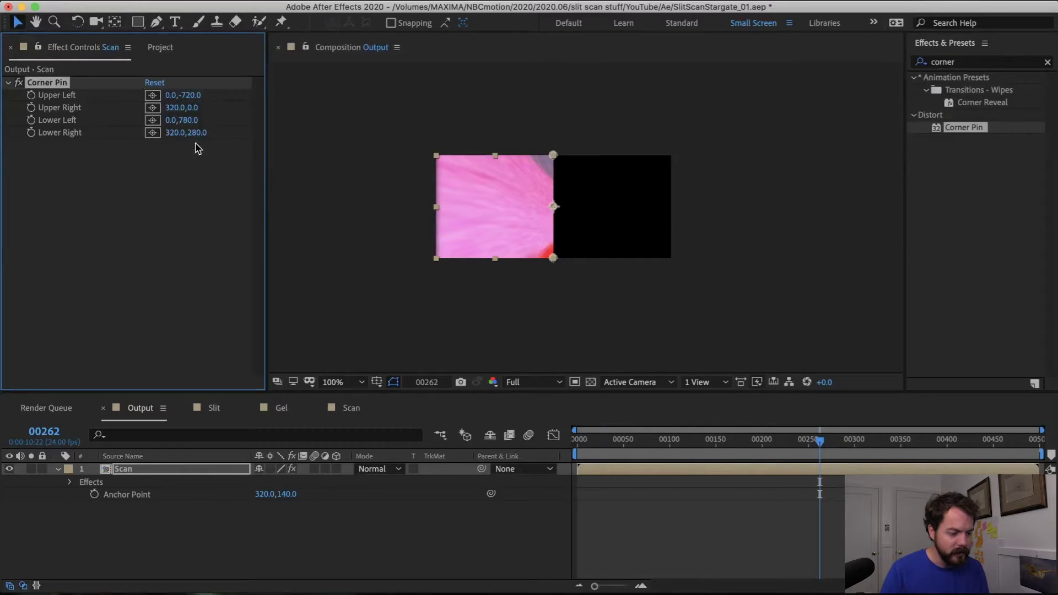
- Raise the Corner Pin's lower-left Y value to 1000 and check the stretched image up close
left_click_drag(190, 120, 251, 119)
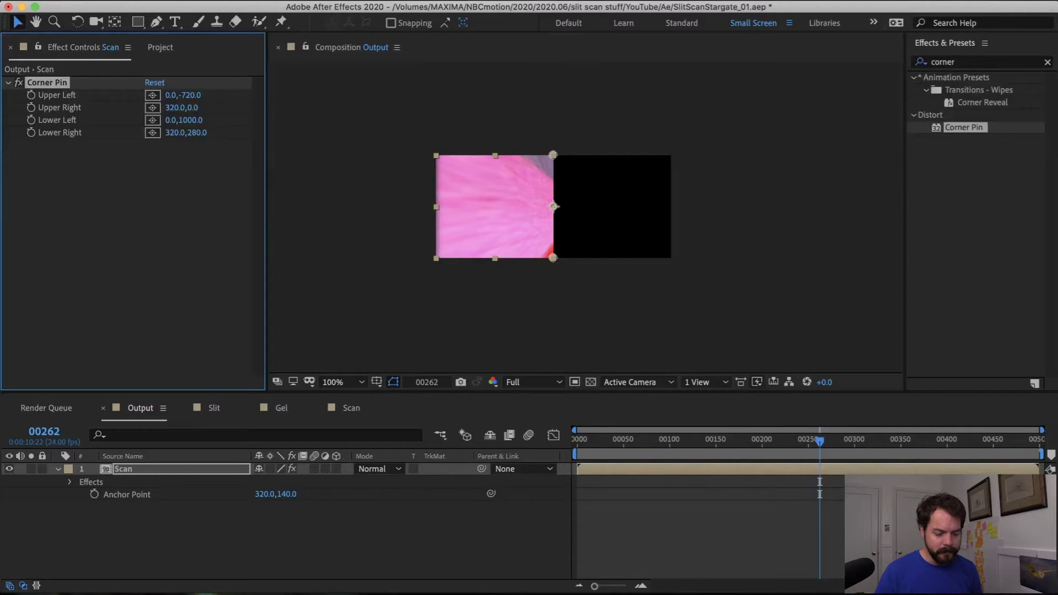
left_click(557, 239)
key("h")
key("period")
left_click_drag(566, 233, 603, 241)
key("v")
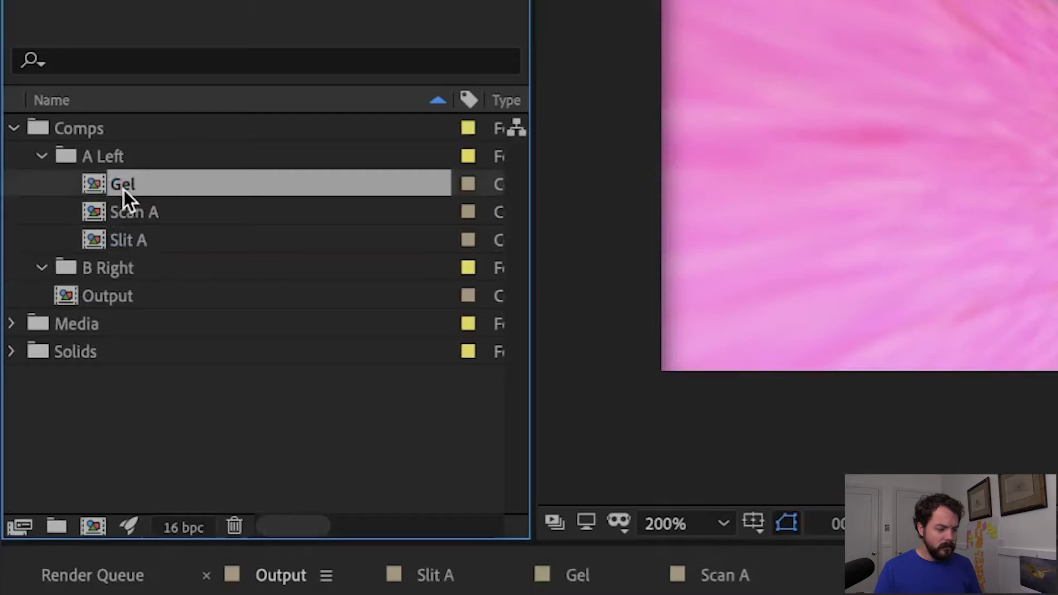
- Rename the Gel composition in the A Left folder as "Gel A"
key("Return")
key("BackSpace")
type("Gel A")
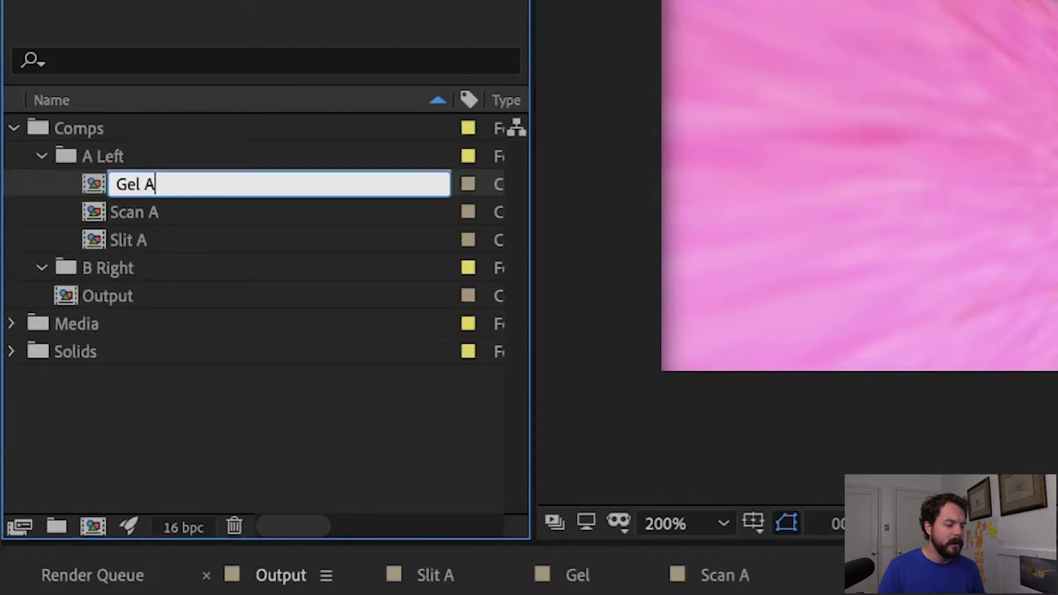
key("Return")
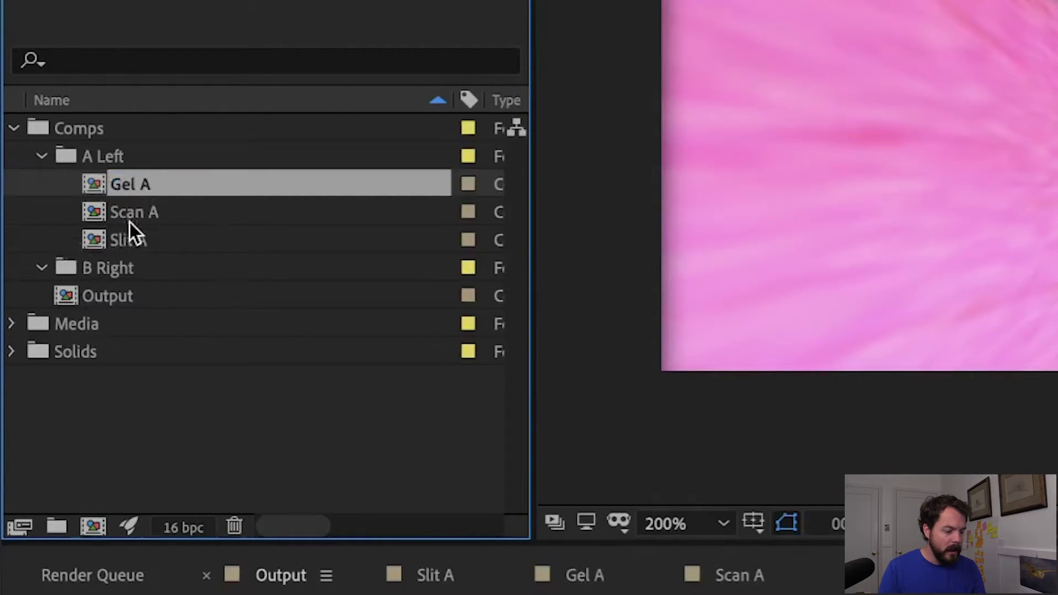
- Duplicate the Gel A, Scan A and Slit A compositions and move the copies into the B Right folder
left_click(135, 239, "shift")
key("ctrl+d")
left_click_drag(138, 266, 109, 351)
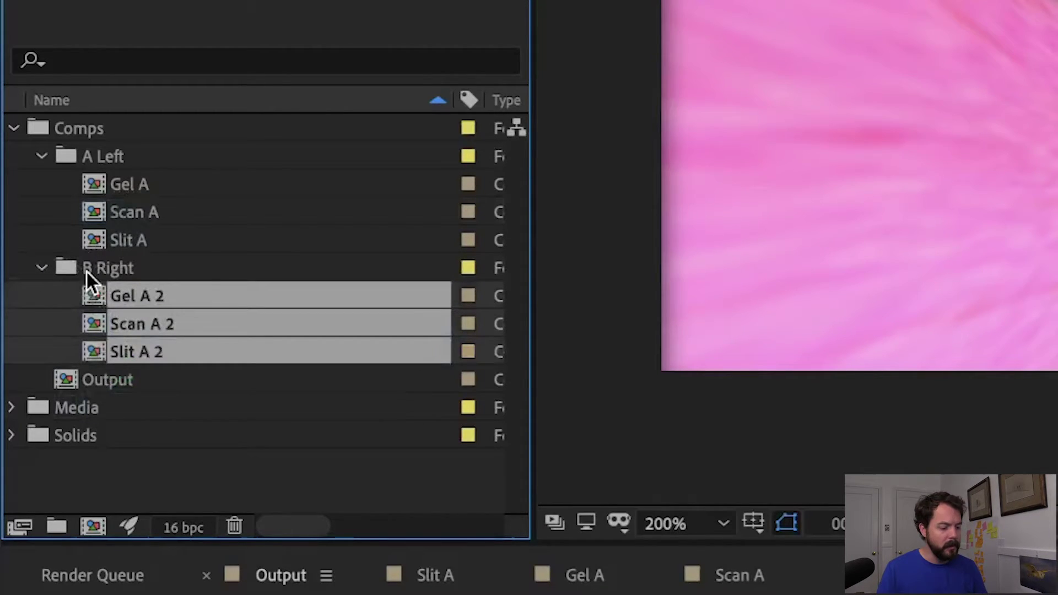
- Rename the three duplicated compositions in B Right as "Gel B", "Scan B" and "Slit B"
left_click(133, 296)
key("Return")
type("Gel B")
key("Return")
left_click(173, 319)
key("Return")
type("Scan B")
key("Return")
key("Down")
key("Return")
type("Slit B")
key("Return")
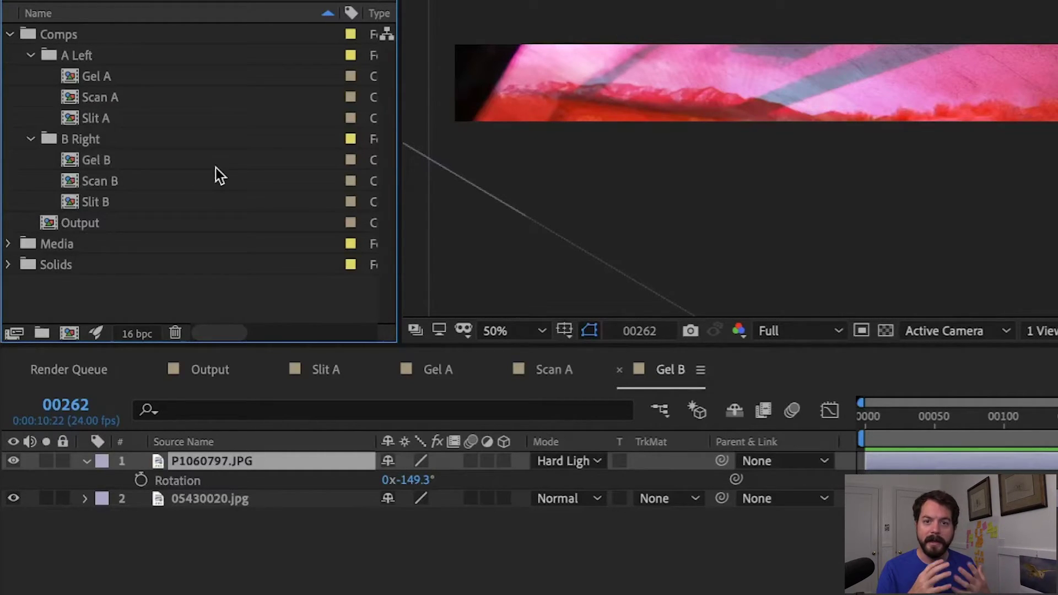
- Open the Scan B composition and replace its Slit A layer with Slit B
left_click(76, 180)
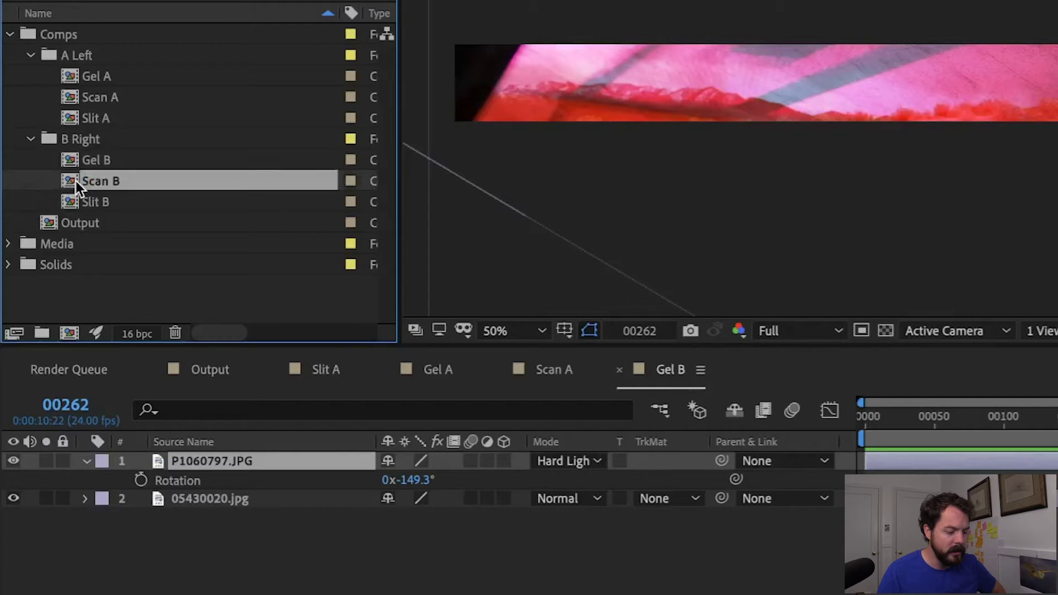
double_click(76, 181)
left_click(199, 518)
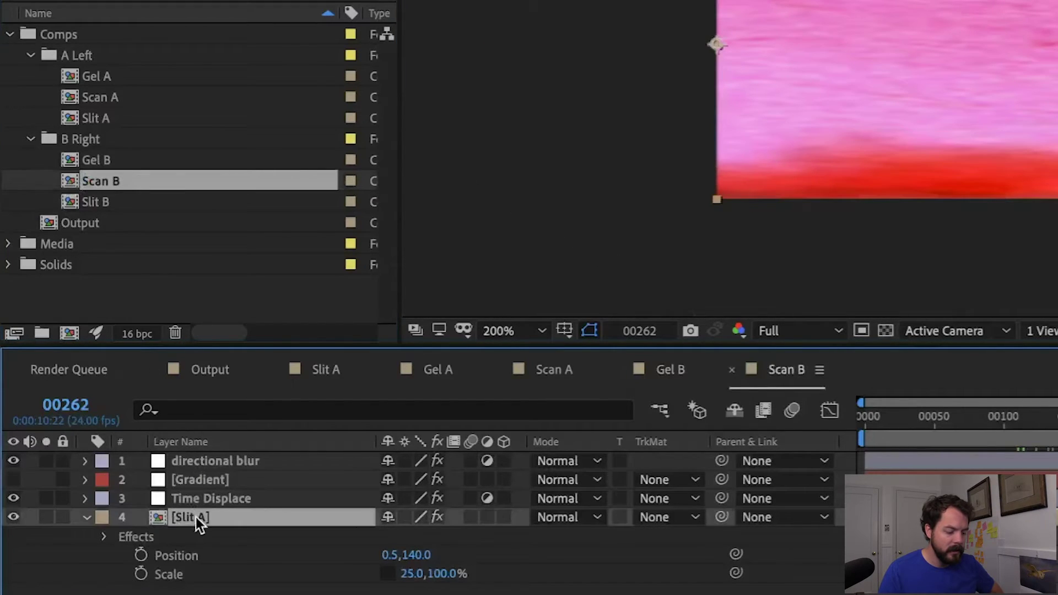
left_click(98, 203)
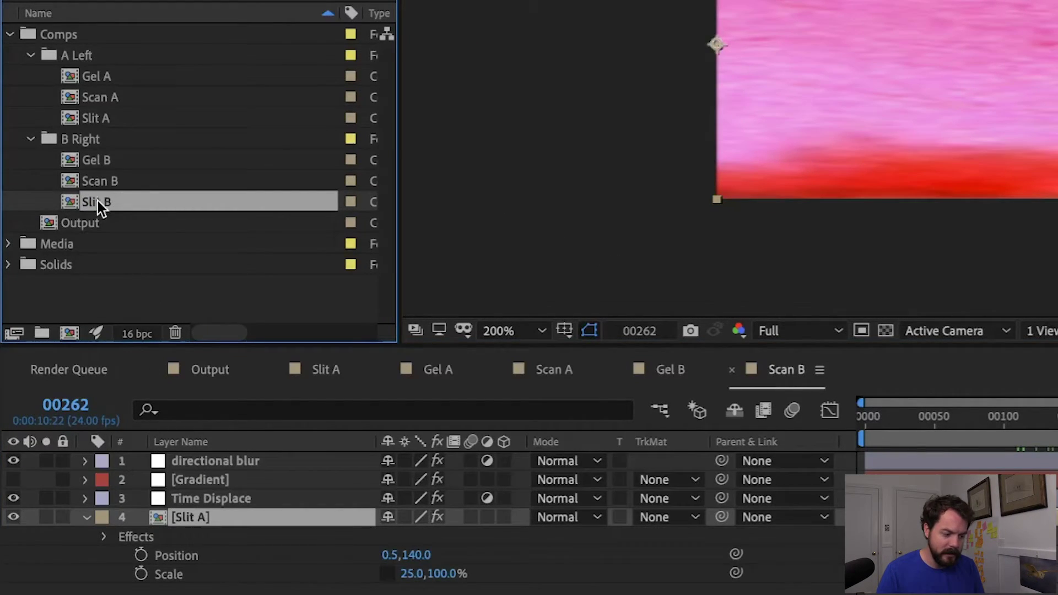
left_click_drag(98, 200, 193, 532)
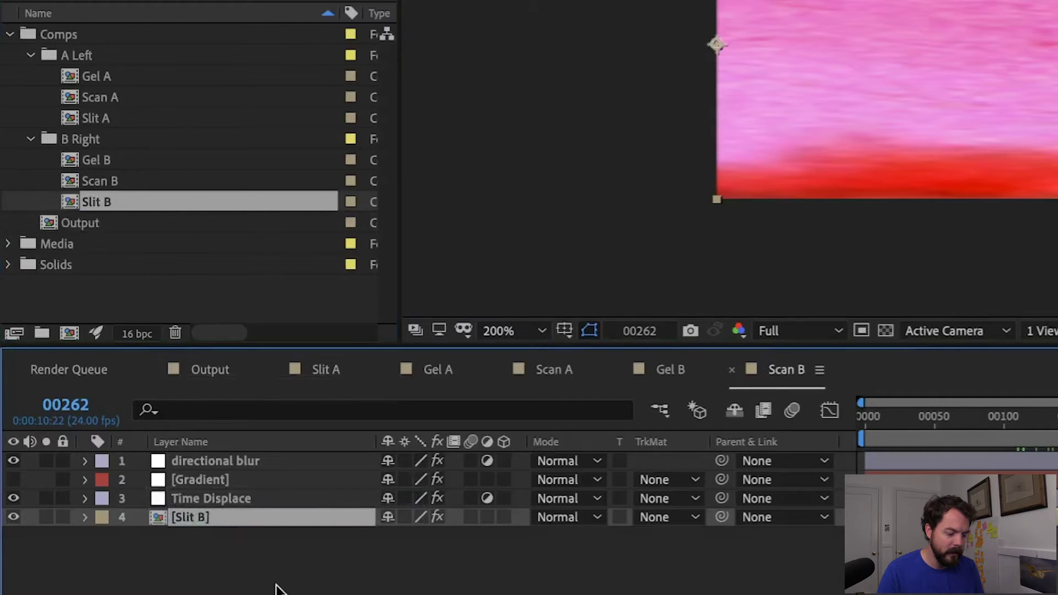
- Open the Slit B composition and replace its Gel A layer with Gel B
left_click(94, 180)
double_click(88, 201)
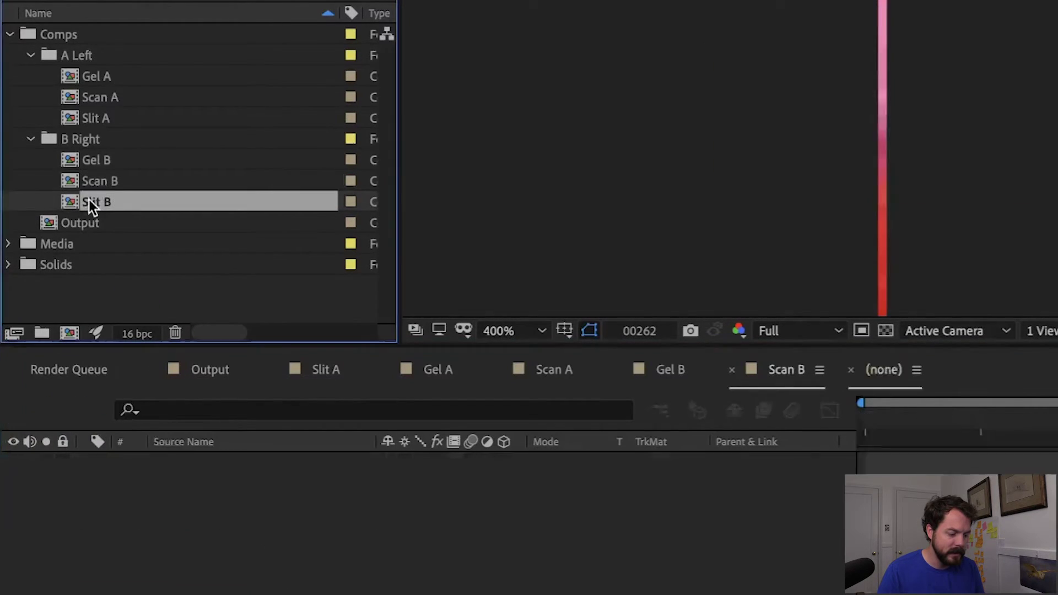
left_click(189, 480)
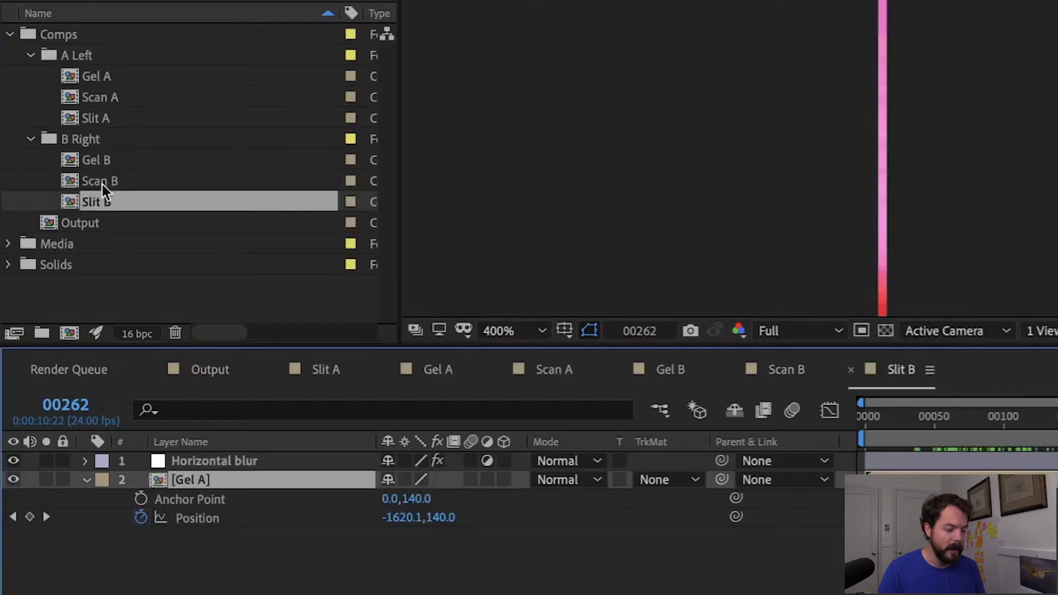
left_click(101, 165)
left_click_drag(101, 175, 193, 478)
- Duplicate the Scan A layer in the Output composition and replace the copy's source with Scan B
double_click(57, 223)
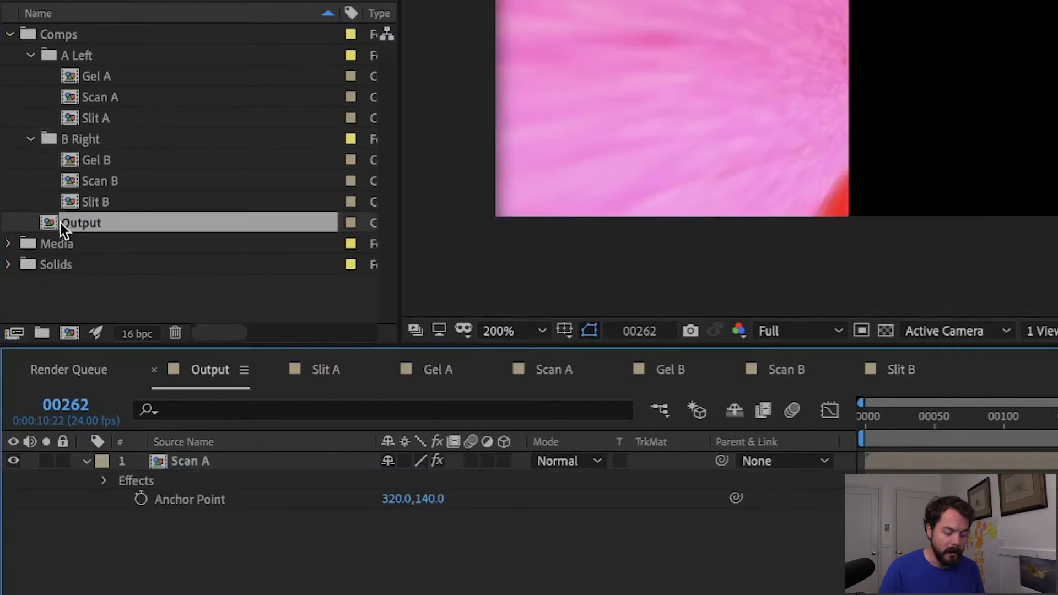
key("super+d")
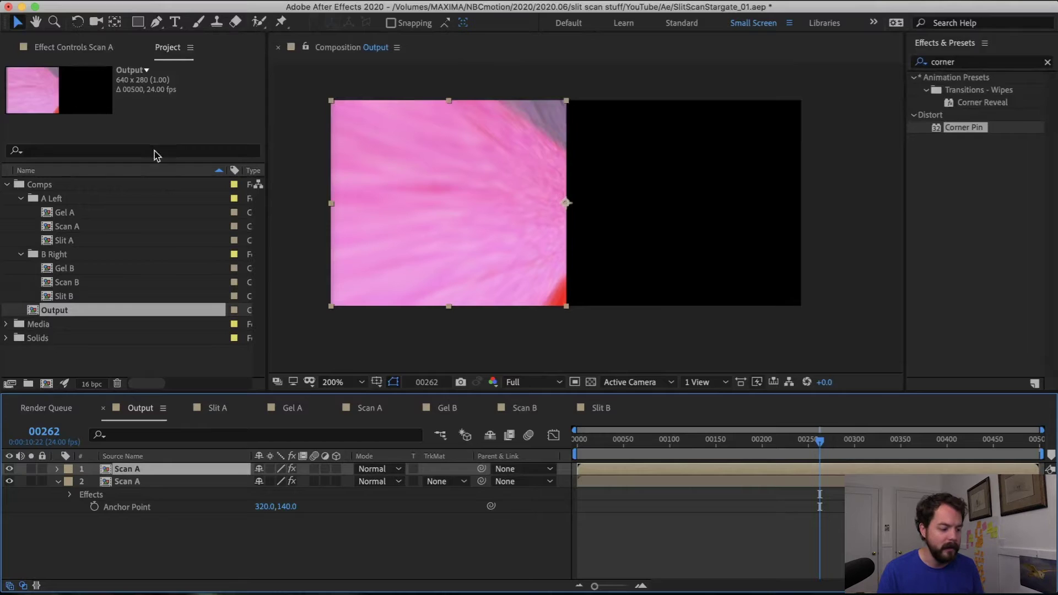
left_click(71, 286)
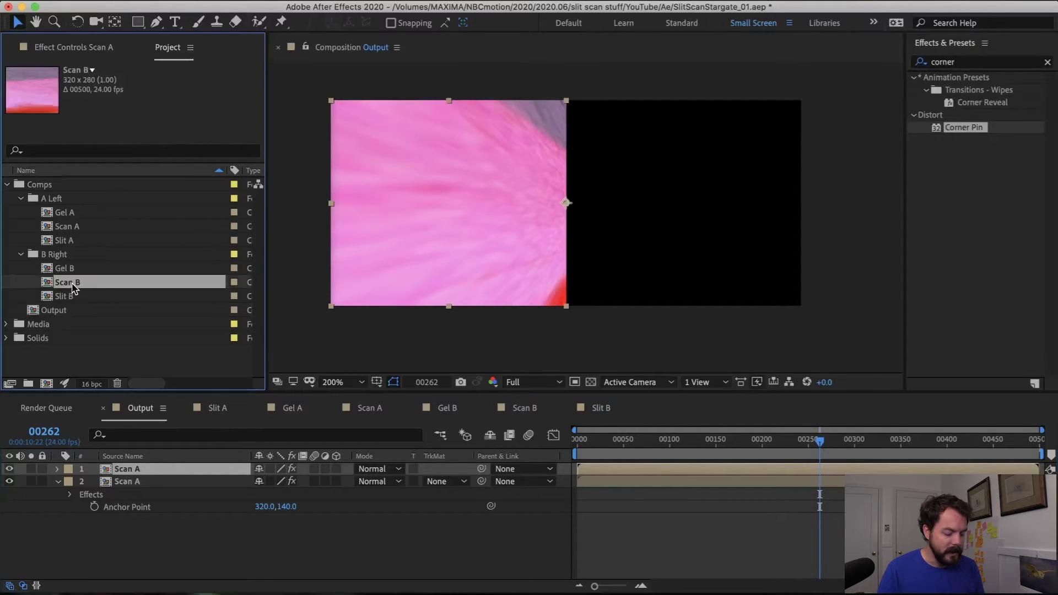
left_click_drag(72, 286, 142, 472)
- Mirror the Scan B layer horizontally by unlinking its scale and setting the X scale to -100%
key("s")
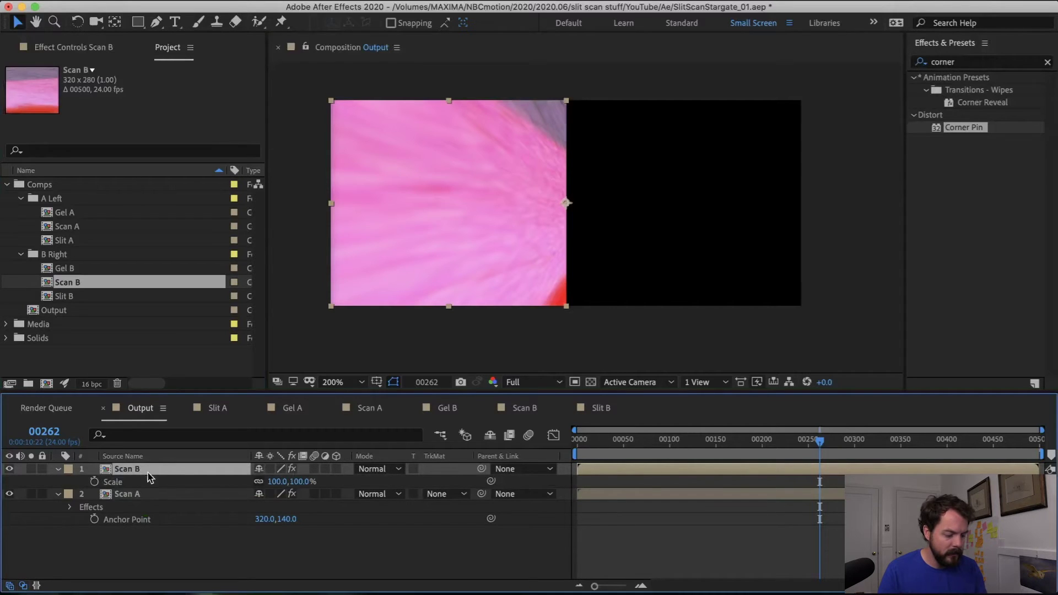
left_click(278, 482)
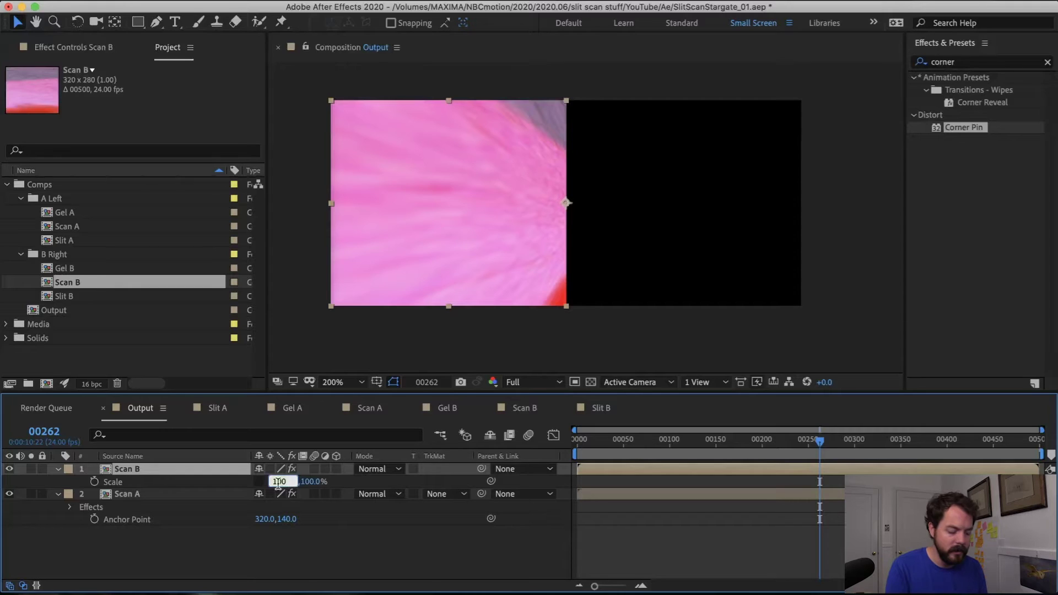
key("Return")
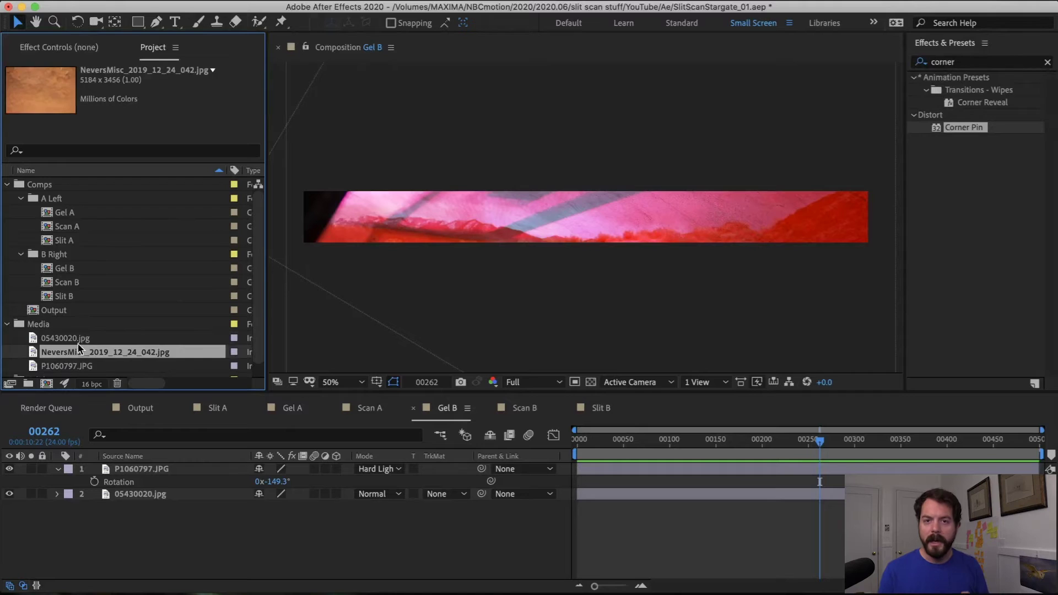
- Place NeversMisc_2019_12_24_042.jpg between the two image layers in Gel B, then return to the Output composition
left_click(77, 340)
left_click(81, 353)
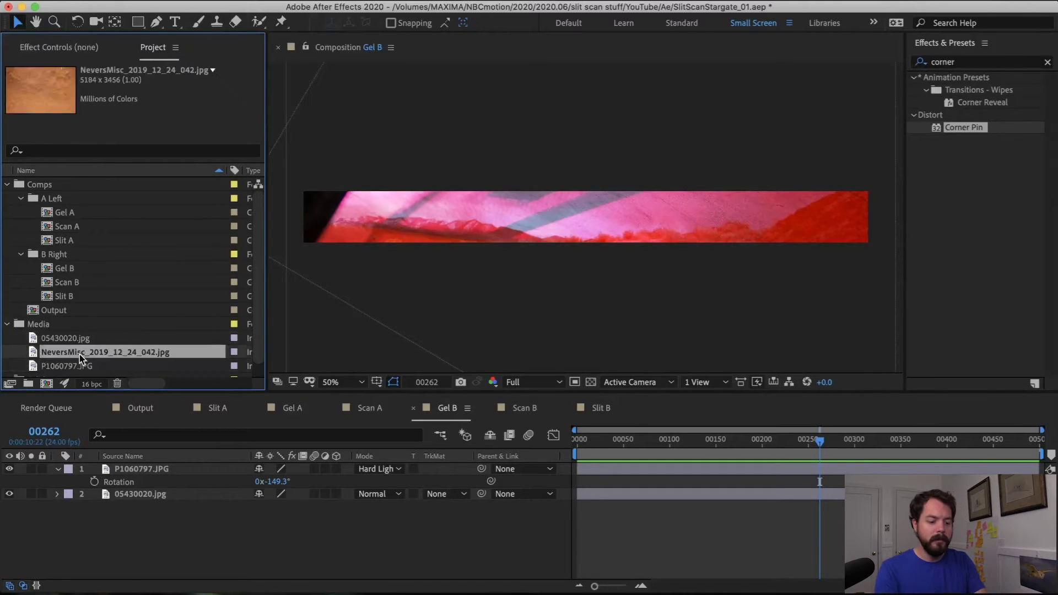
left_click_drag(80, 355, 138, 488)
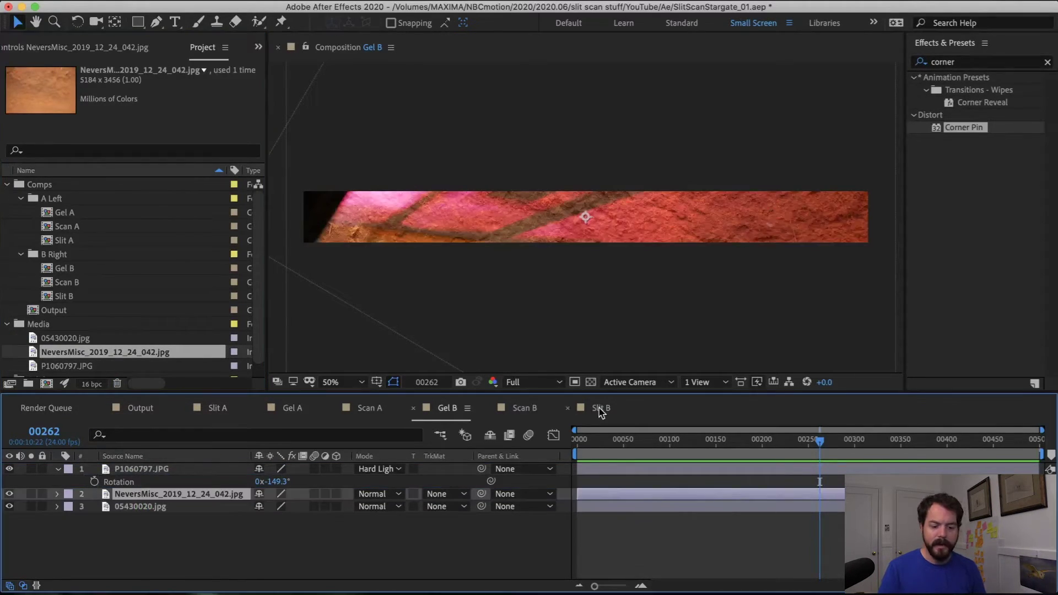
left_click(145, 410)
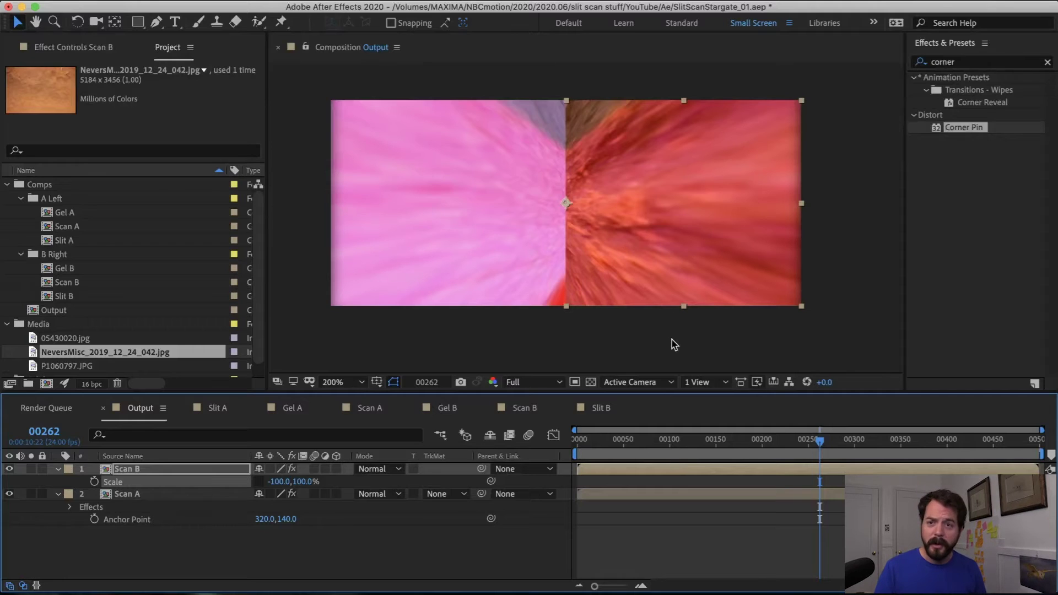
- Add an adjustment layer above the scans in Output and apply the Glow effect to it
left_click(400, 528)
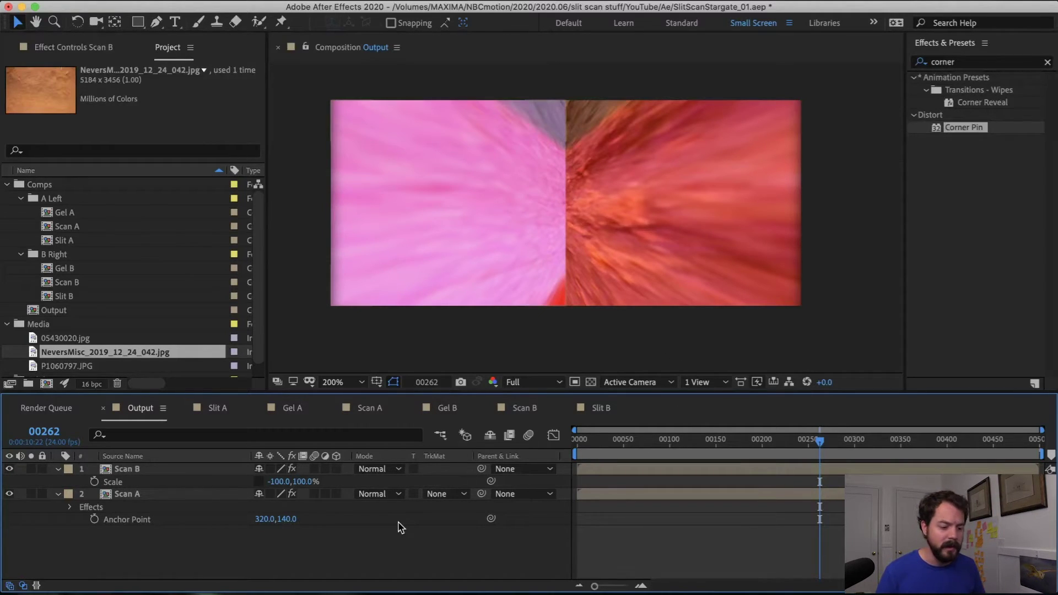
key("super+alt+y")
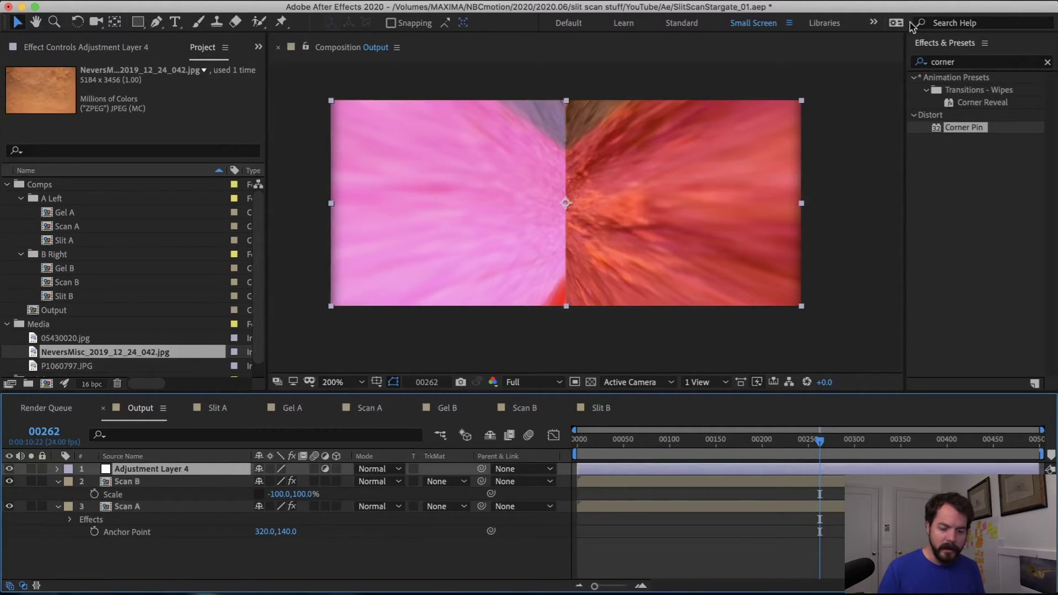
left_click(964, 60)
type("glow")
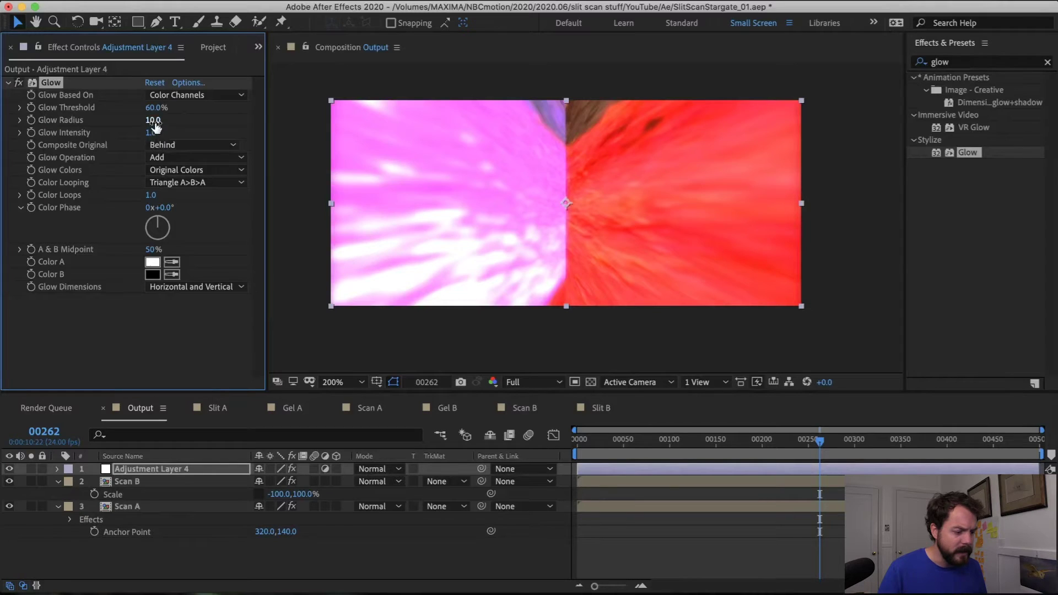
- Set the Glow Radius to 52 and Glow Intensity to 0.5, and rename the adjustment layer as "Glow"
mouse_move(154, 121)
left_mouse_down()
mouse_move(177, 121)
mouse_move(142, 134)
left_mouse_up()
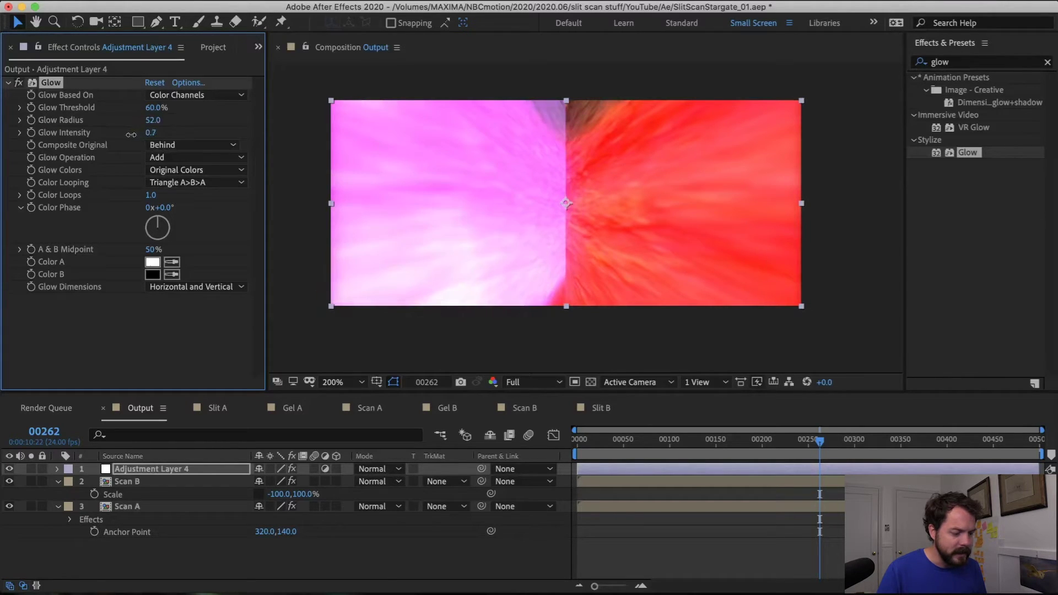
left_click(219, 364)
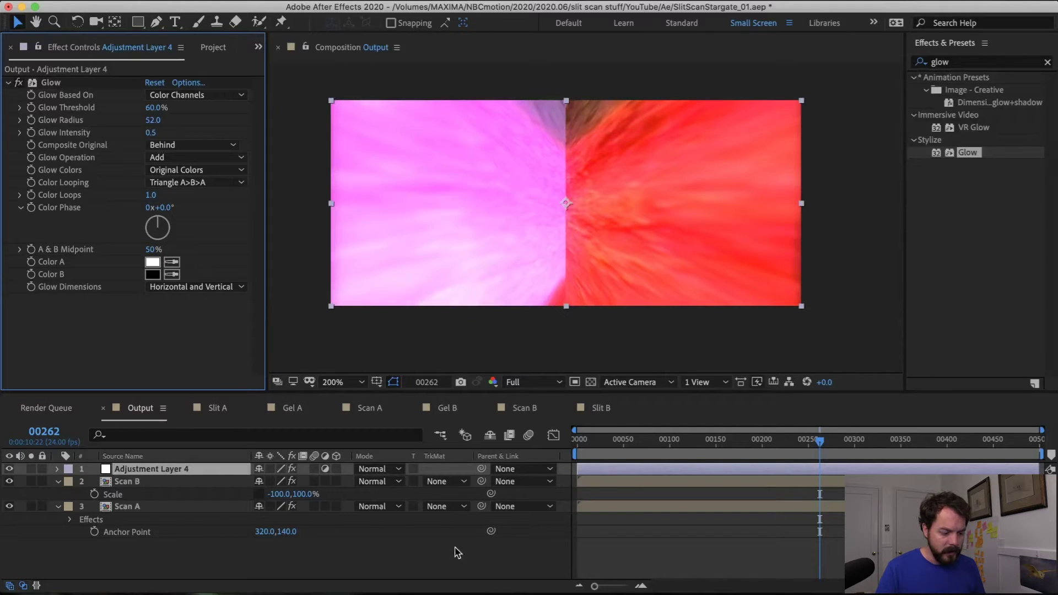
left_click(194, 466)
key("Return")
type("Glow")
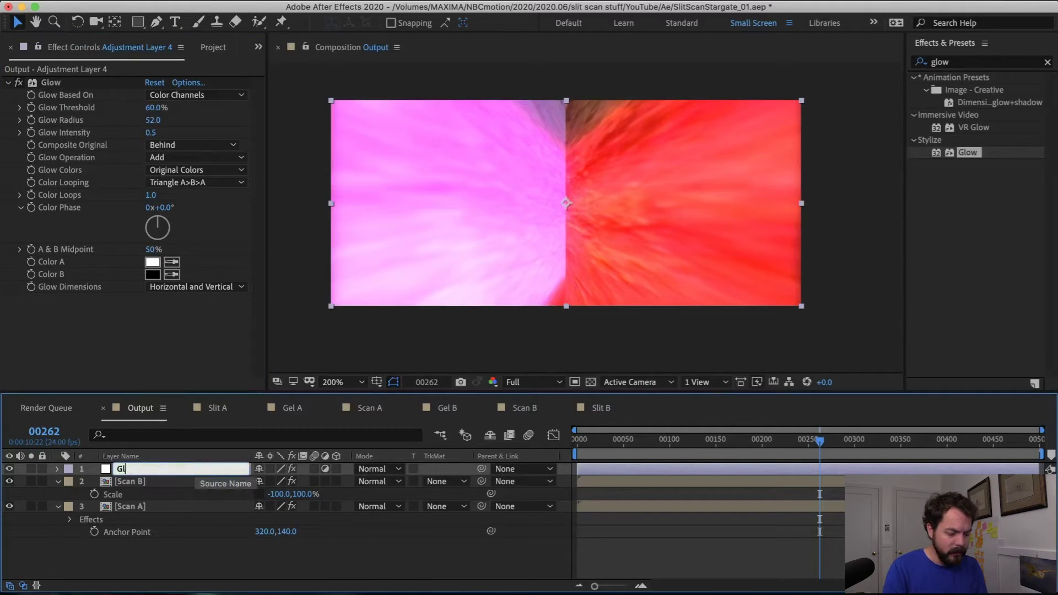
key("Return")
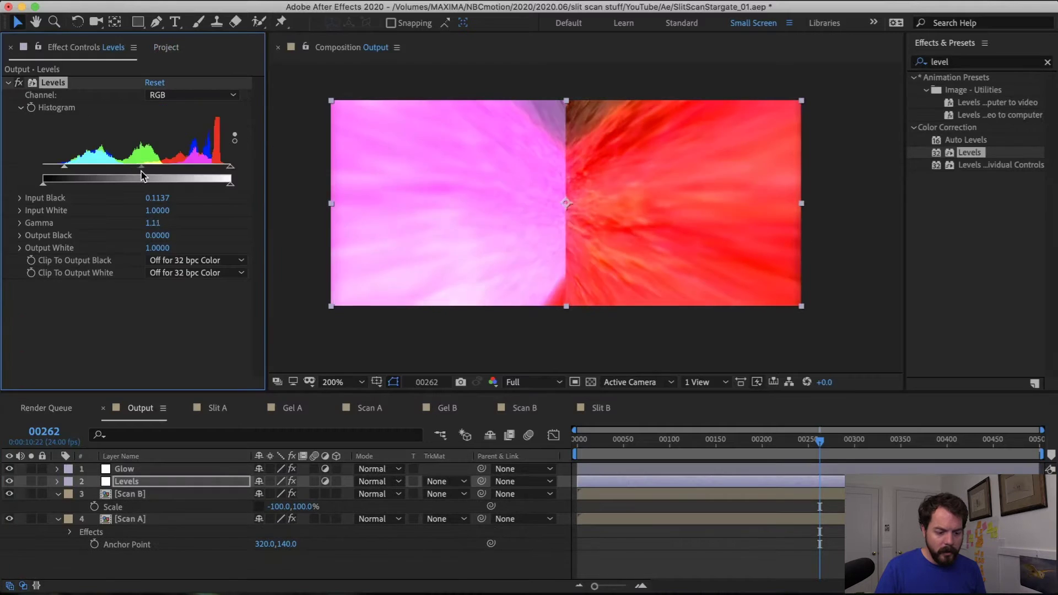
- Adjust the input black, input white and gamma on the Levels adjustment layer for stronger contrast, and preview the animation
left_click_drag(144, 166, 150, 167)
left_click_drag(65, 175, 93, 175)
left_click_drag(230, 173, 227, 172)
mouse_move(162, 167)
left_mouse_down()
mouse_move(137, 172)
mouse_move(149, 173)
left_mouse_up()
left_click(882, 468)
key("space")
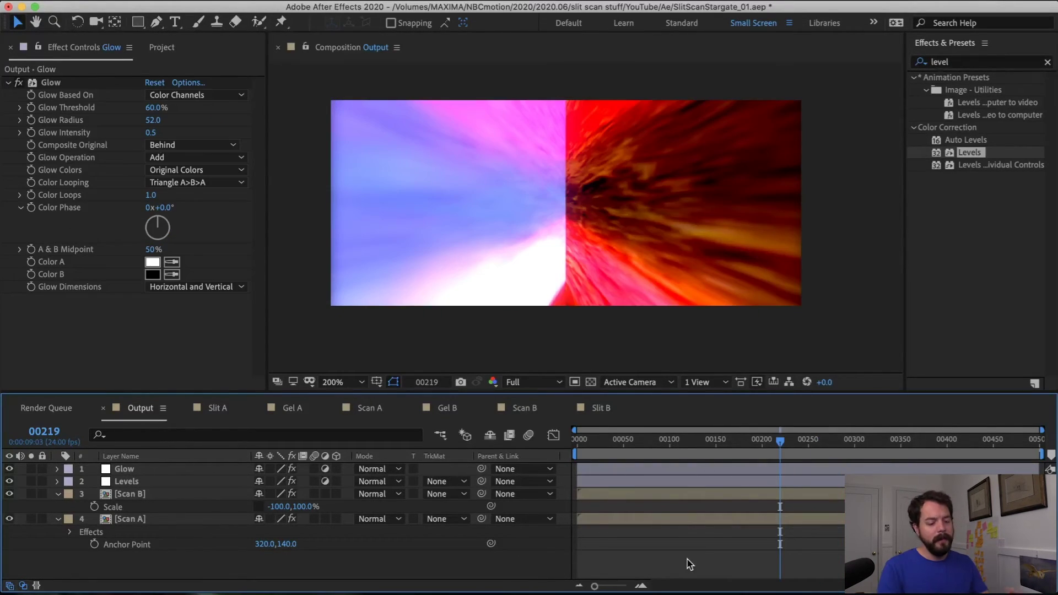
left_click(760, 453)
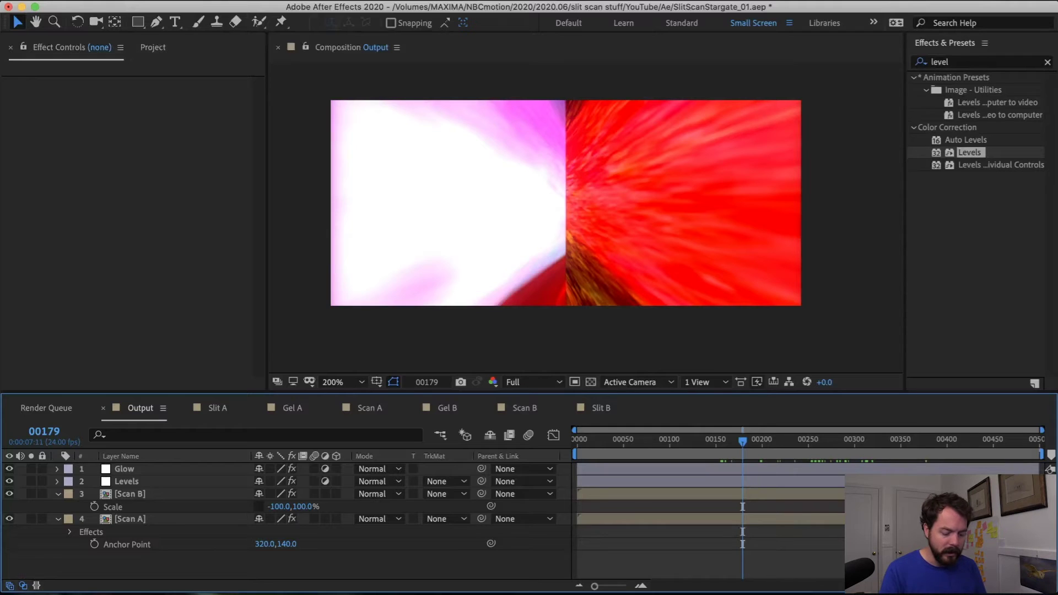
- Add a new adjustment layer at the top of Output and name it "Optics Compensation"
key("super+alt+y")
key("Return")
type("Optics Compensation")
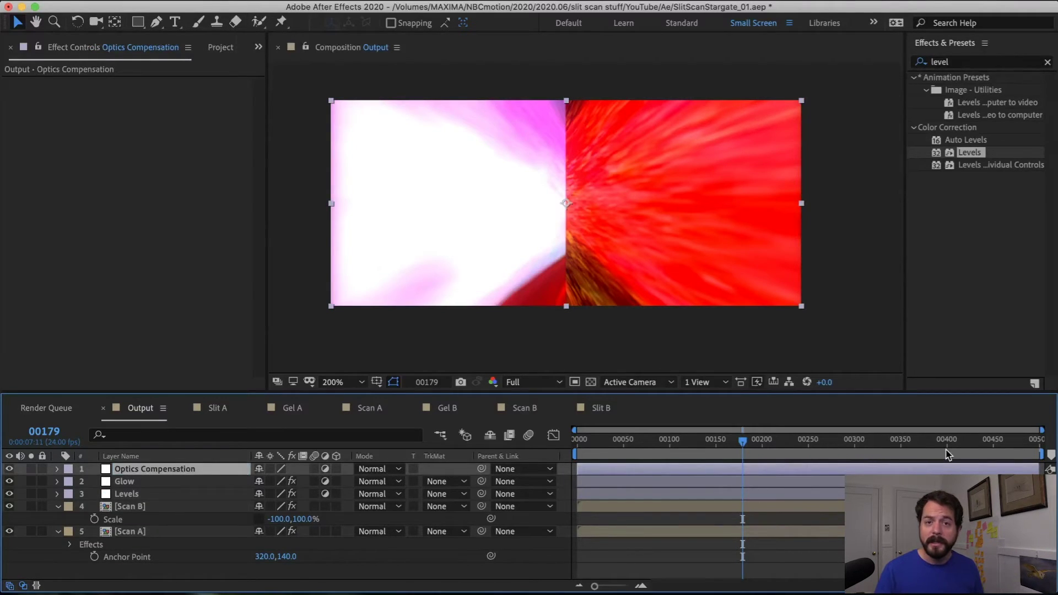
- Find the Optics Compensation effect and apply it to the Optics Compensation adjustment layer
left_click(1047, 62)
type("optics")
left_click_drag(983, 90, 97, 74)
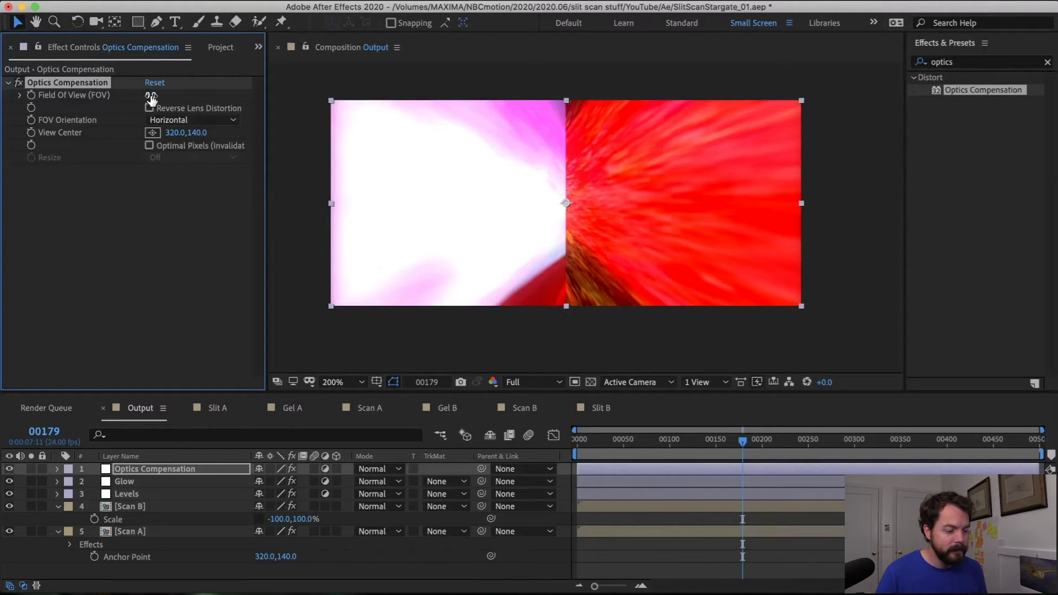
- Set the Field Of View to 76 with Reverse Lens Distortion on, and compare the image with the effect off and on
left_click_drag(151, 95, 748, 134)
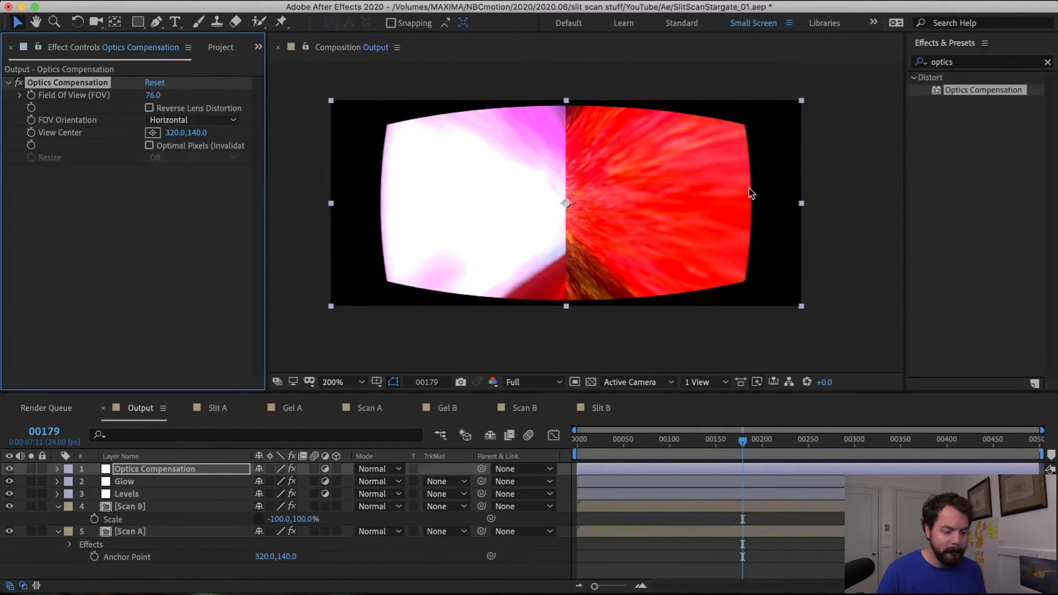
left_click(150, 108)
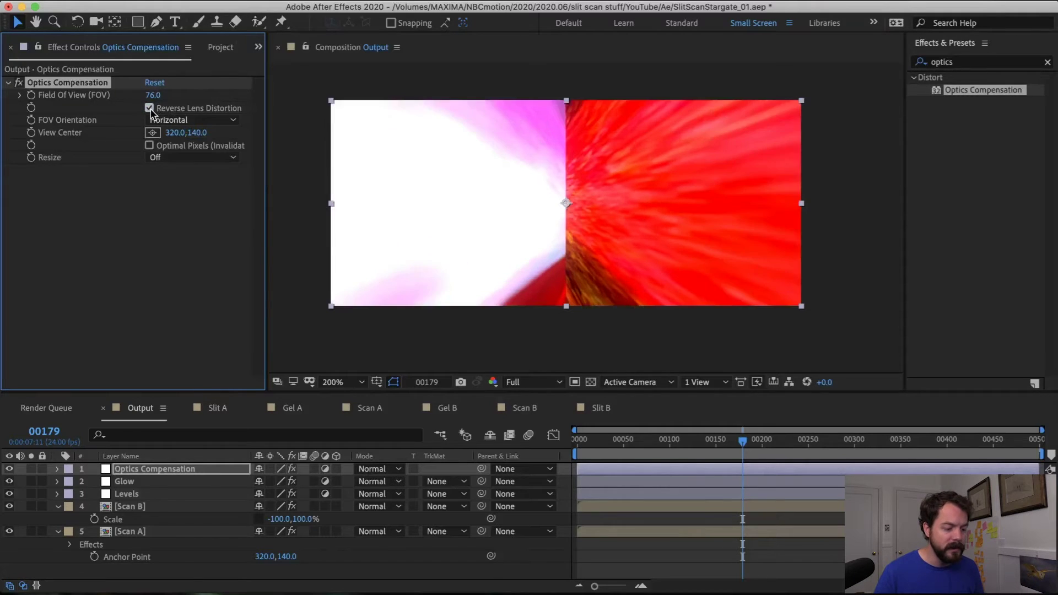
left_click(19, 83)
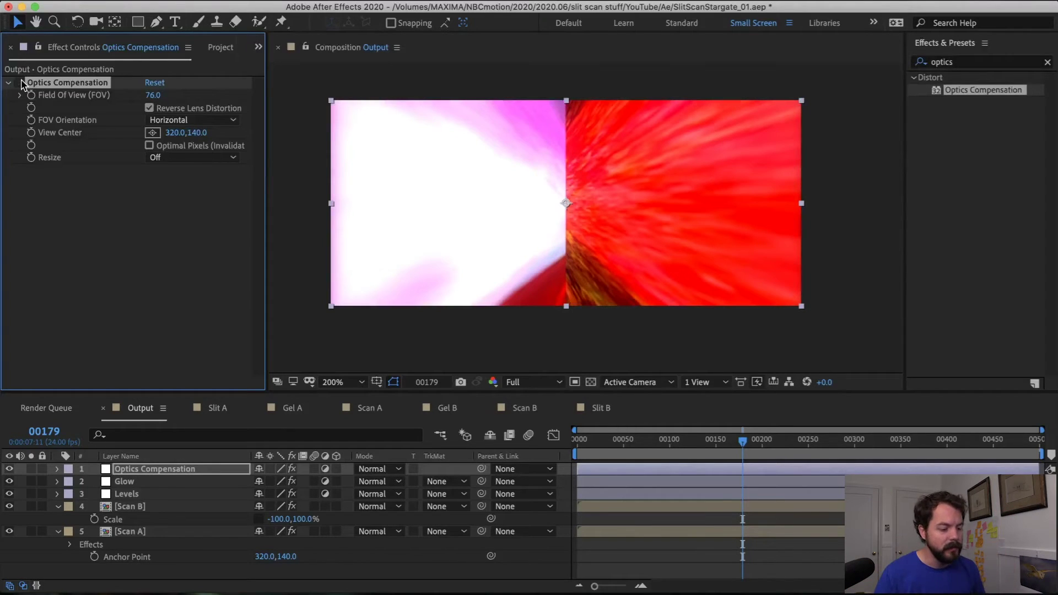
left_click(20, 83)
left_click(67, 208)
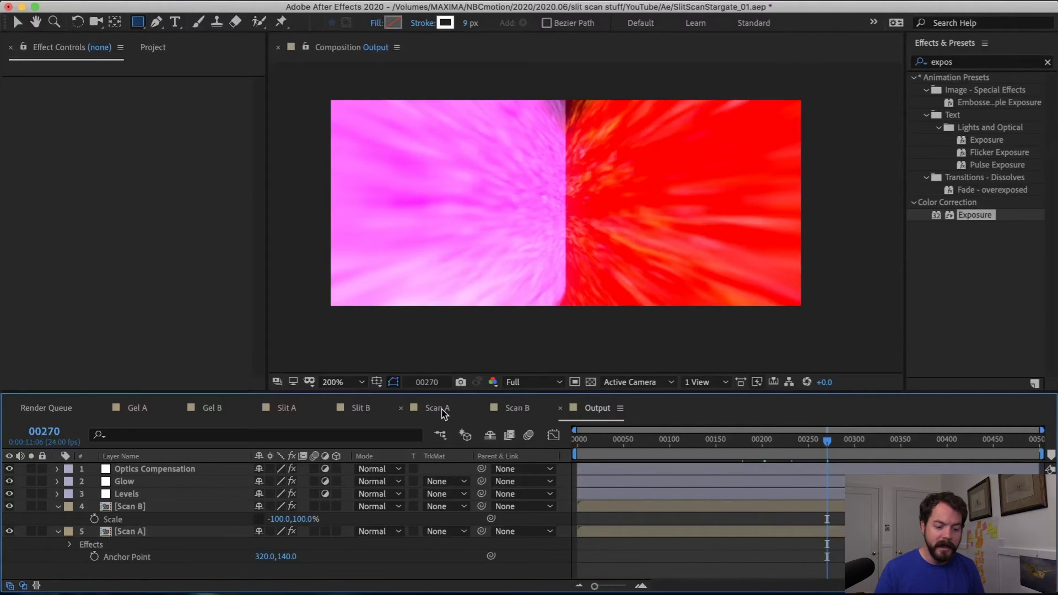
- In Scan A, make the Exposure Darken layer visible and set its Exposure to -15
left_click(437, 408)
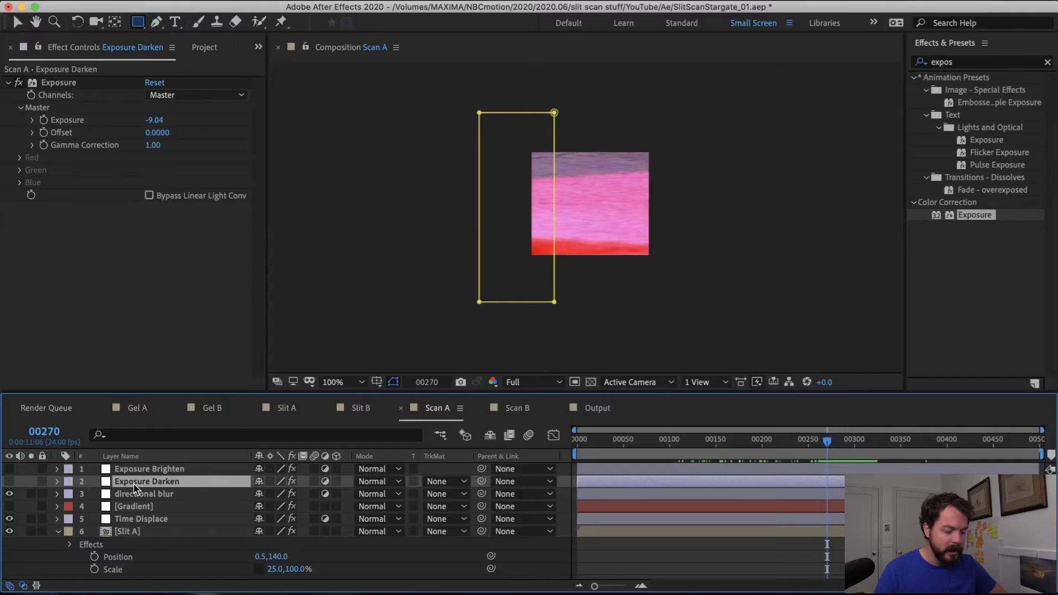
left_click(9, 481)
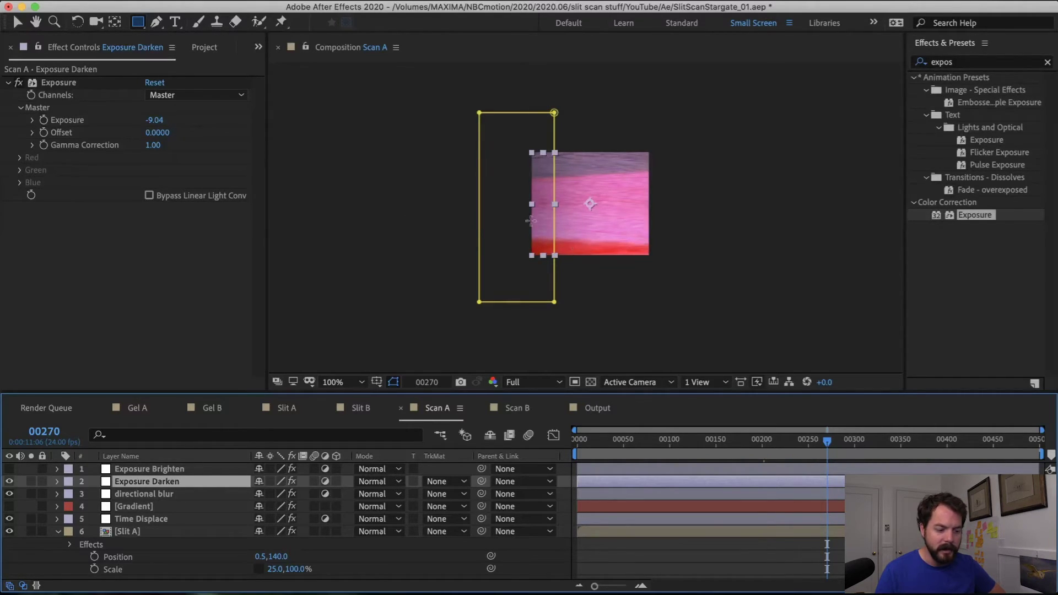
left_click(66, 93)
left_click_drag(155, 120, 5, 118)
left_click(156, 120)
type("-15")
key("Return")
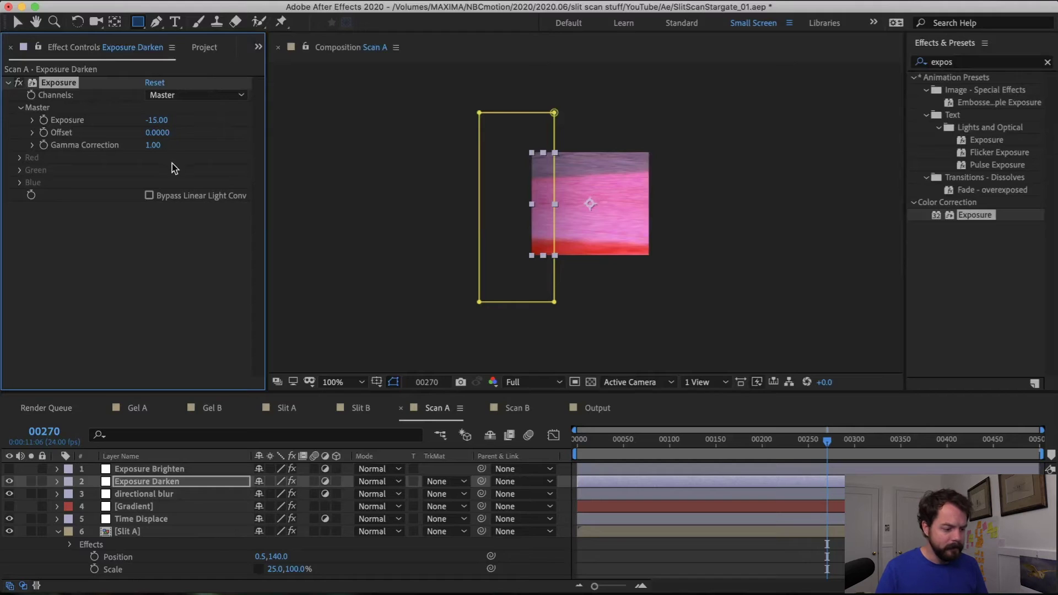
- In Scan B, make the Exposure Darken and Exposure Brighten layers visible, and return to the Output composition
key("shift+period")
left_click(10, 481)
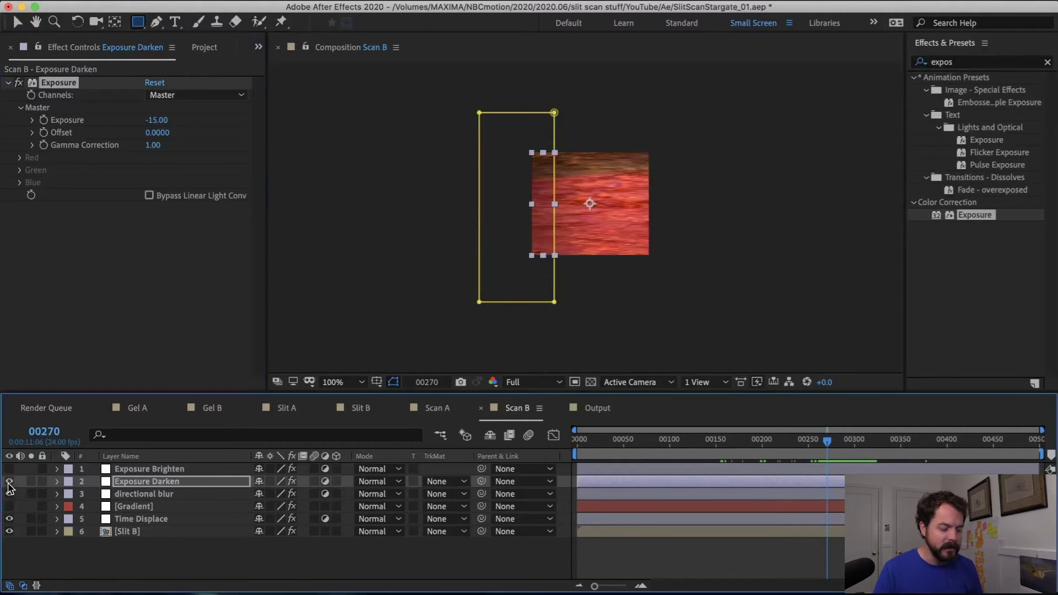
left_click(9, 469)
left_click(150, 471)
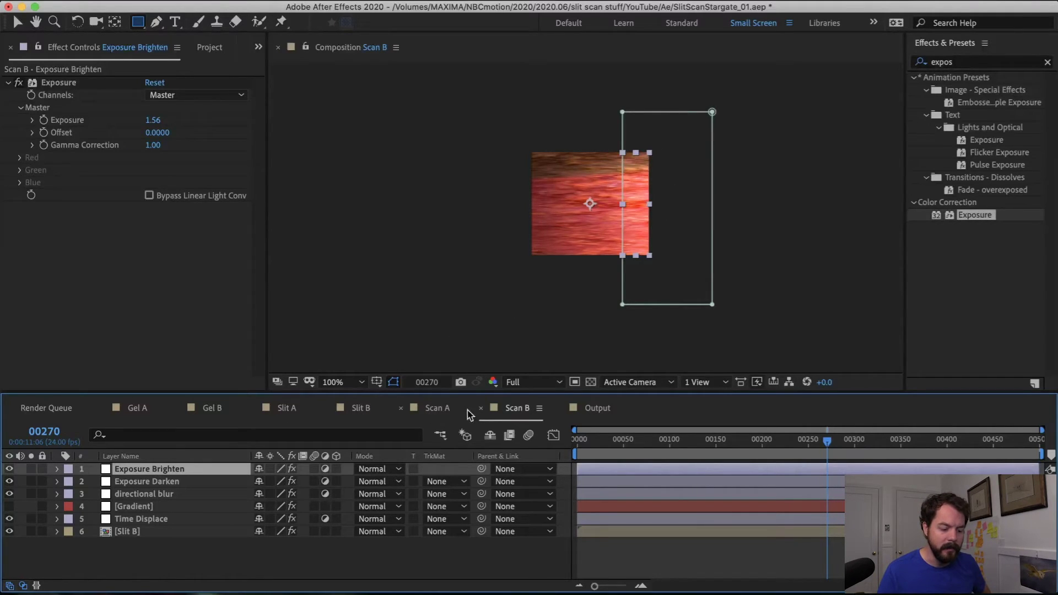
left_click(598, 407)
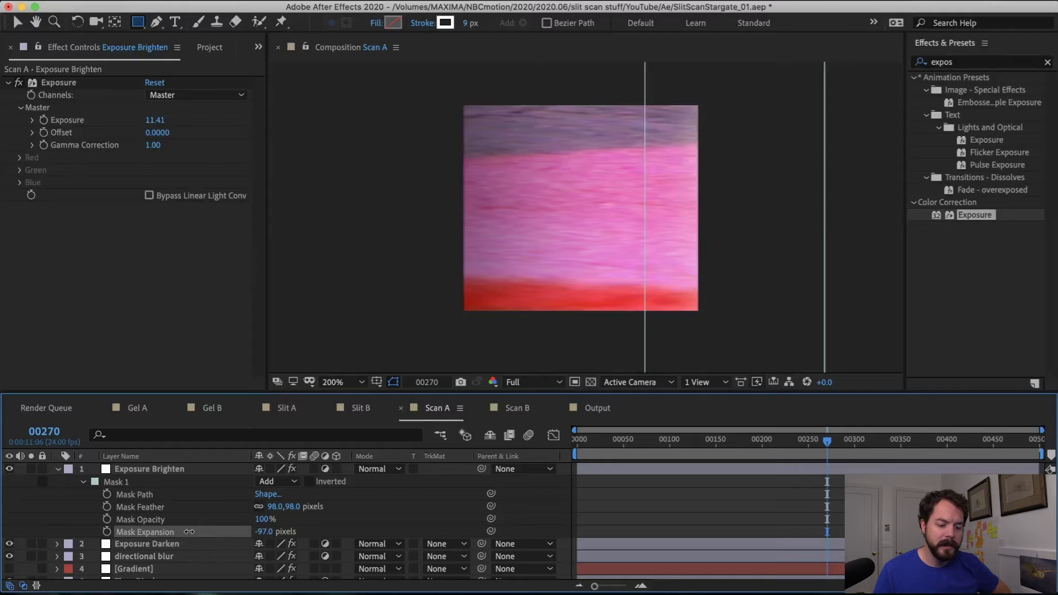
- Set the Mask Expansion of Scan A's Exposure Brighten layer to about -45 pixels, and check the result in Output
mouse_move(201, 530)
left_mouse_down()
mouse_move(246, 522)
mouse_move(219, 524)
left_mouse_up()
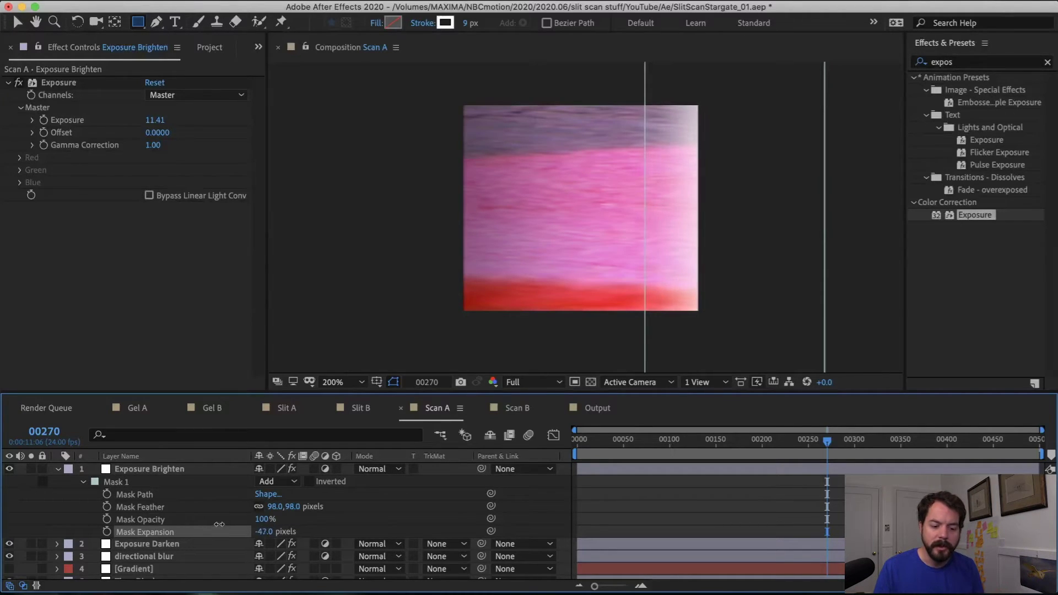
left_click(220, 524)
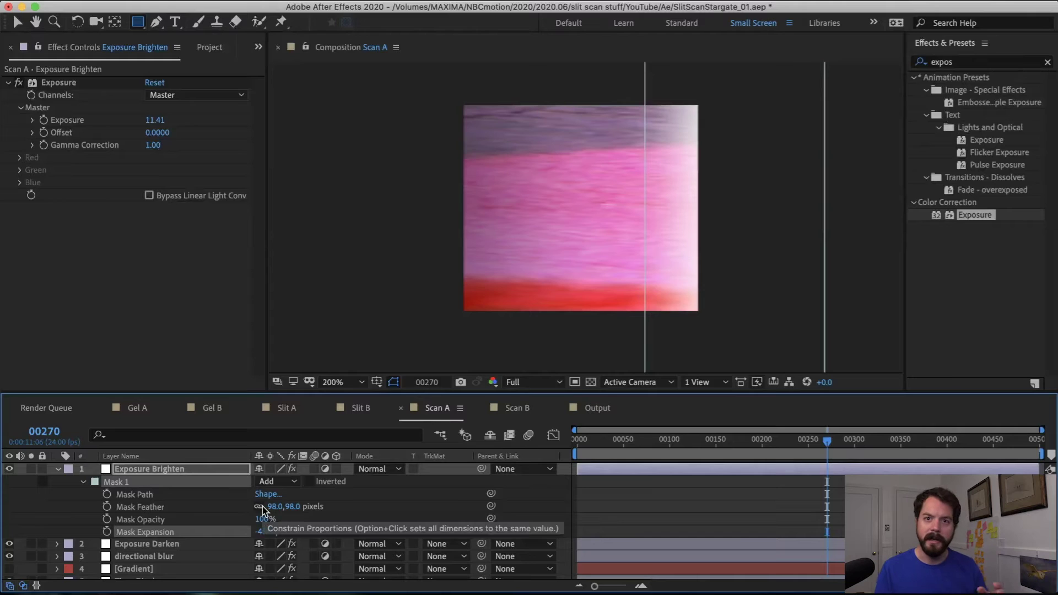
left_click(604, 410)
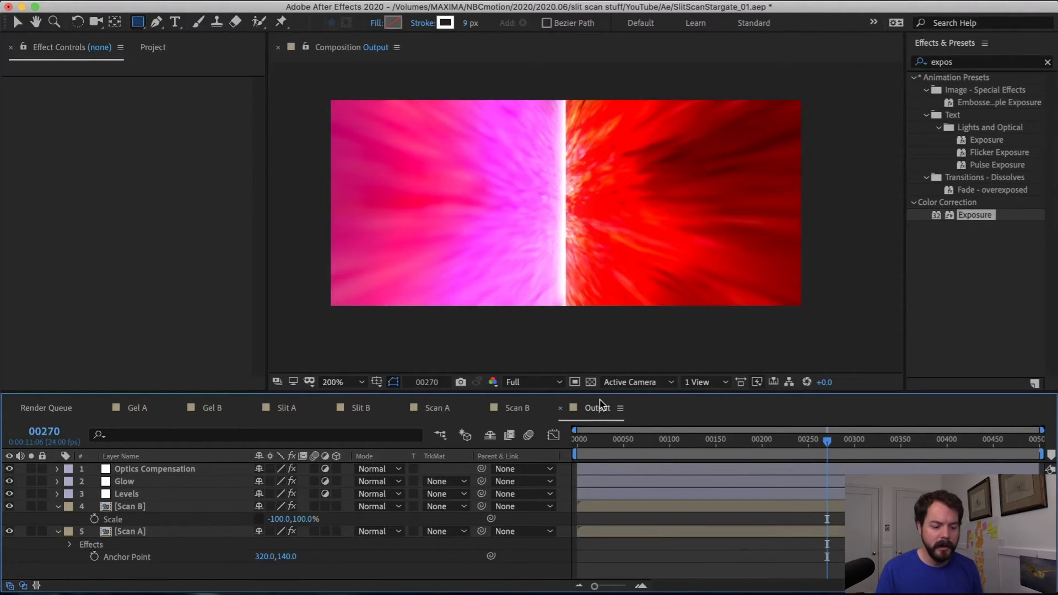
- Lock the Output viewer and open a second composition viewer beside it showing Scan A
left_click(308, 49)
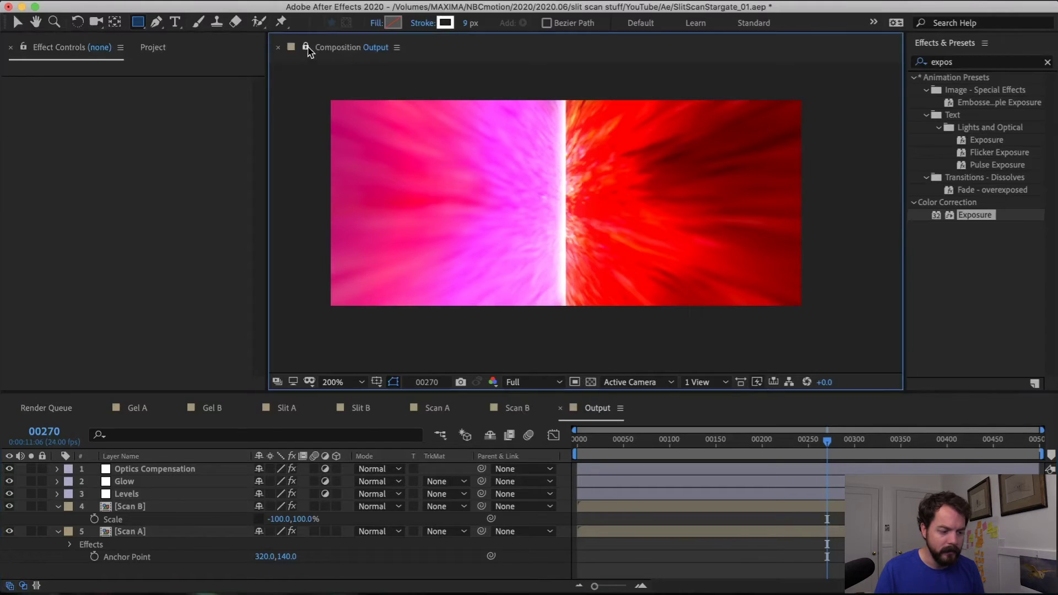
left_click(380, 47)
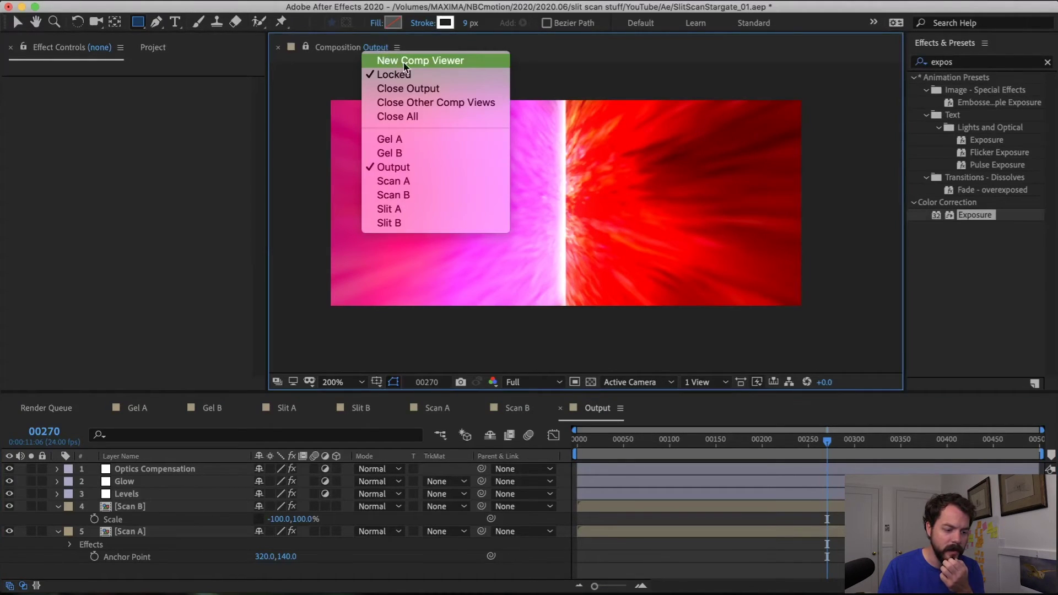
left_click(402, 62)
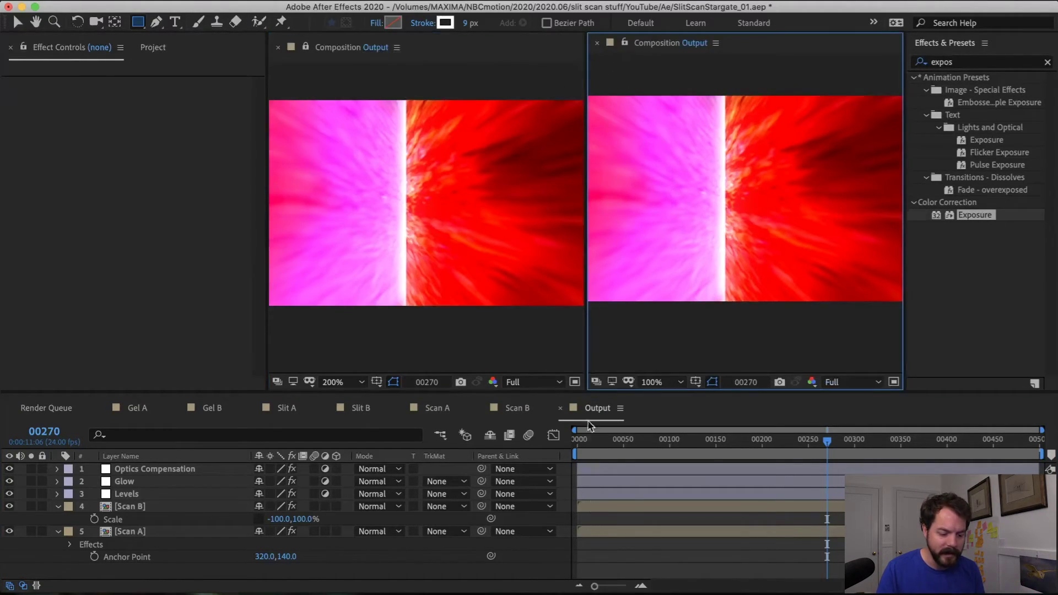
left_click(437, 408)
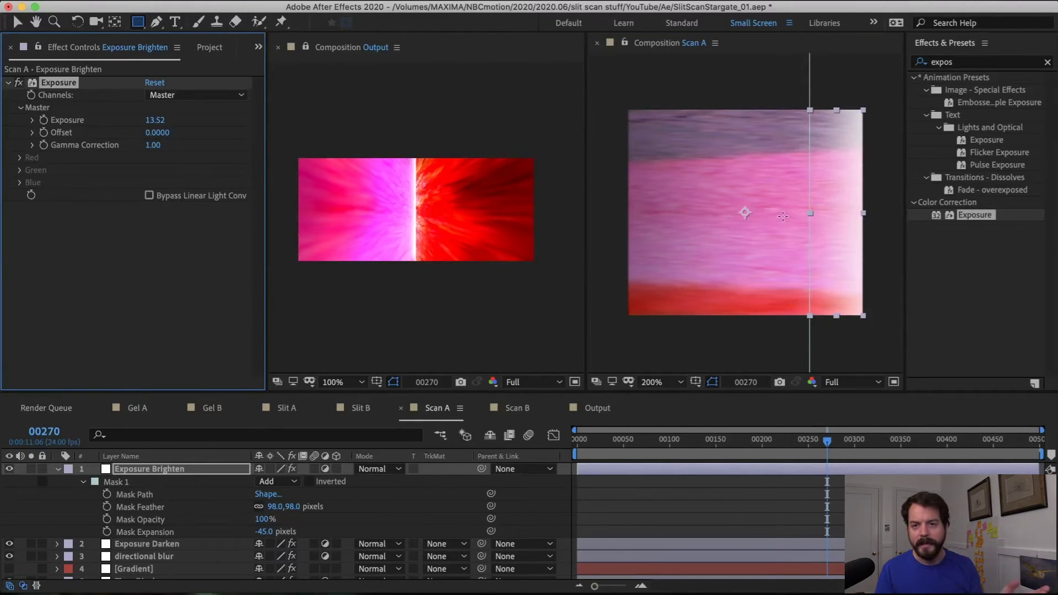
- Try lowering the Exposure of Scan A's Exposure Brighten layer to -11.51, and inspect the centre seam in Output
left_click(642, 472)
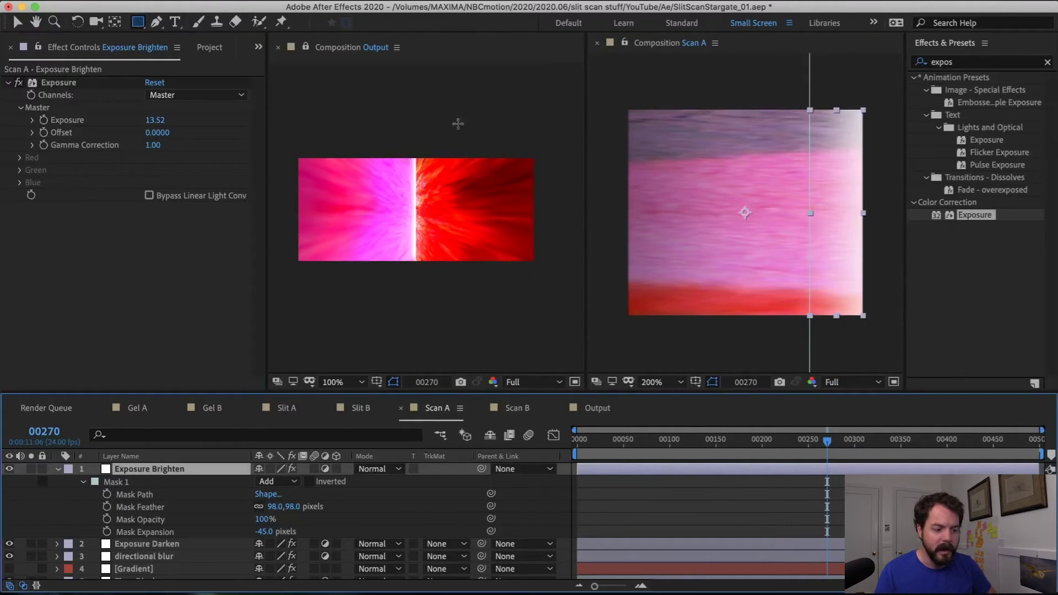
left_click_drag(155, 119, 2, 129)
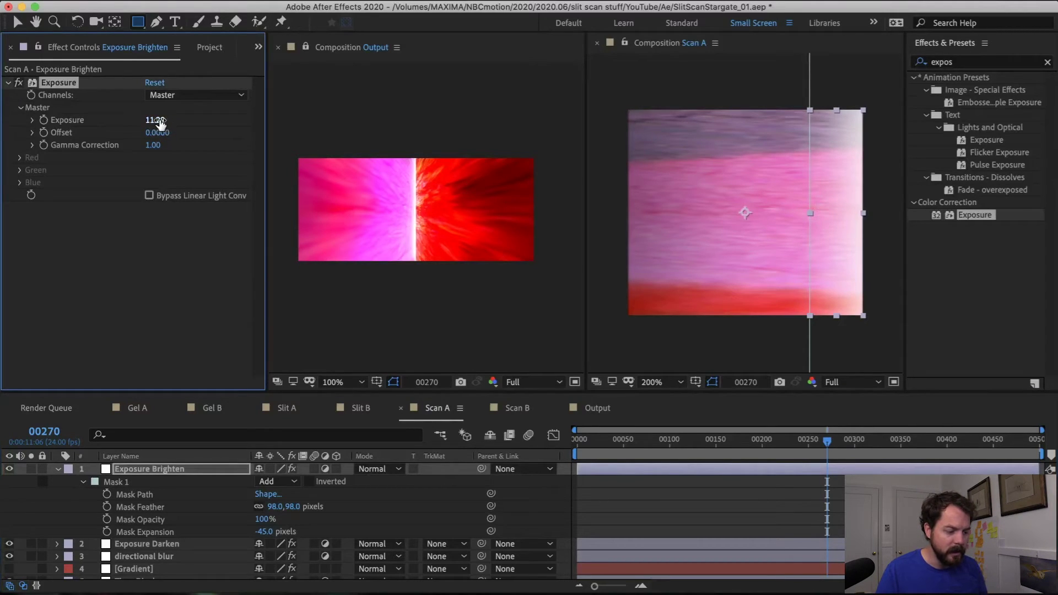
left_click_drag(159, 124, 64, 138)
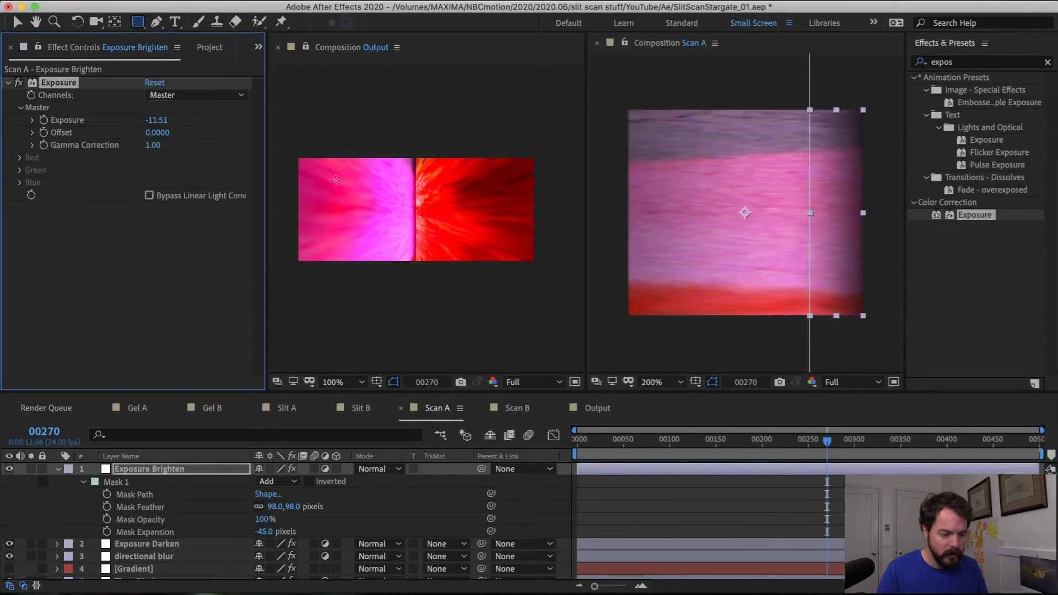
scroll(447, 206, "up", 4)
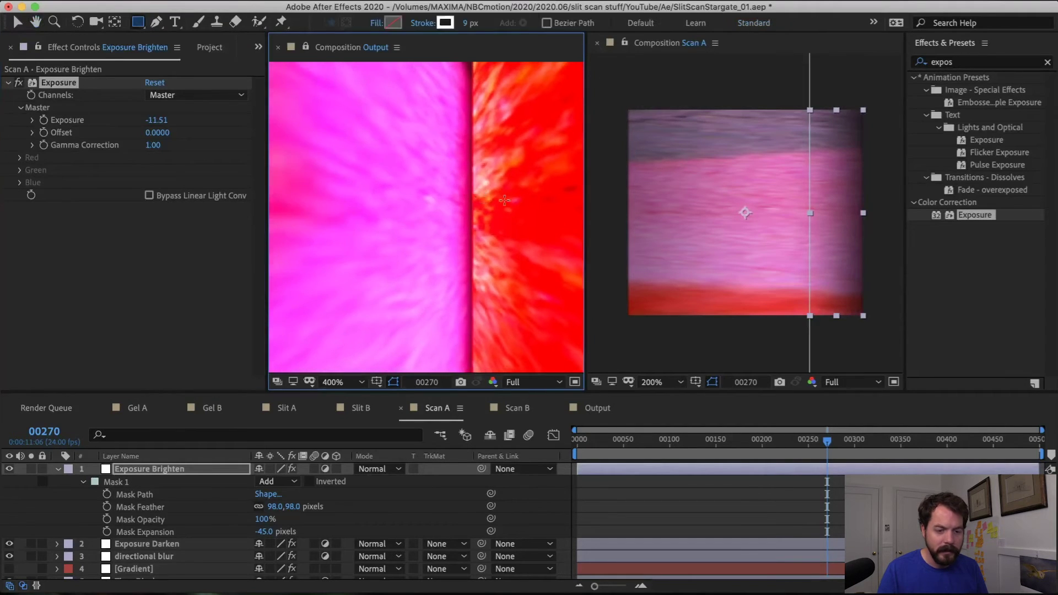
scroll(520, 211, "down", 2)
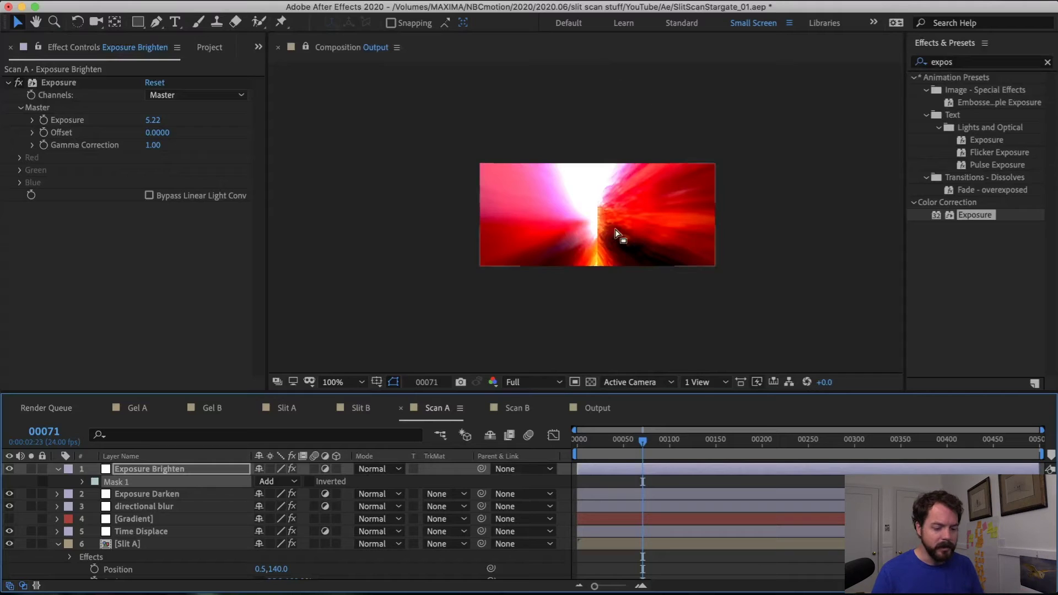
- In Output, lower the Glow layer's Glow Threshold to 45.9% and preview the animation
left_click(598, 408)
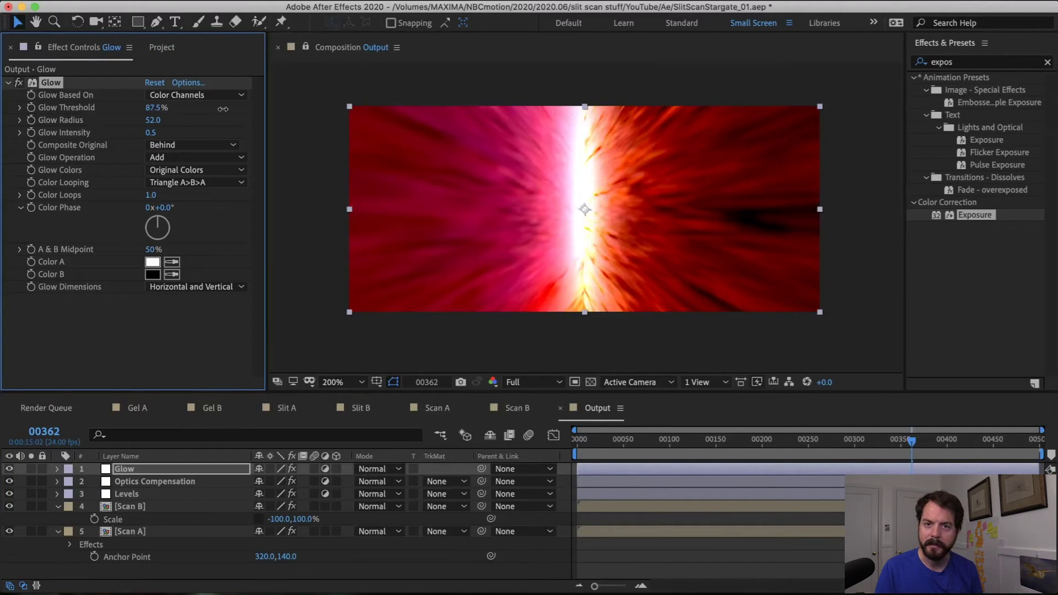
left_click_drag(223, 109, 159, 106)
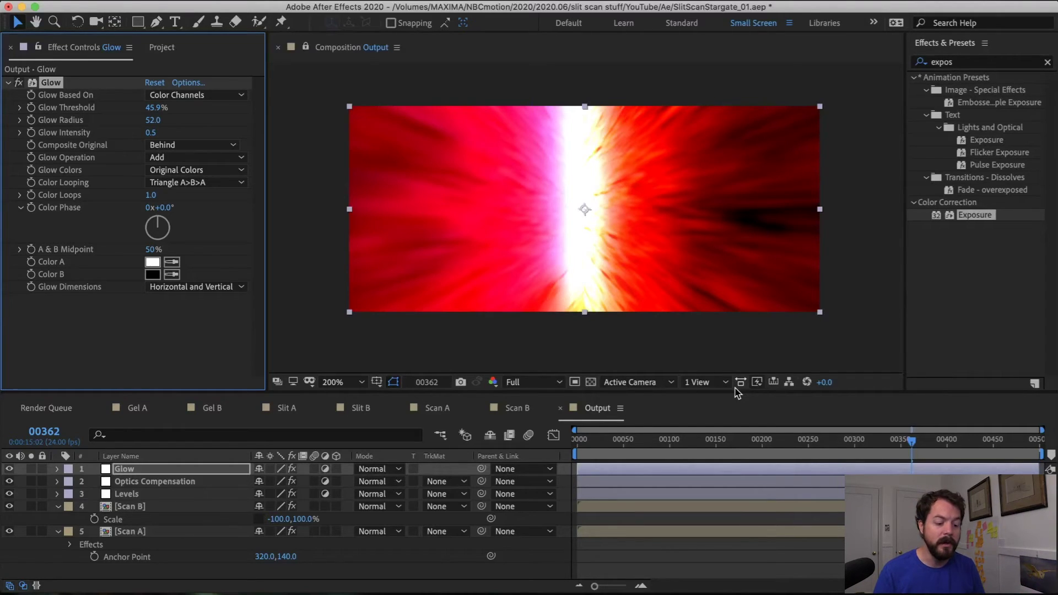
key("space")
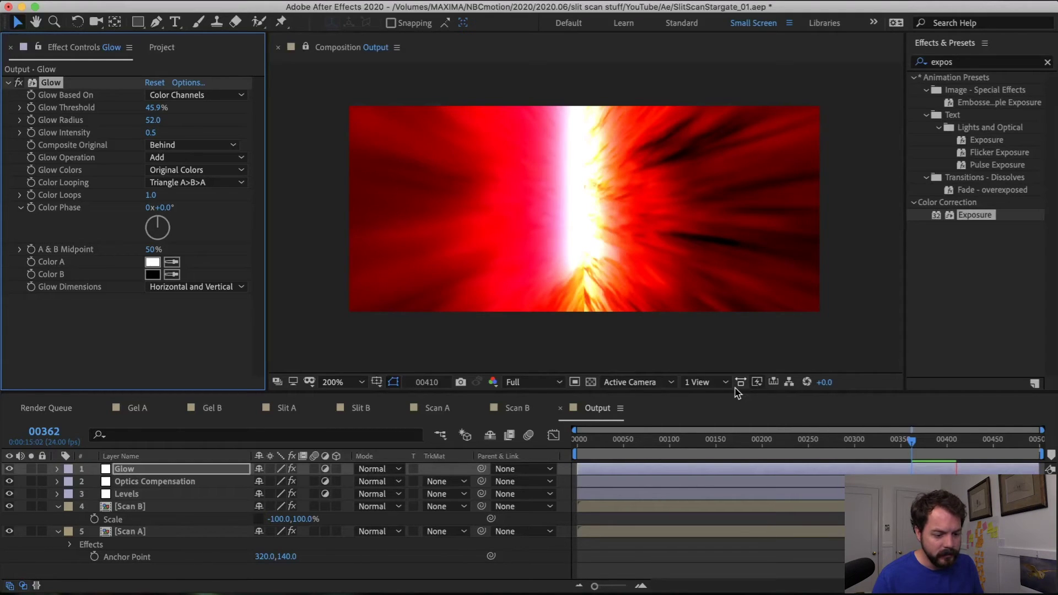
key("space")
key("space")
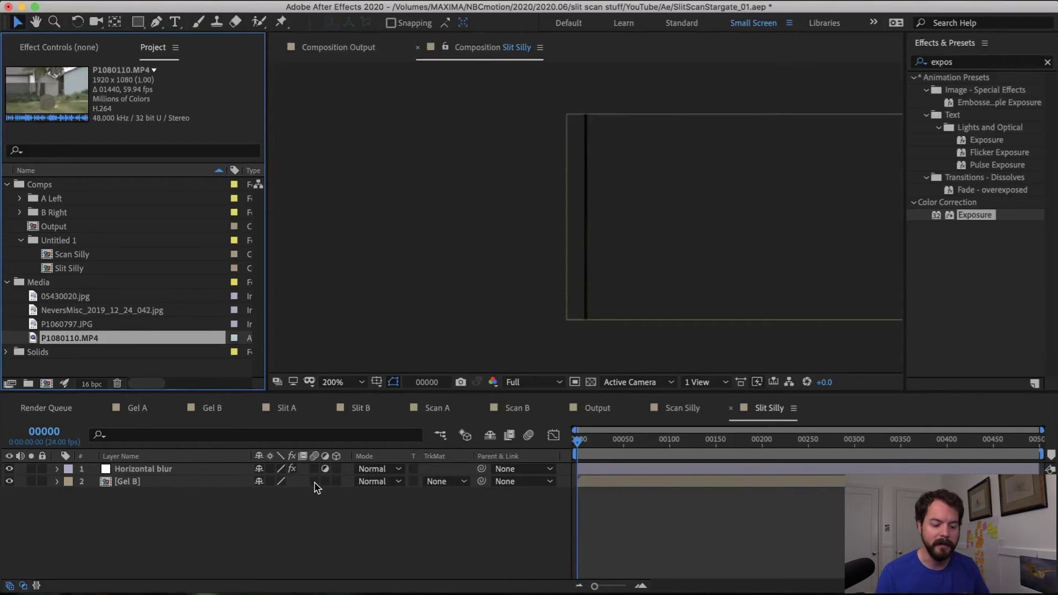
- Replace the Gel B layer in Slit Silly with the P1080110.MP4 footage, placed below the Horizontal blur layer
left_click(131, 483)
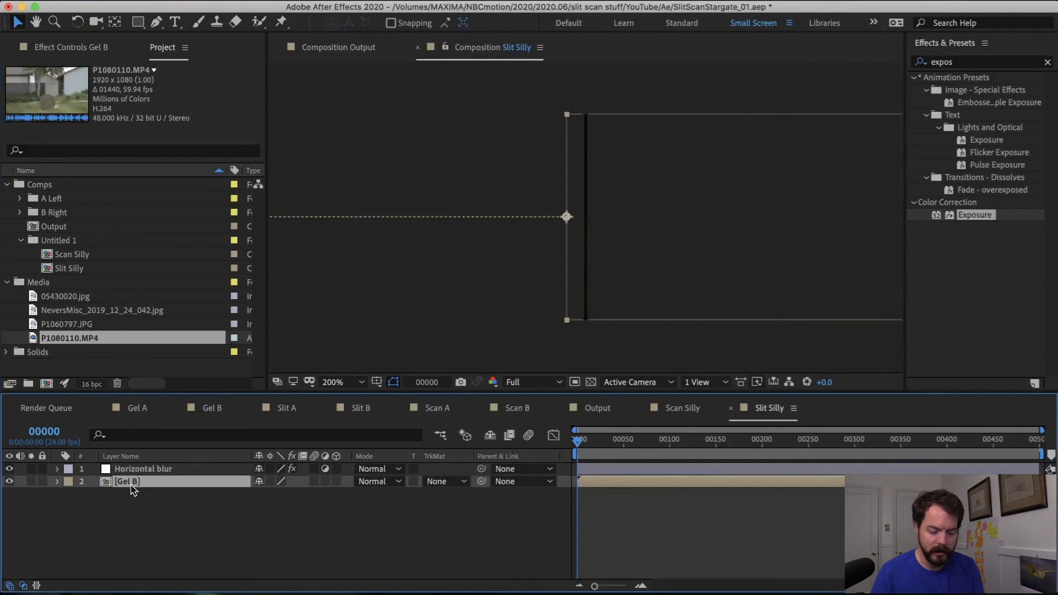
key("Delete")
scroll(588, 294, "up", 2)
left_click_drag(53, 341, 121, 512)
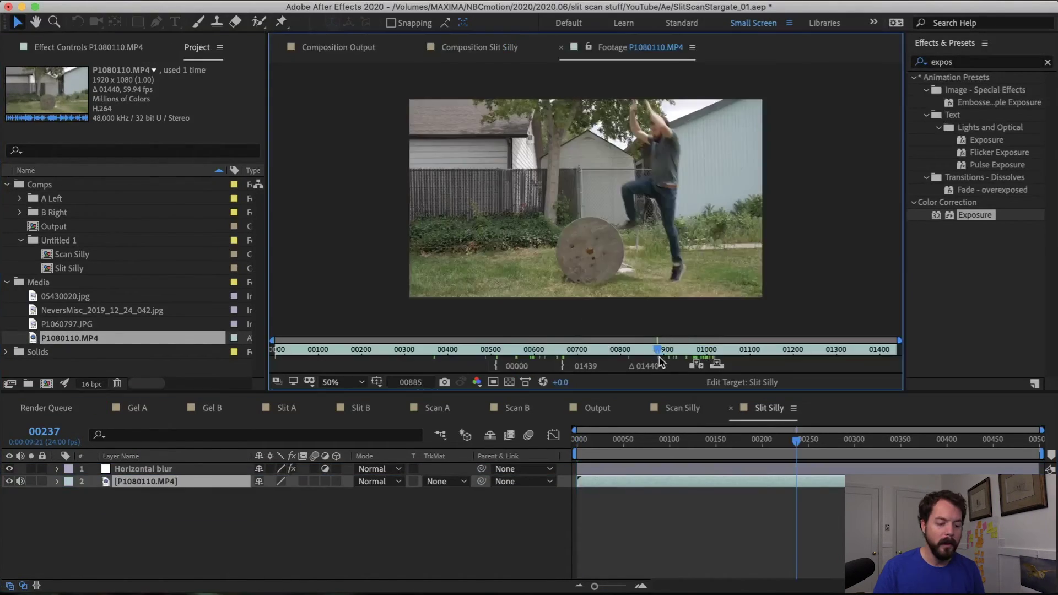
- Scrub through the jump in the P1080110.MP4 footage, and close its footage view
left_click(656, 349)
mouse_move(660, 361)
left_mouse_down()
mouse_move(653, 354)
mouse_move(695, 353)
mouse_move(677, 353)
left_mouse_up()
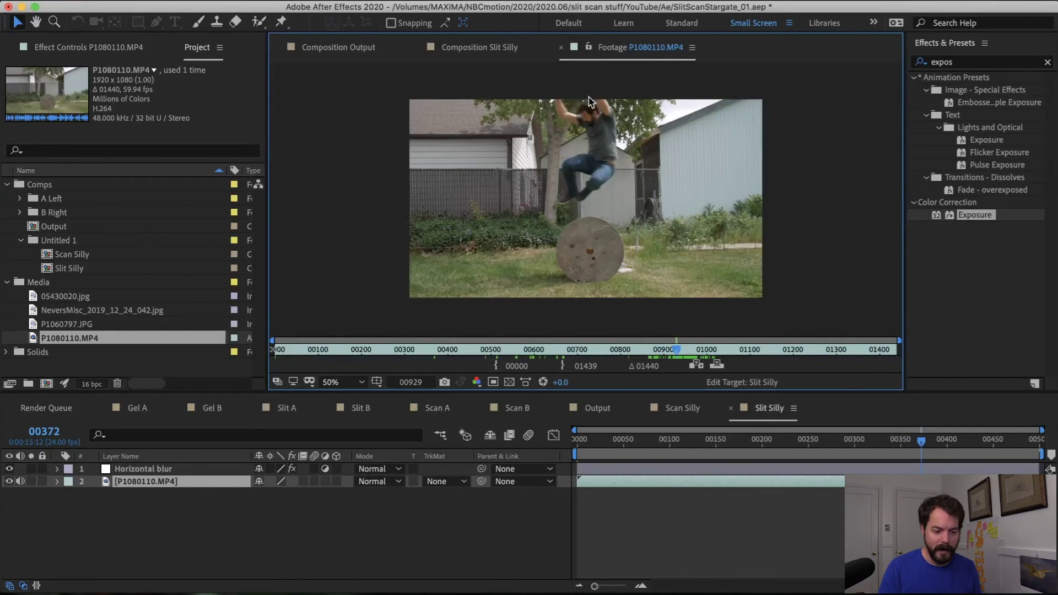
left_click(561, 48)
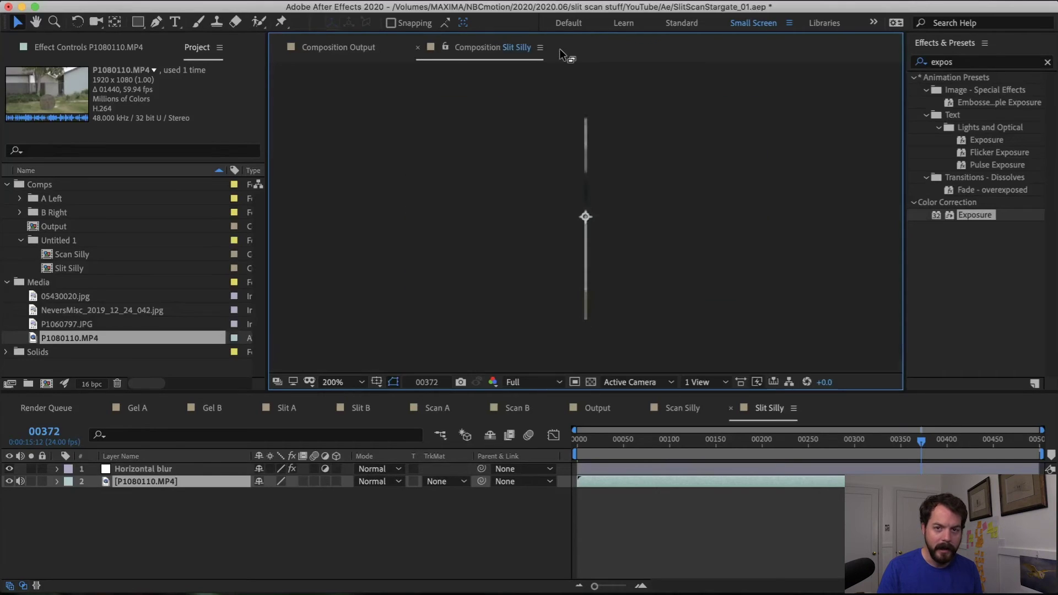
- Scale the P1080110.MP4 layer in Slit Silly to 27.6% and scrub through the slit
left_click(417, 47)
key("s")
left_click_drag(632, 457, 739, 465)
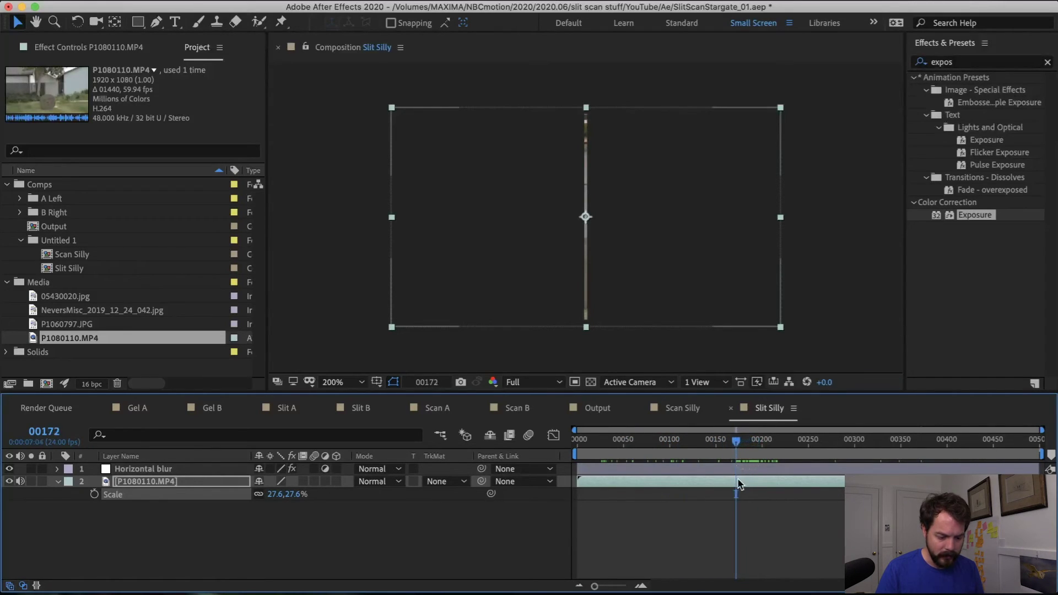
- Set the Slit Silly composition's frame rate to 59.94 fps, and check the slit over the first frames
key("Home")
key("super+k")
left_click(148, 249)
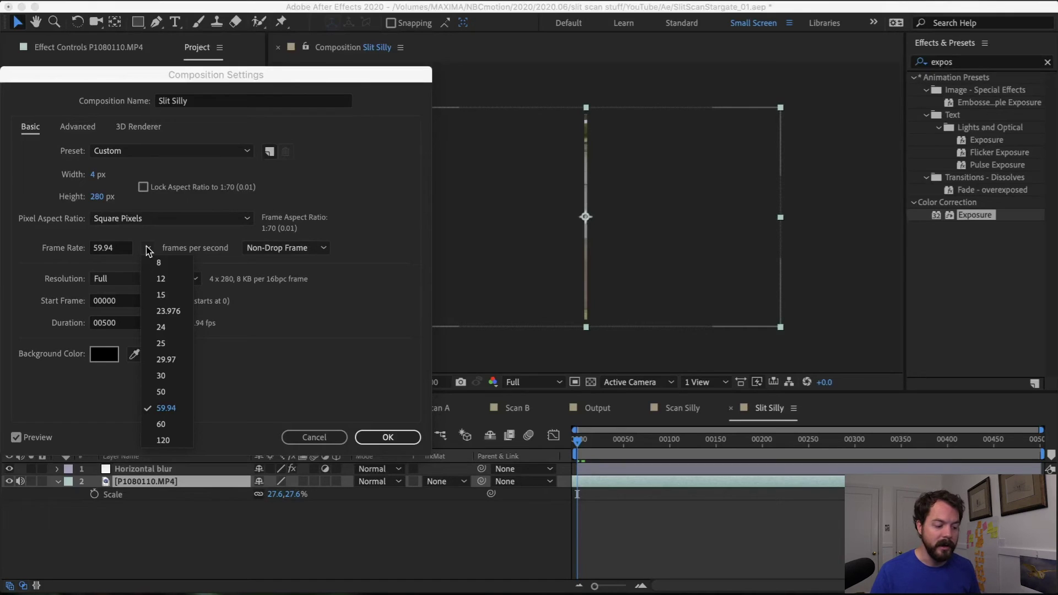
left_click(147, 248)
left_click(388, 437)
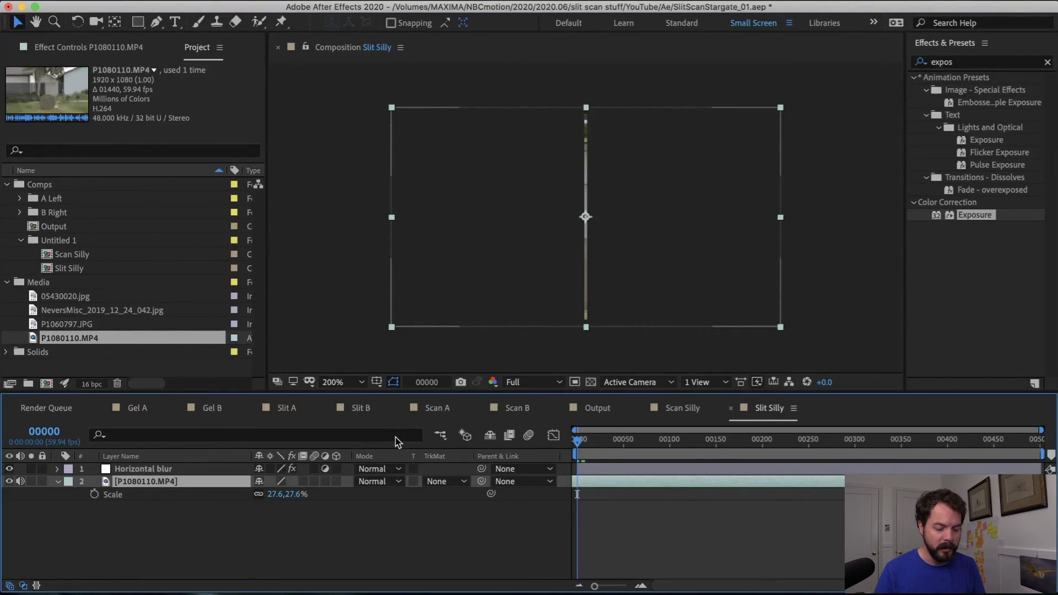
key("period")
left_click(583, 440)
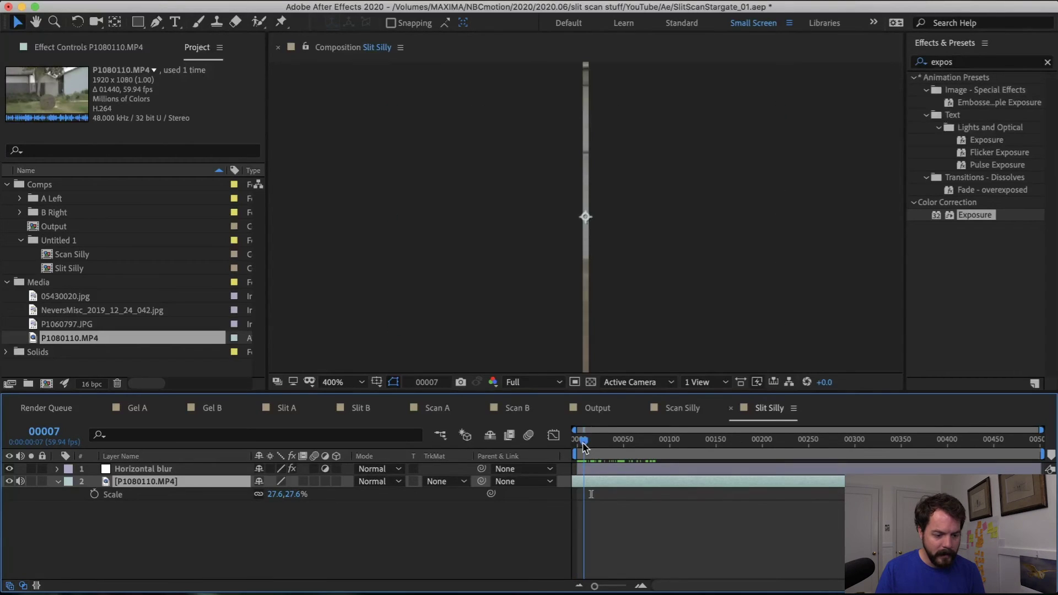
- Replace the Slit B layer in Scan Silly with Slit Silly, and remove the Exposure Brighten and Exposure Darken layers
left_click_drag(582, 442, 587, 443)
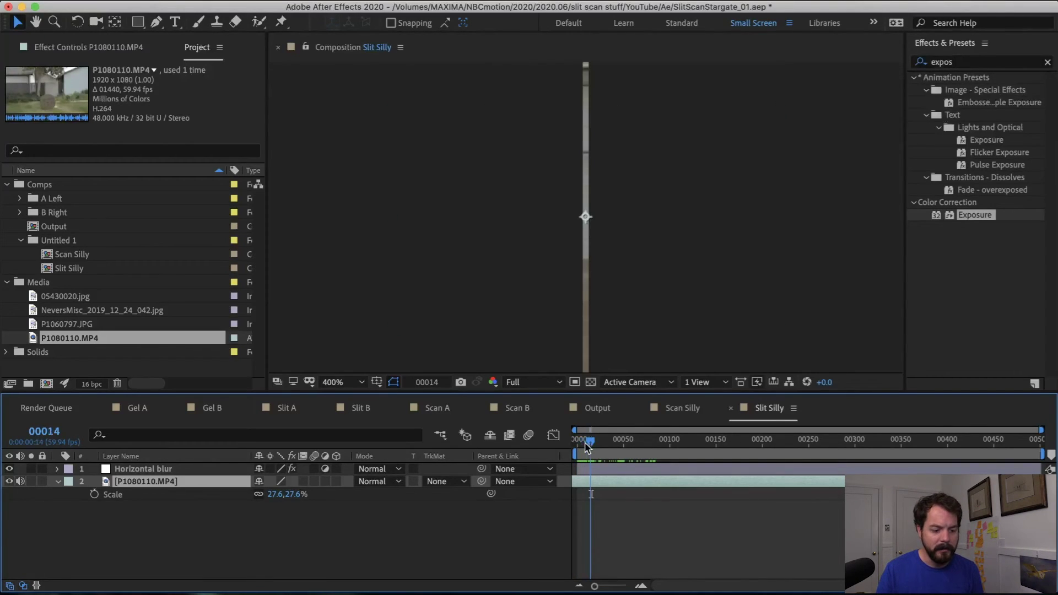
left_click_drag(587, 446, 632, 446)
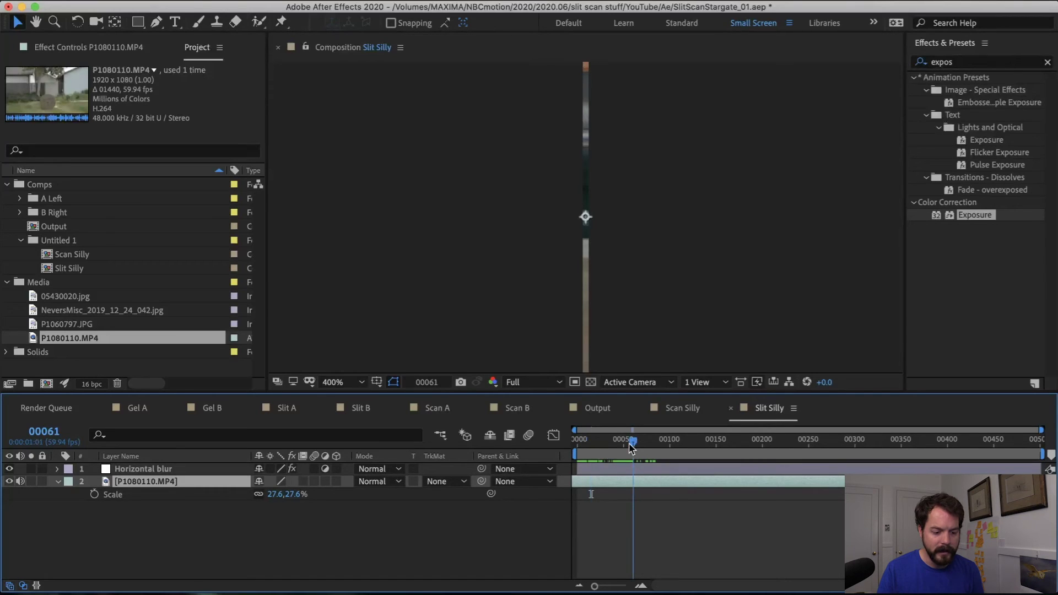
left_click(682, 409)
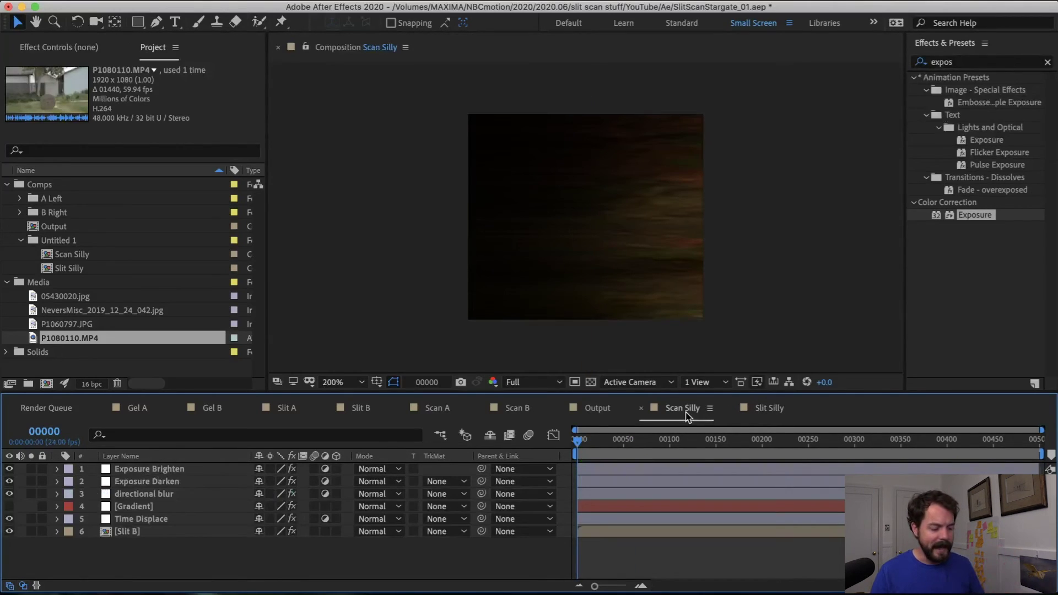
left_click(150, 532)
left_click(69, 270)
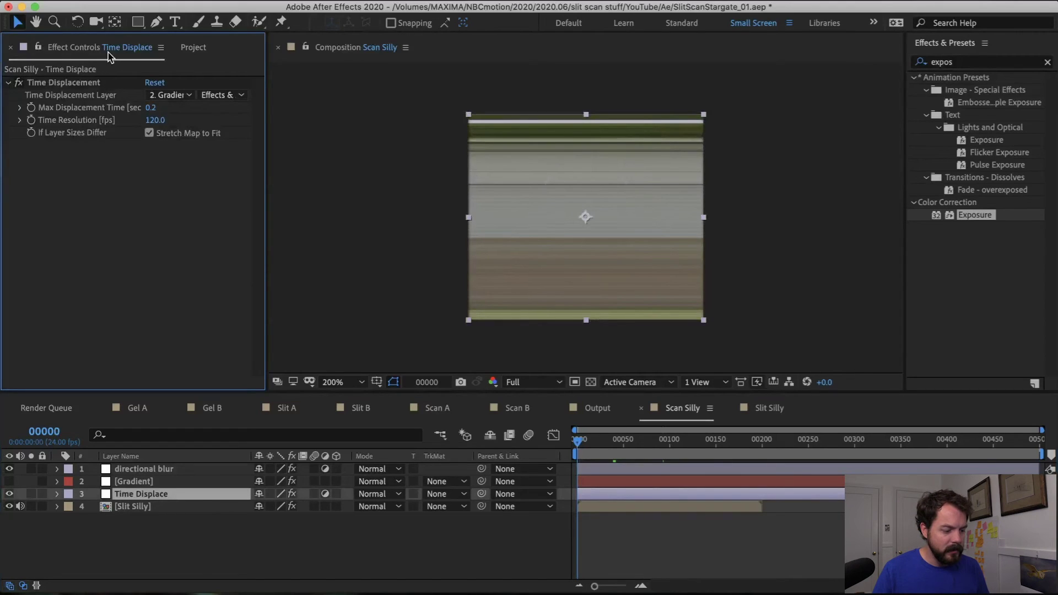
- Set the Time Displace layer's Max Displacement Time to 0.4 seconds, judging the jumping figure's proportions at frame 26
key("super+z")
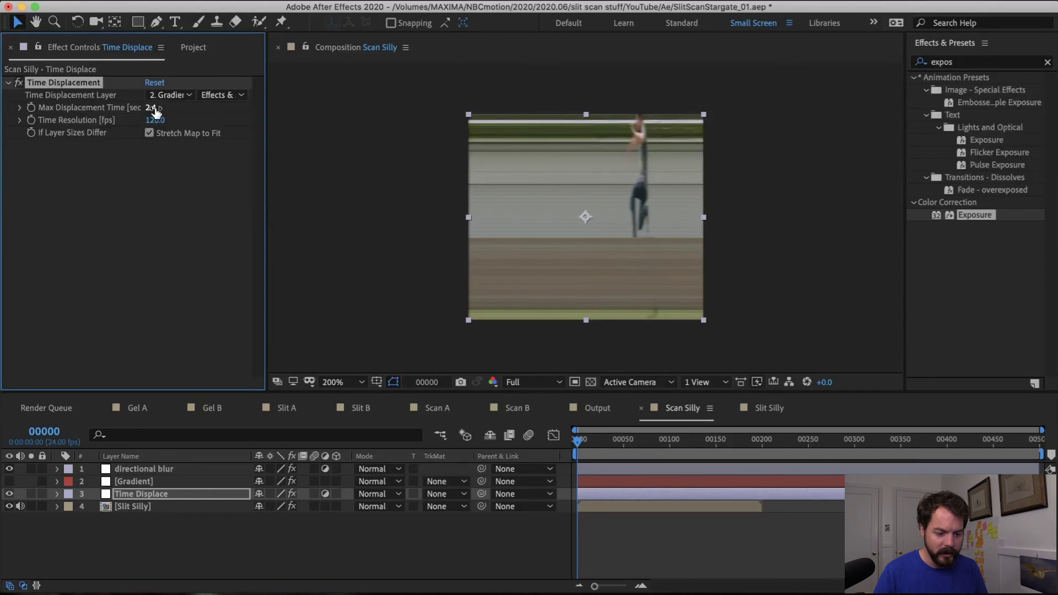
left_click_drag(156, 112, 86, 107)
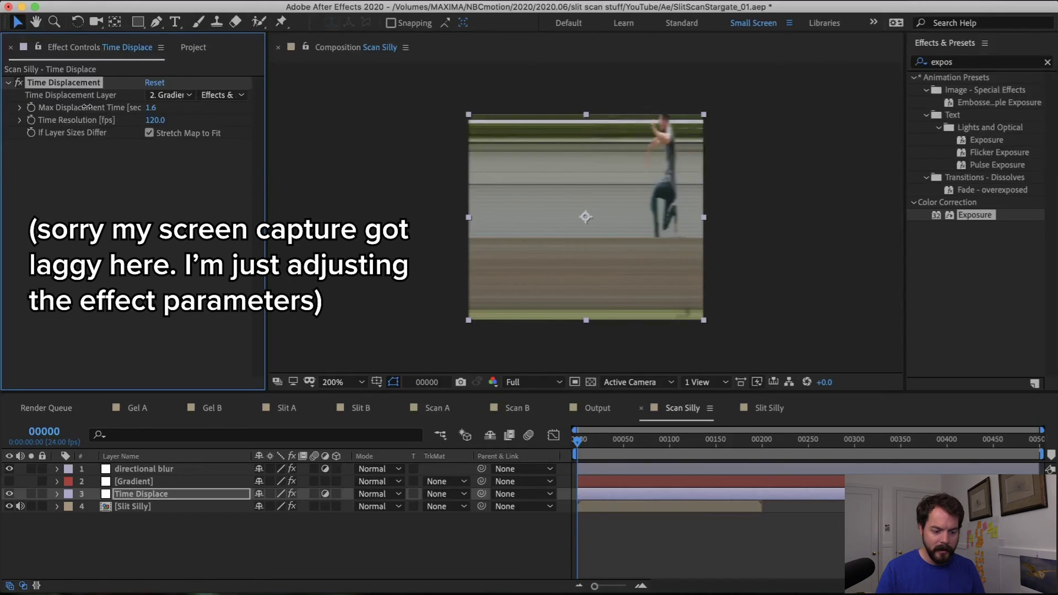
left_click_drag(86, 107, 55, 107)
left_click(609, 446)
left_click_drag(609, 447, 606, 446)
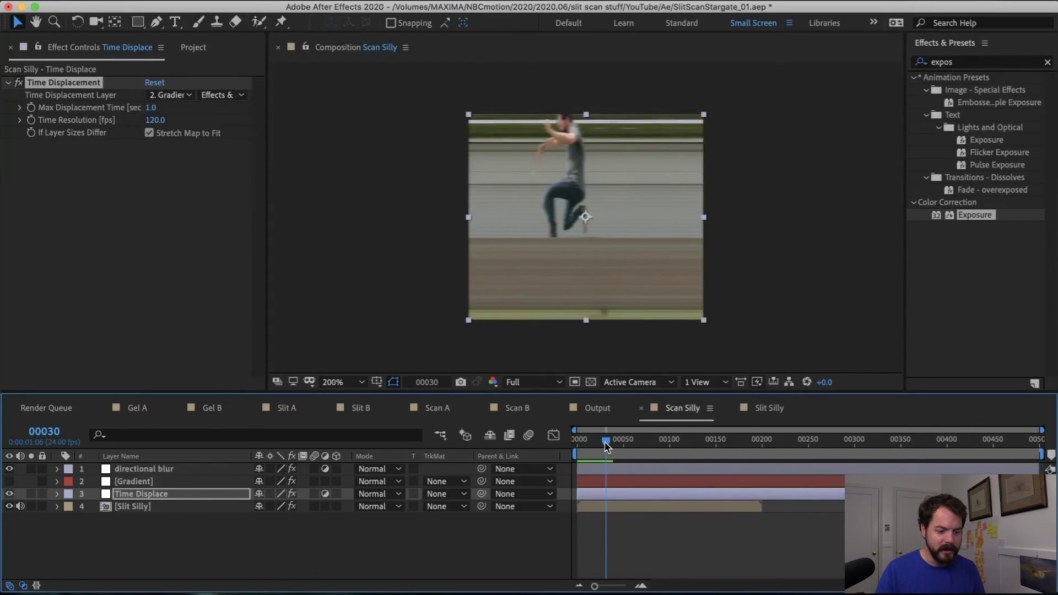
left_click_drag(605, 446, 601, 446)
left_click_drag(138, 108, 120, 108)
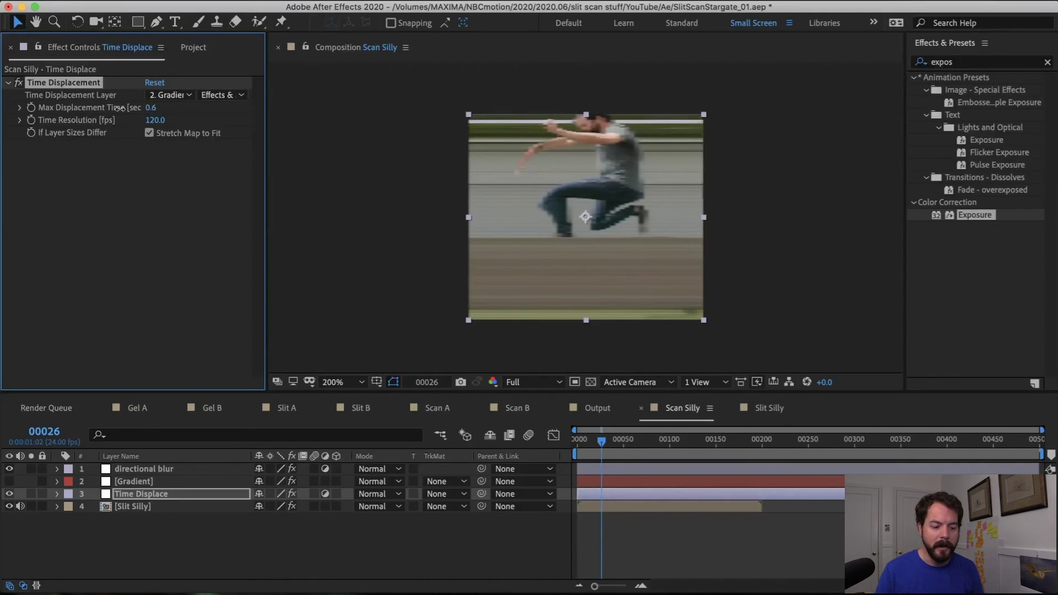
left_click_drag(119, 108, 112, 108)
- Examine the slit-scanned jump in Scan Silly around frames 26 and 27 at 400% magnification in a maximized composition view
mouse_move(663, 180)
left_mouse_down()
mouse_move(660, 220)
mouse_move(667, 176)
left_mouse_up()
key("v")
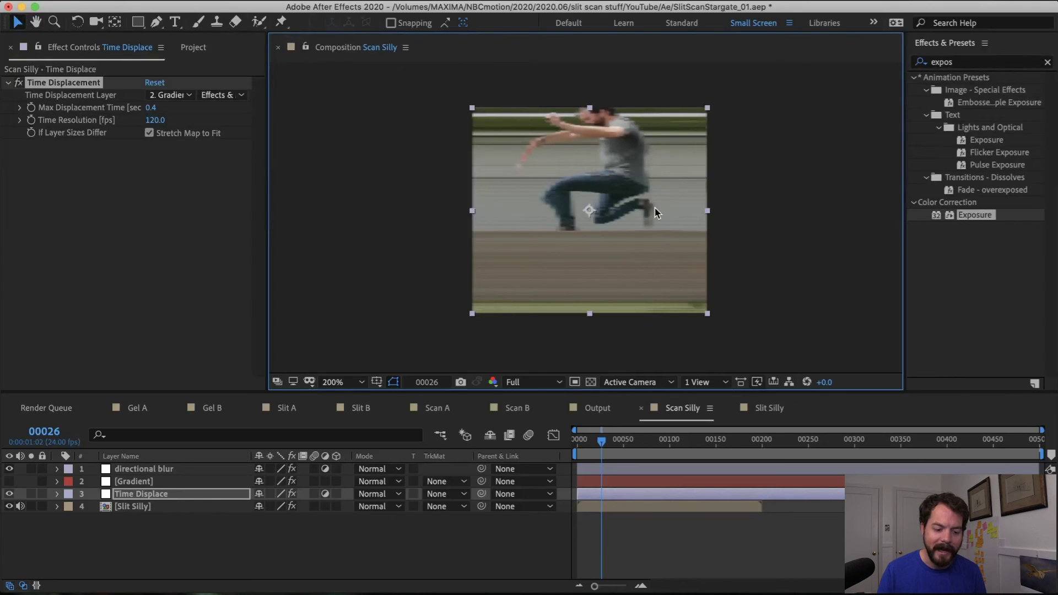
key("period")
key("grave")
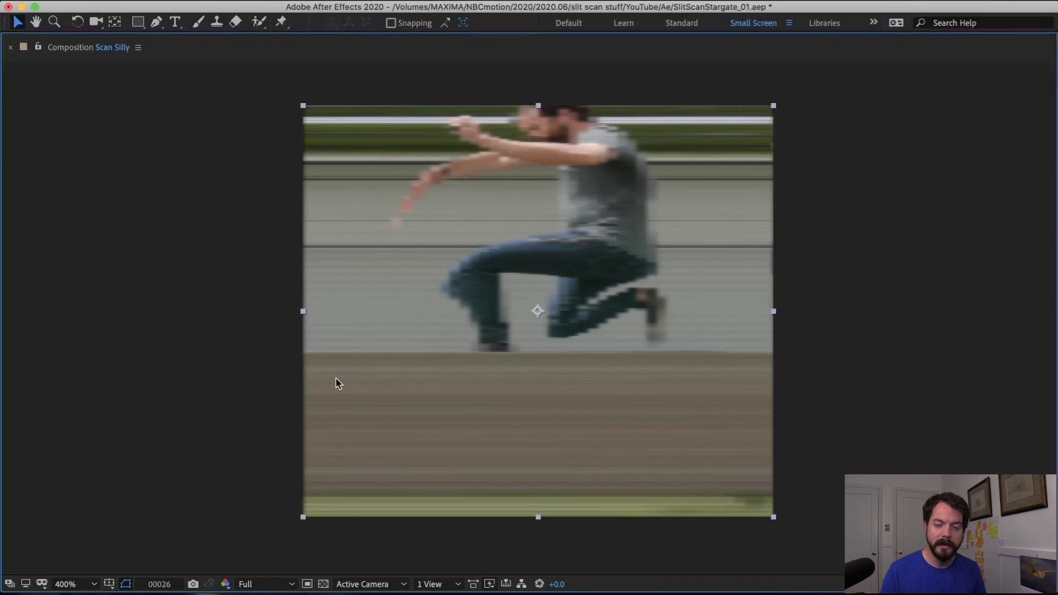
key("grave")
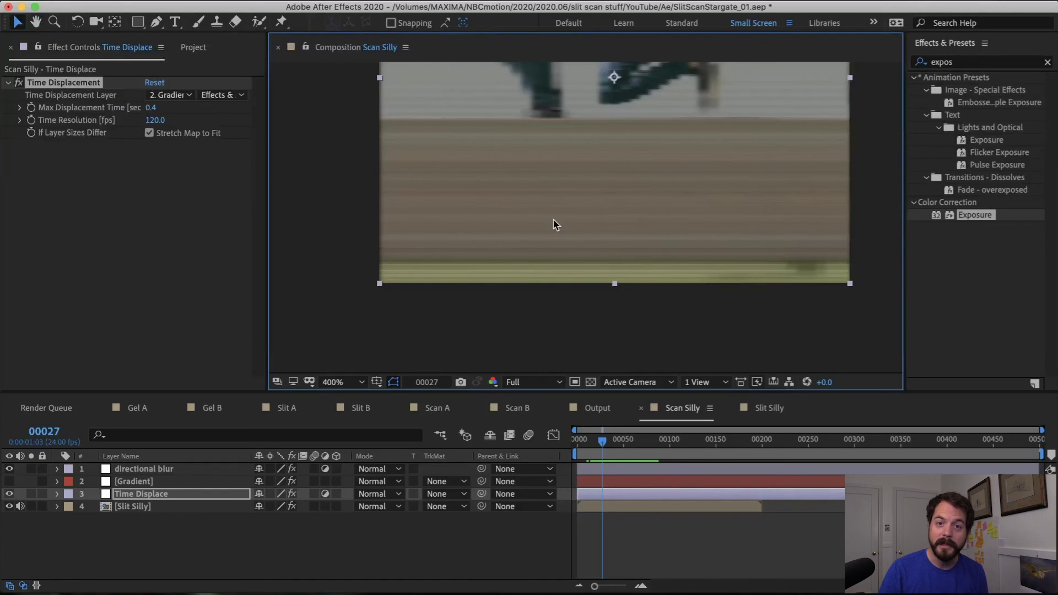
scroll(732, 215, "up", 3)
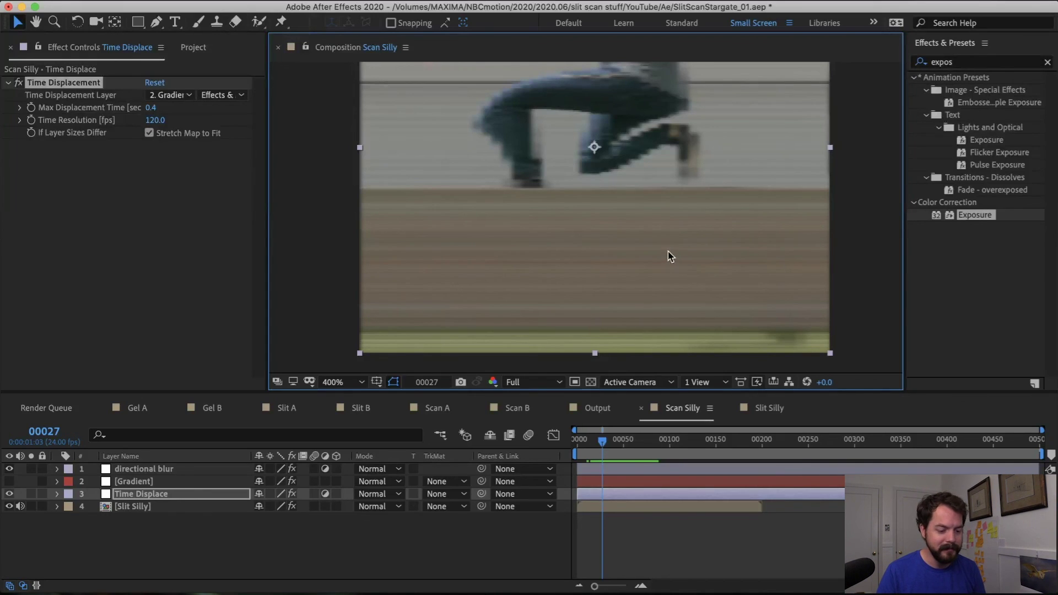
key("grave")
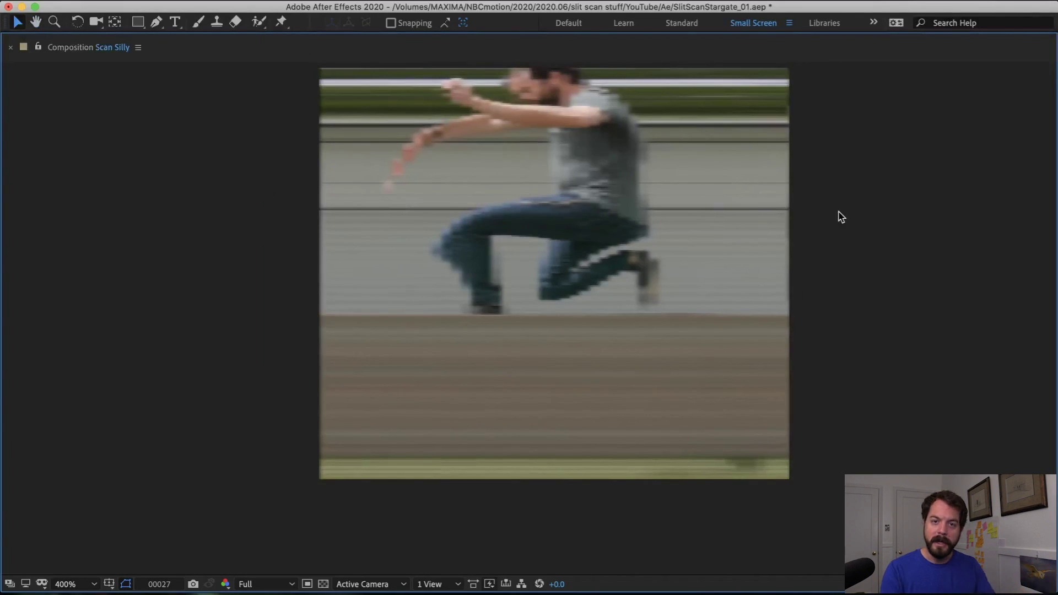